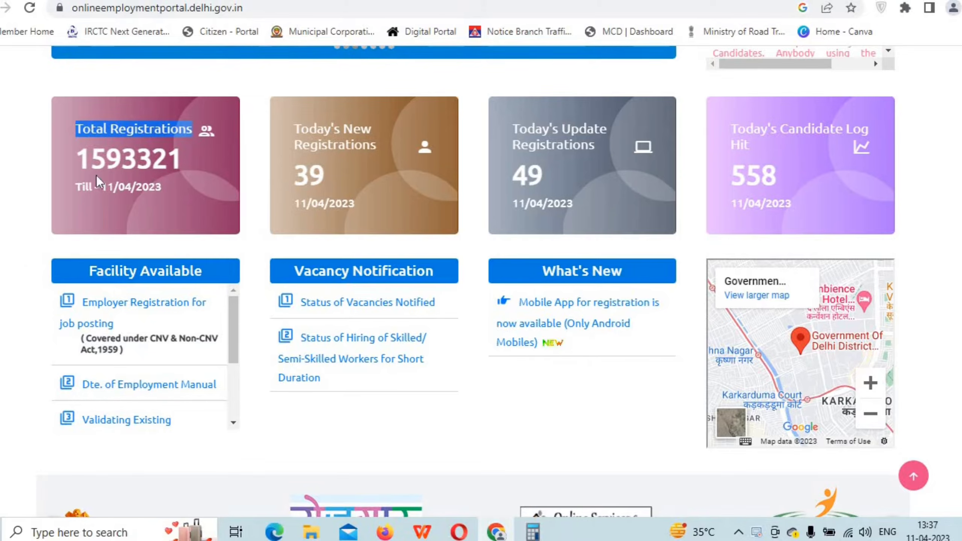
Step: Follow the New Registration link under the Login box to the registration instructions page
{"action": "left_click_drag", "start_coordinate": [82, 163], "coordinate": [107, 163]}
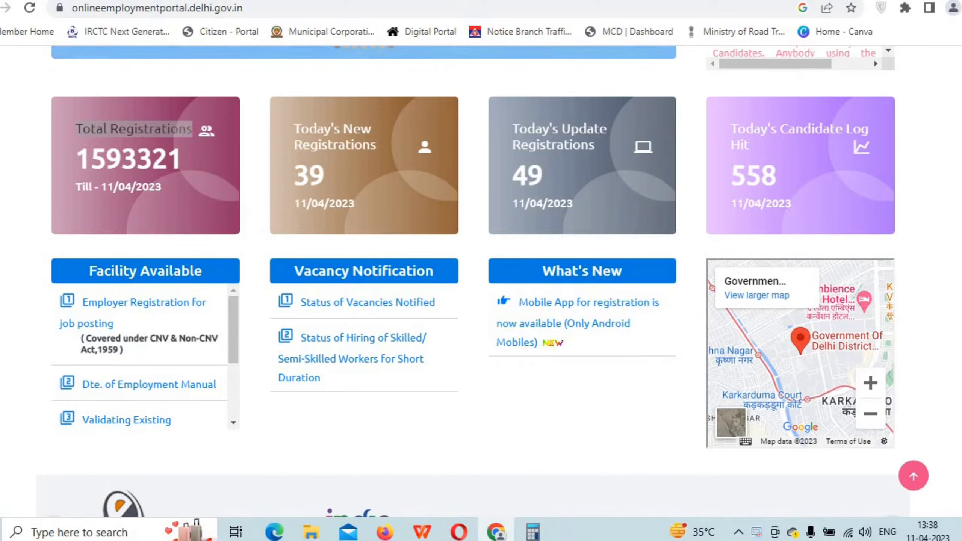
{"action": "scroll", "coordinate": [473, 281], "scroll_direction": "up", "scroll_amount": 8}
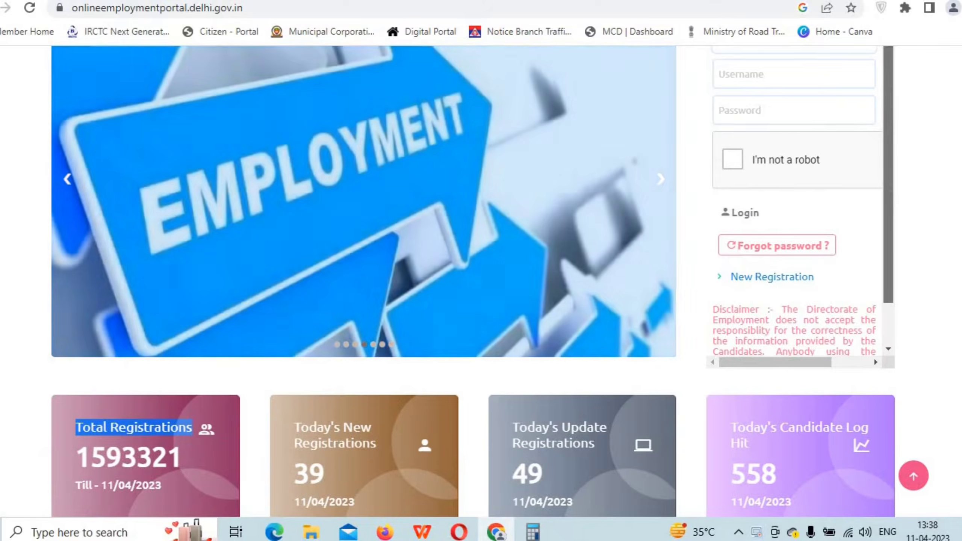
{"action": "scroll", "coordinate": [747, 208], "scroll_direction": "up", "scroll_amount": 5}
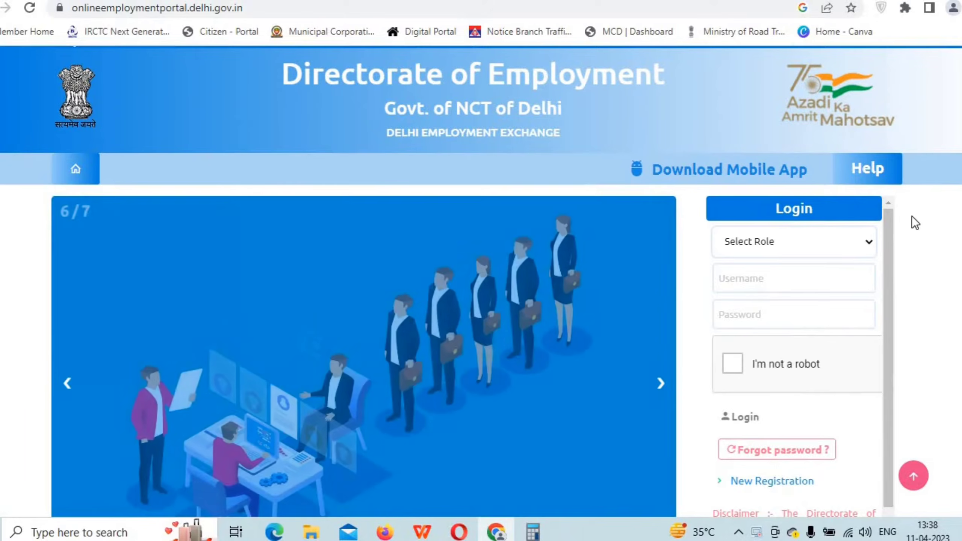
{"action": "scroll", "coordinate": [913, 218], "scroll_direction": "down", "scroll_amount": 4}
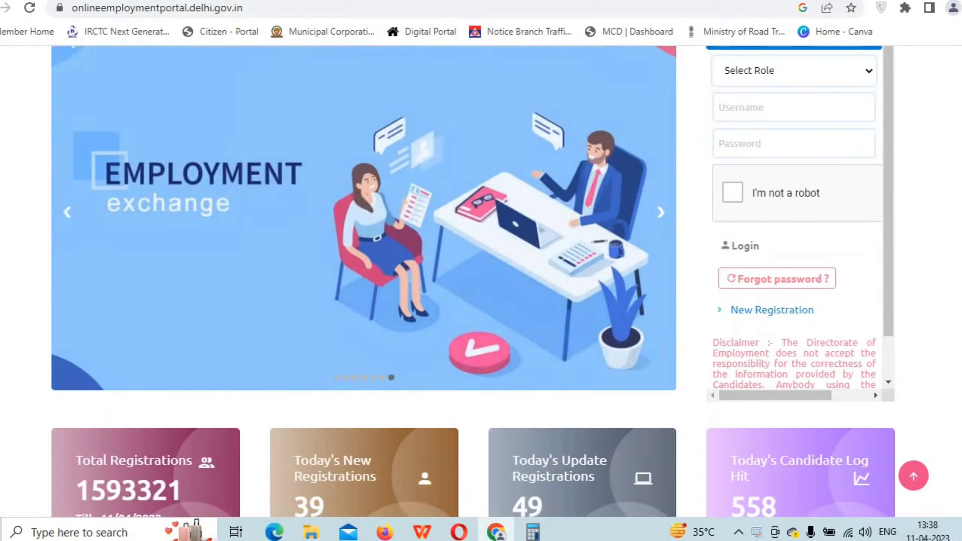
{"action": "scroll", "coordinate": [761, 271], "scroll_direction": "down", "scroll_amount": 1}
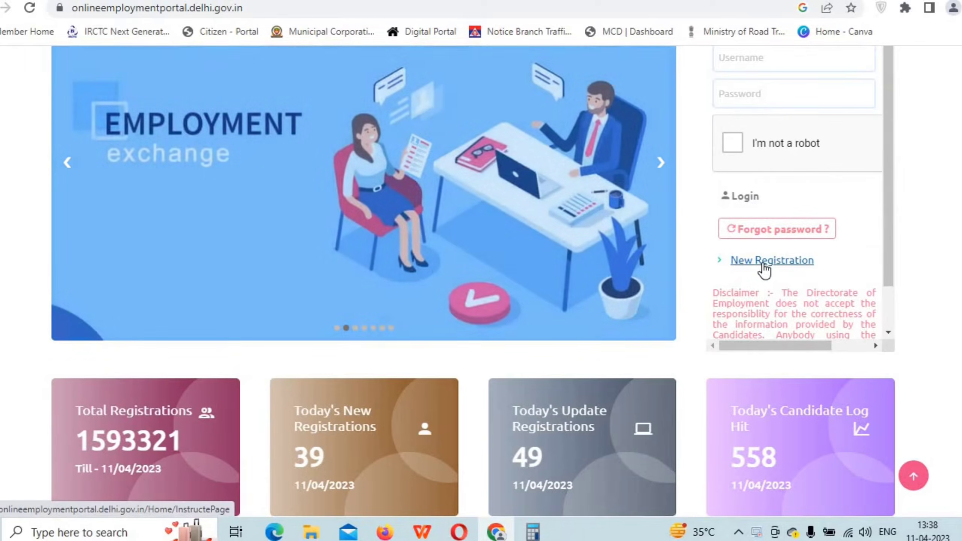
{"action": "left_click", "coordinate": [763, 265]}
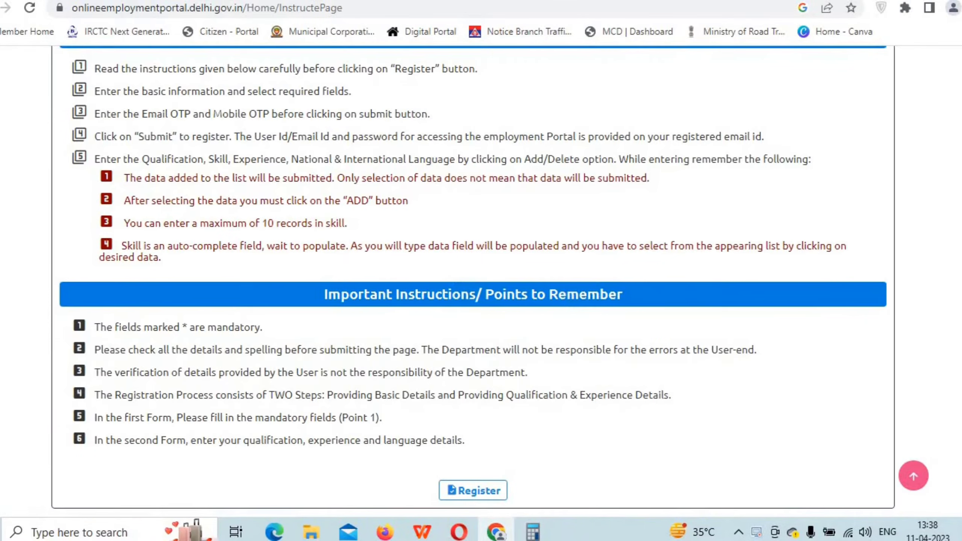
{"action": "scroll", "coordinate": [473, 280], "scroll_direction": "up", "scroll_amount": 5}
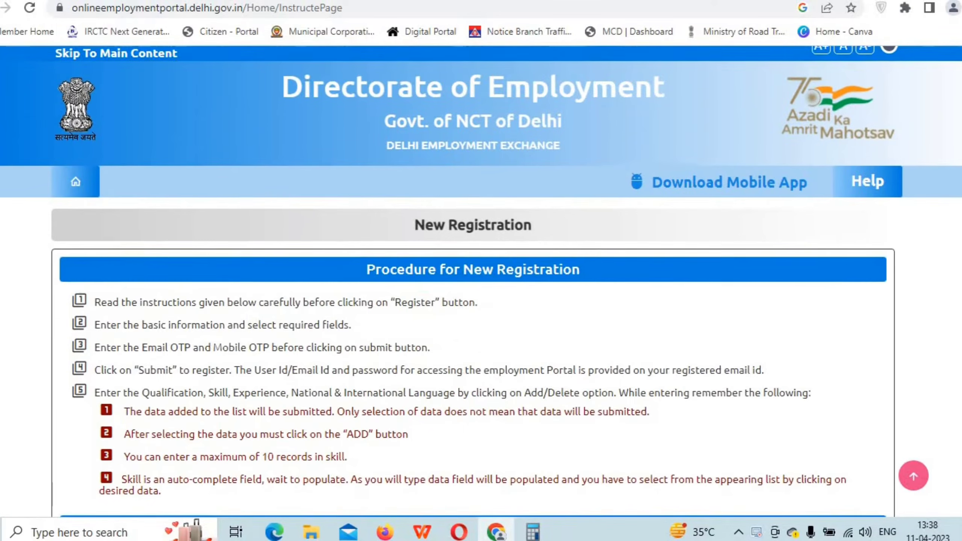
{"action": "scroll", "coordinate": [473, 280], "scroll_direction": "down", "scroll_amount": 1}
{"action": "scroll", "coordinate": [121, 338], "scroll_direction": "down", "scroll_amount": 3}
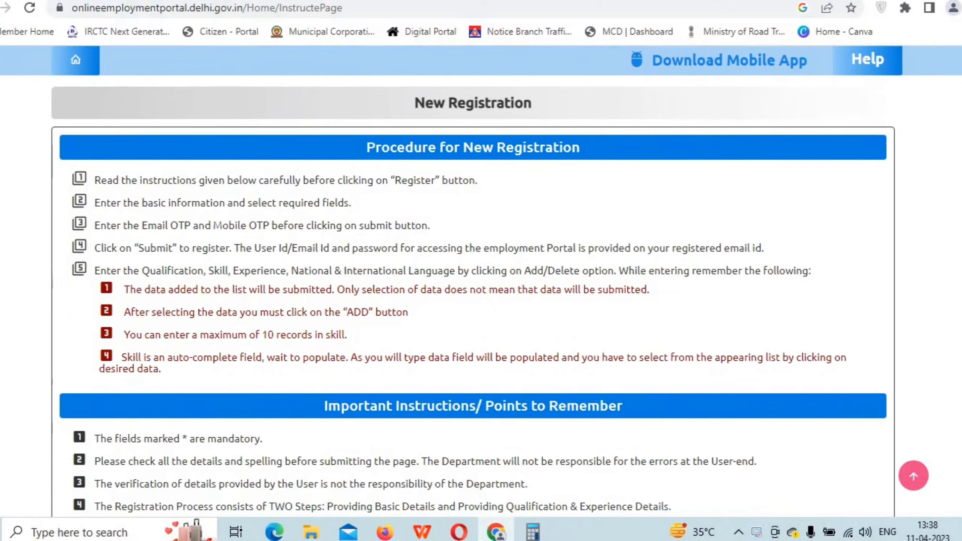
{"action": "left_click_drag", "start_coordinate": [131, 181], "coordinate": [447, 182]}
{"action": "left_click_drag", "start_coordinate": [233, 204], "coordinate": [497, 205]}
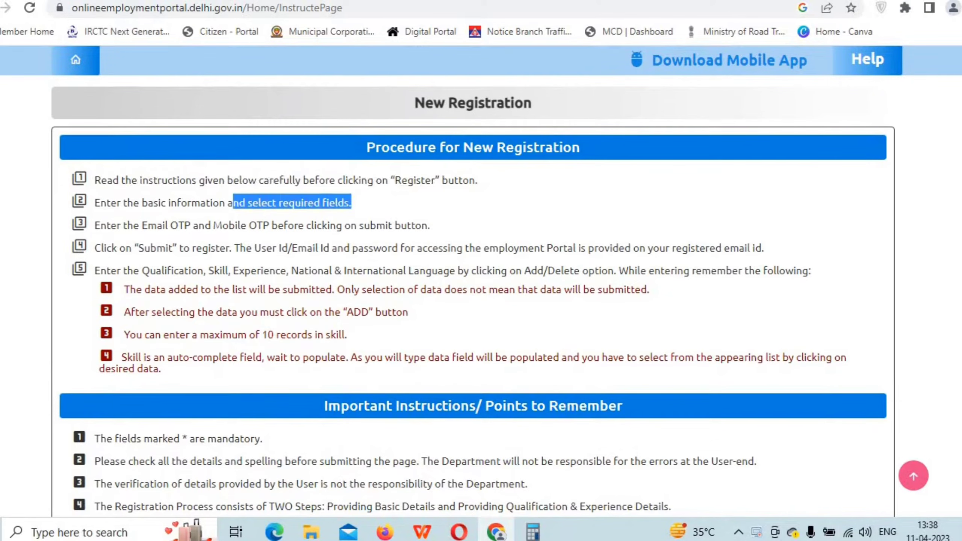
{"action": "scroll", "coordinate": [932, 333], "scroll_direction": "down", "scroll_amount": 6}
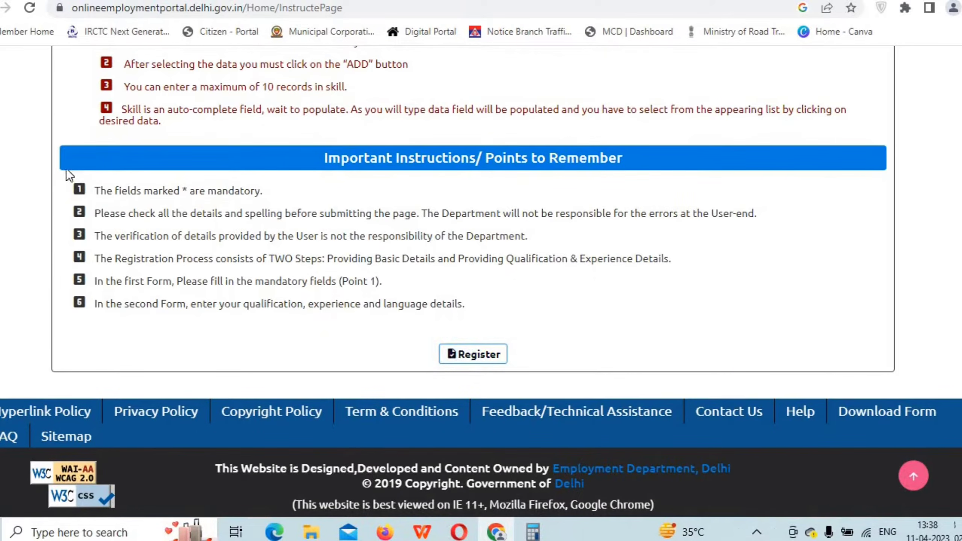
{"action": "left_click_drag", "start_coordinate": [99, 187], "coordinate": [498, 311]}
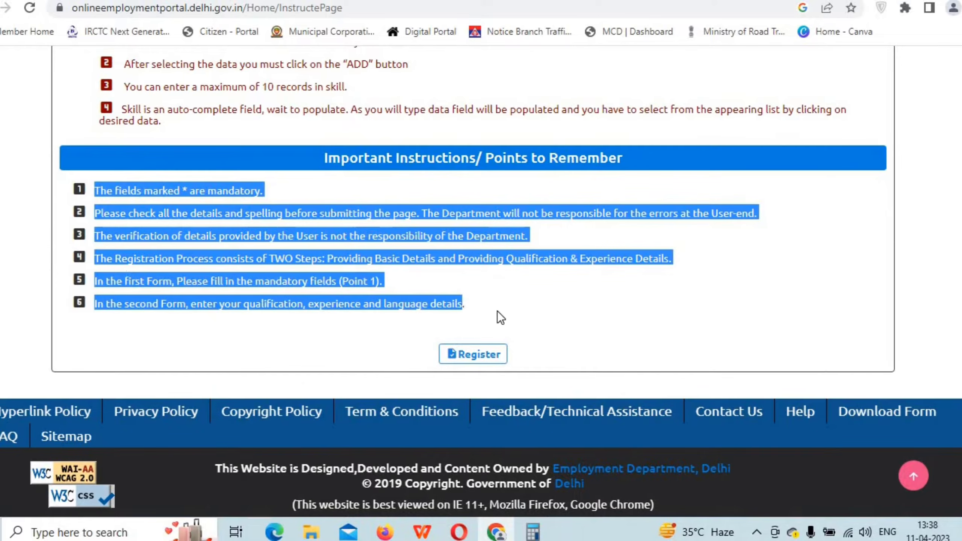
{"action": "left_click", "coordinate": [507, 294]}
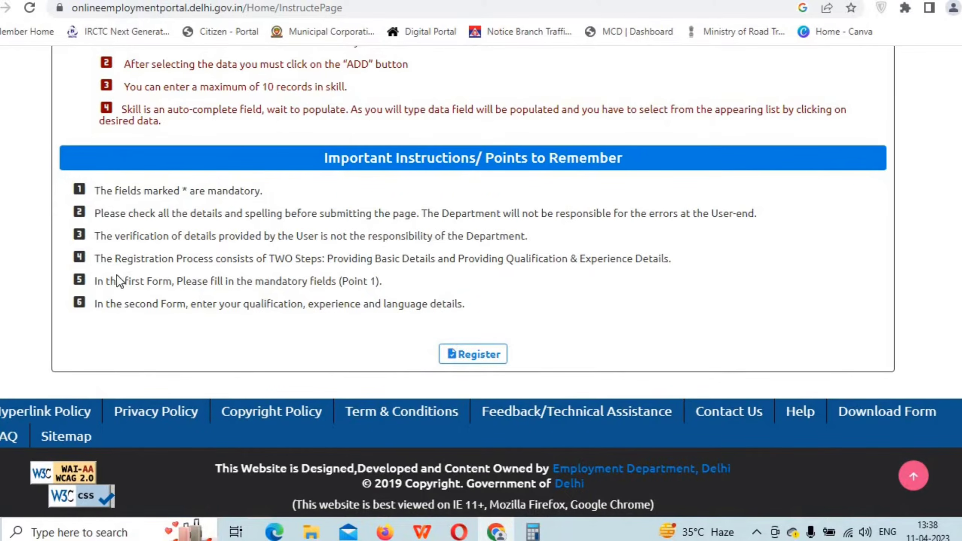
{"action": "left_click_drag", "start_coordinate": [293, 261], "coordinate": [505, 263]}
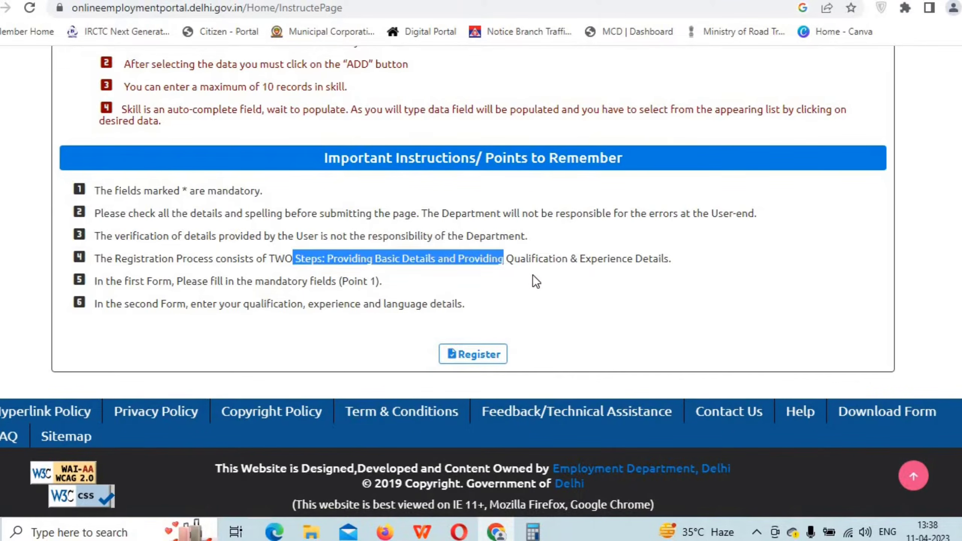
{"action": "left_click", "coordinate": [534, 283]}
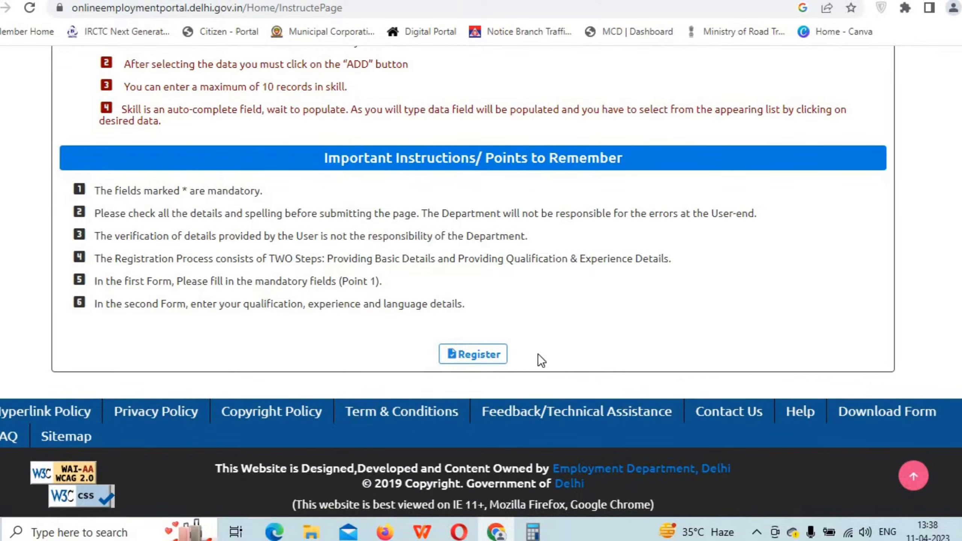
Step: Go to the registration form, tick the date of birth agreement and attempt an empty submit
{"action": "left_click", "coordinate": [478, 360]}
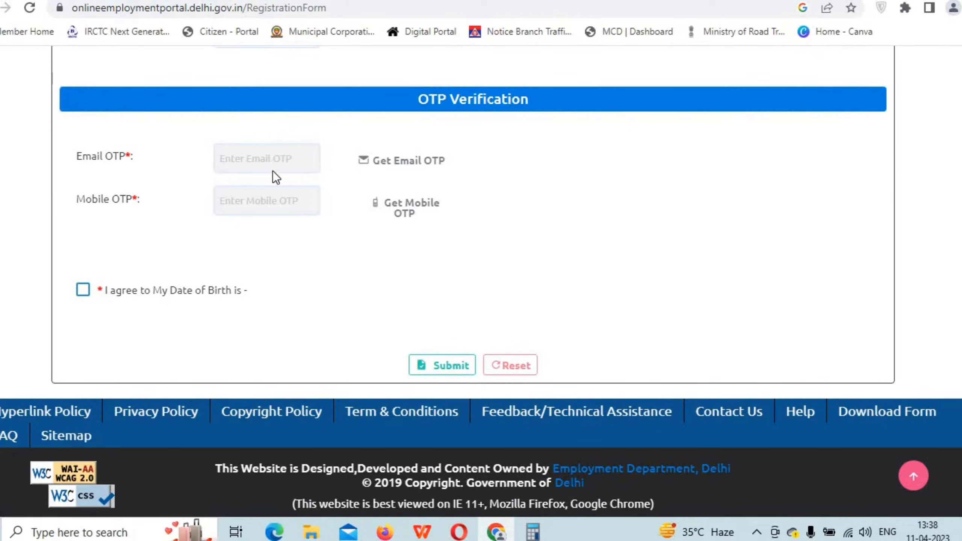
{"action": "left_click", "coordinate": [83, 290]}
{"action": "left_click", "coordinate": [249, 157]}
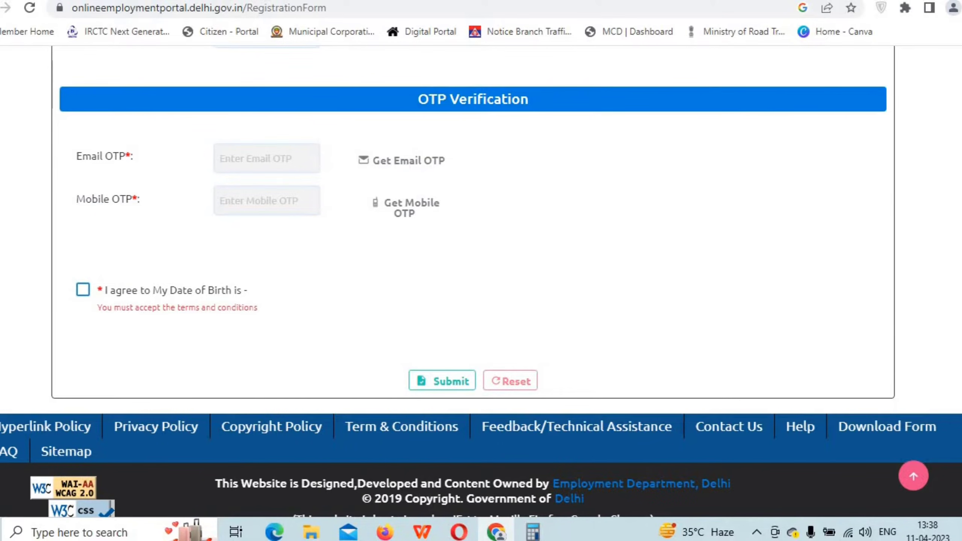
Step: Return to Basic Information and place the cursor in the First Name field
{"action": "scroll", "coordinate": [472, 281], "scroll_direction": "up", "scroll_amount": 14}
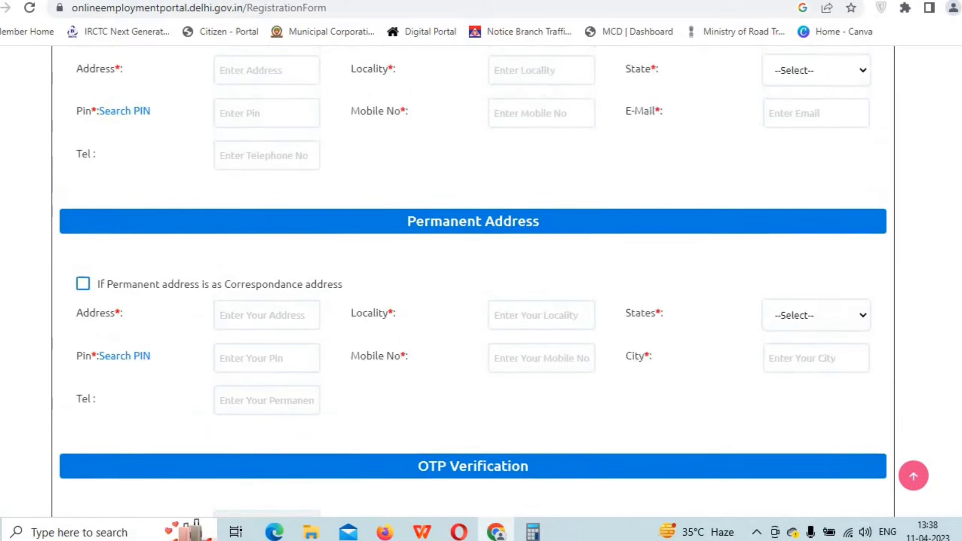
{"action": "scroll", "coordinate": [473, 280], "scroll_direction": "up", "scroll_amount": 1}
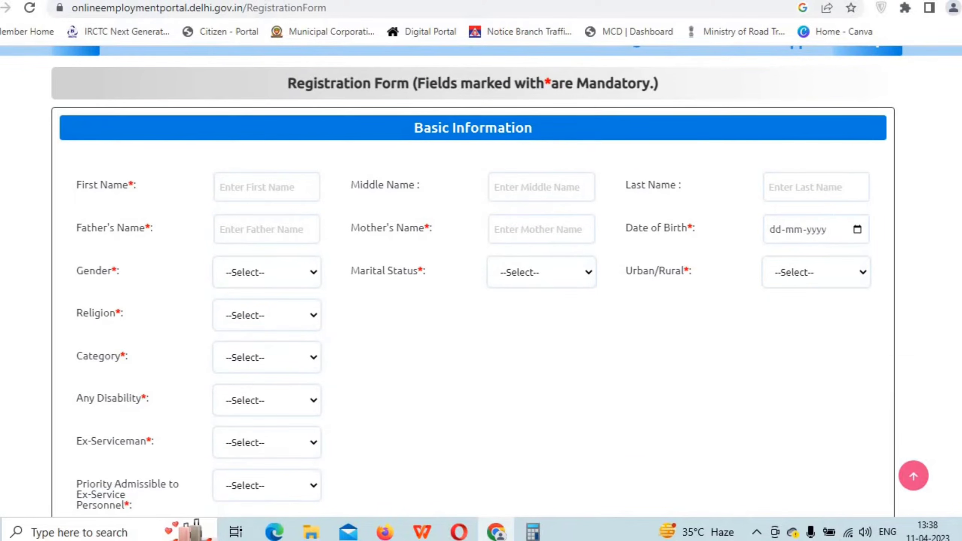
{"action": "scroll", "coordinate": [250, 267], "scroll_direction": "down", "scroll_amount": 1}
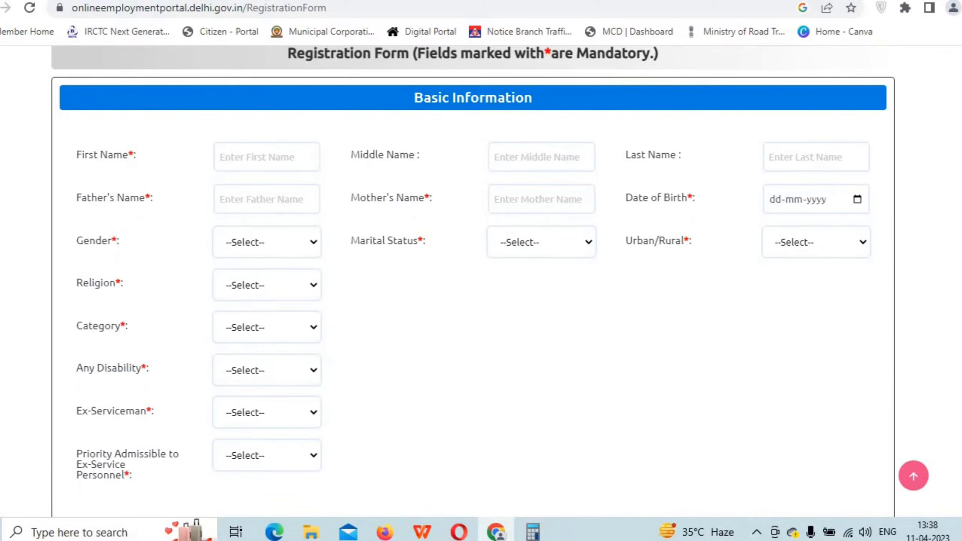
{"action": "left_click", "coordinate": [271, 164]}
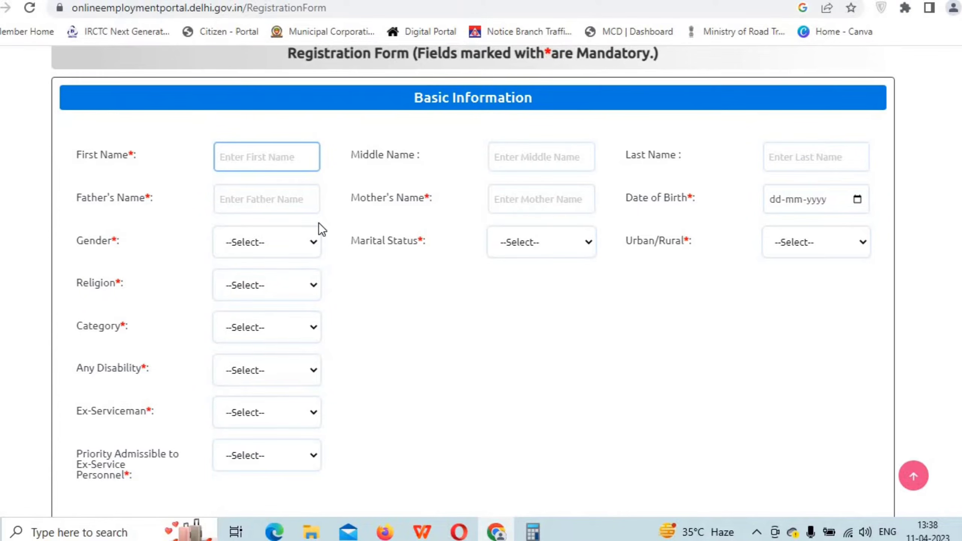
{"action": "left_click", "coordinate": [312, 200]}
{"action": "left_click", "coordinate": [284, 160]}
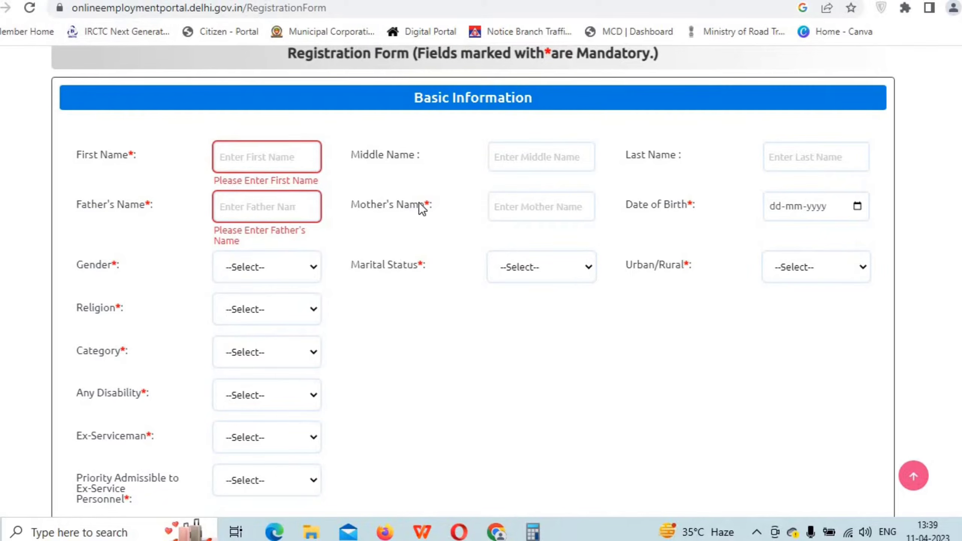
{"action": "left_click", "coordinate": [289, 159]}
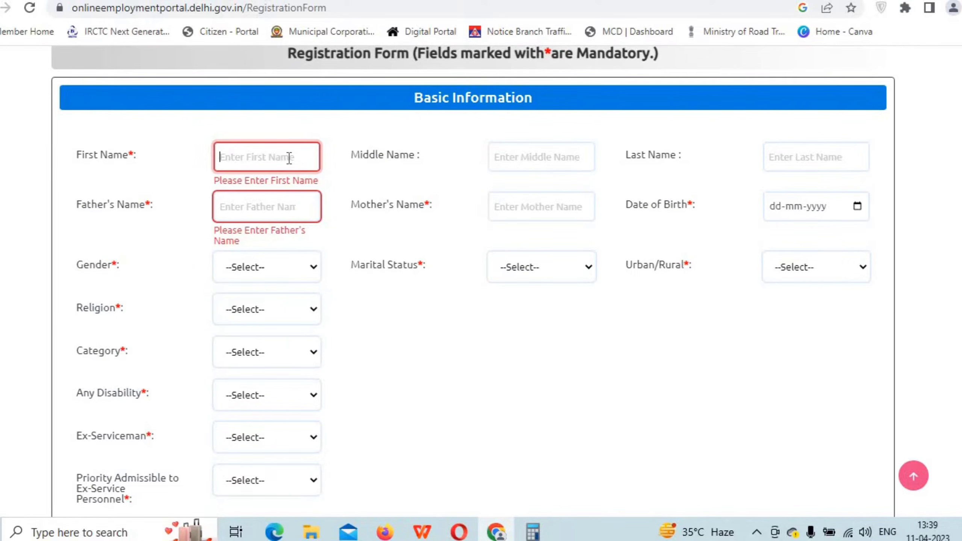
Step: Enter the candidate's first name, last name, father's name and mother's name in Basic Information
{"action": "key", "text": "Tab"}
{"action": "key", "text": "Tab"}
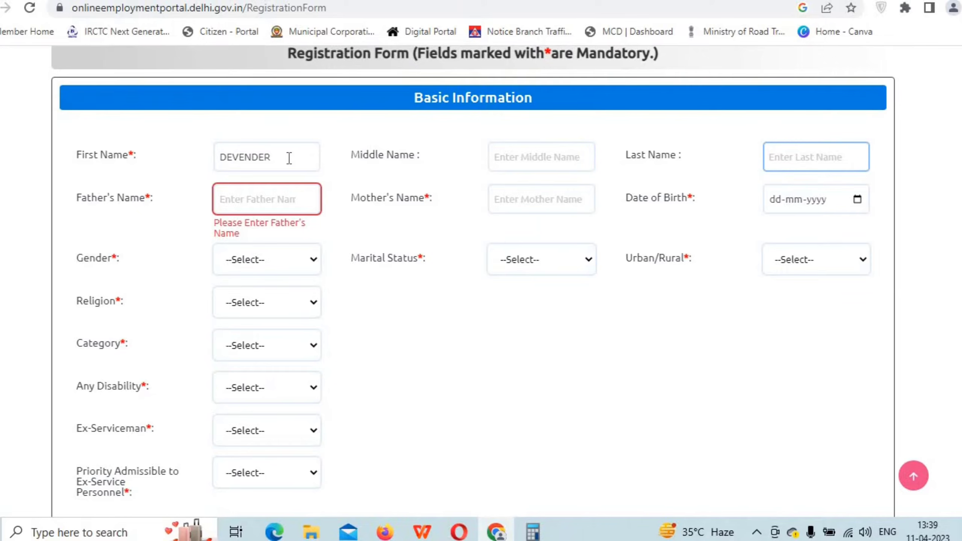
{"action": "key", "text": "Tab"}
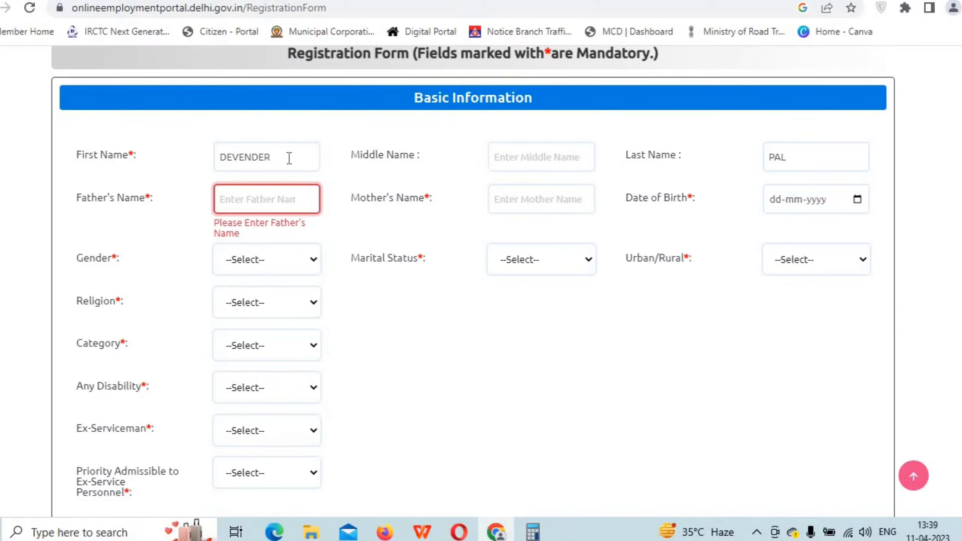
{"action": "key", "text": "Tab"}
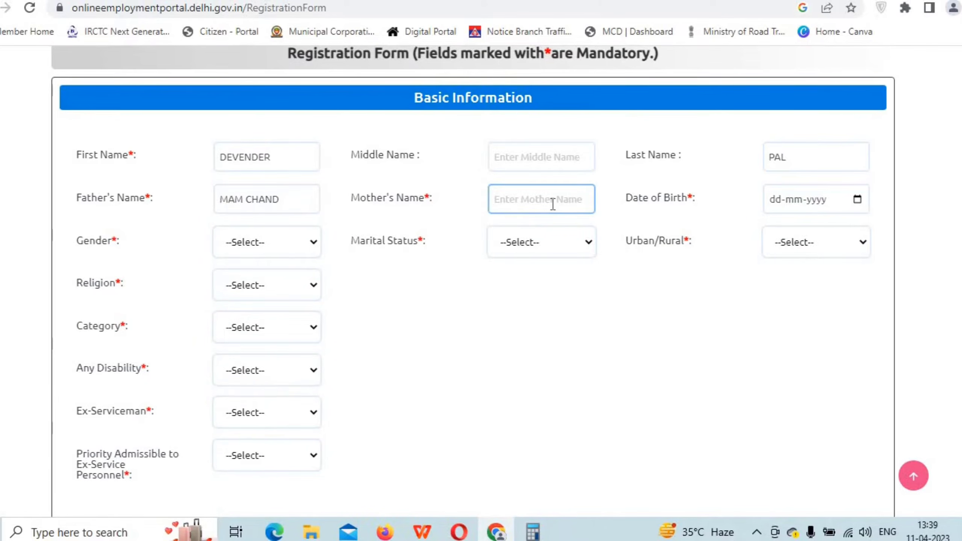
{"action": "key", "text": "Tab"}
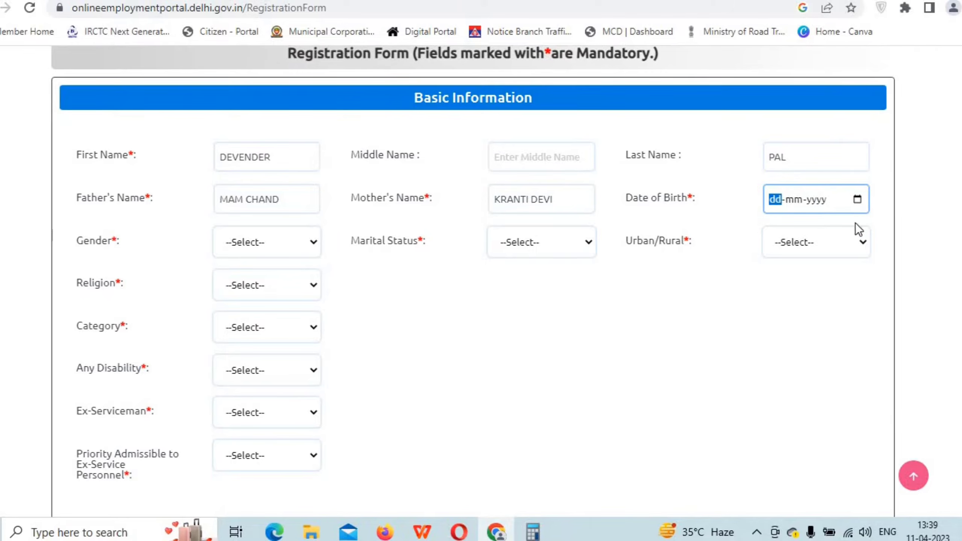
Step: Pick 1986, March and the 25th in the Date of Birth calendar
{"action": "left_click", "coordinate": [857, 200]}
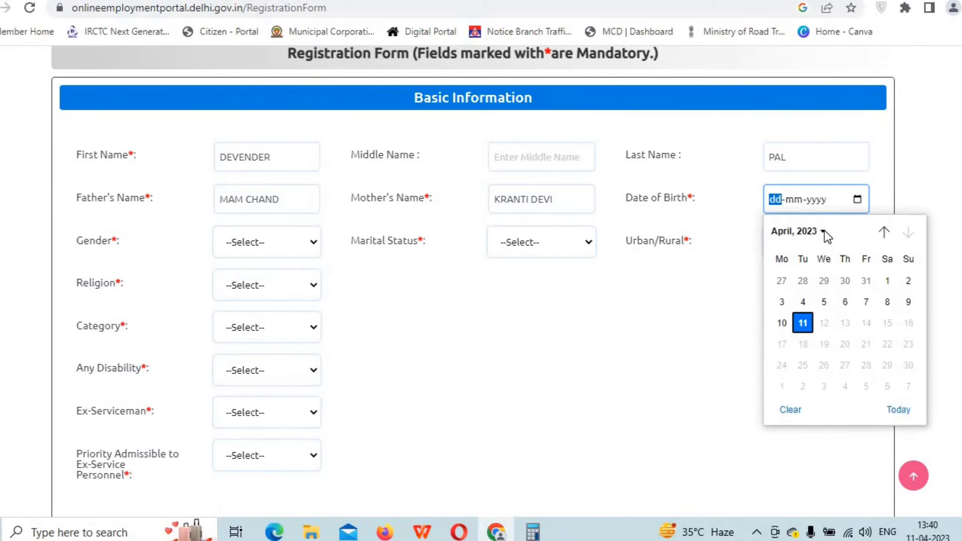
{"action": "left_click", "coordinate": [823, 232]}
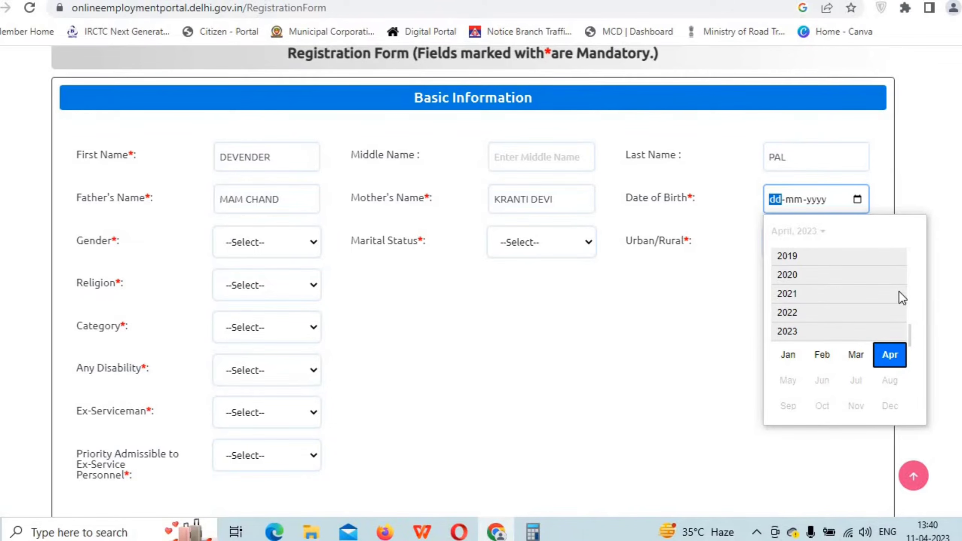
{"action": "left_click_drag", "start_coordinate": [913, 340], "coordinate": [907, 279]}
{"action": "scroll", "coordinate": [908, 281], "scroll_direction": "up", "scroll_amount": 5}
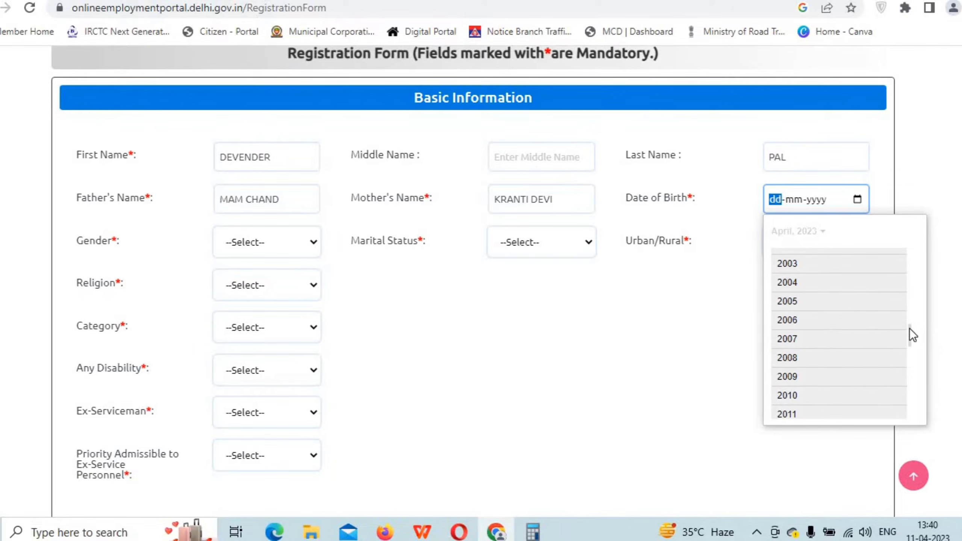
{"action": "scroll", "coordinate": [910, 303], "scroll_direction": "up", "scroll_amount": 6}
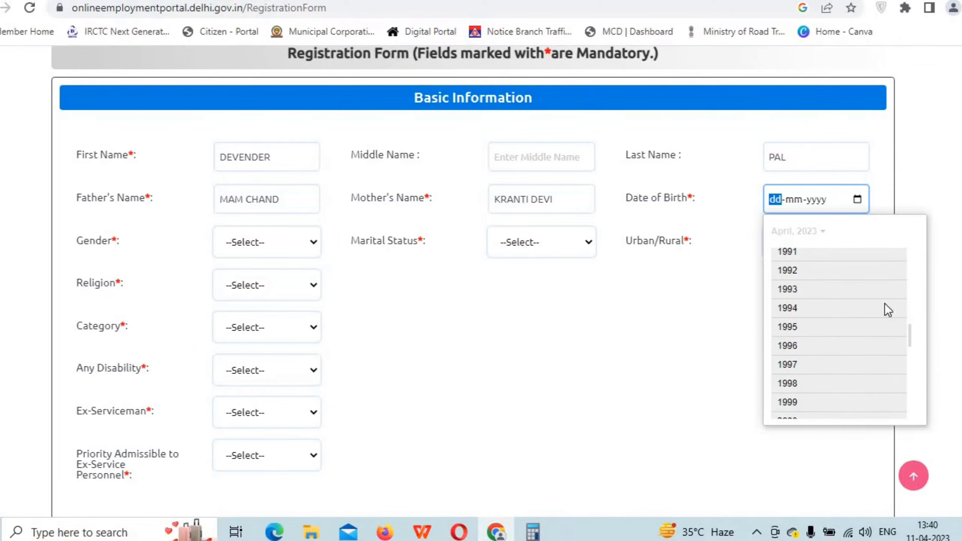
{"action": "scroll", "coordinate": [911, 323], "scroll_direction": "up", "scroll_amount": 3}
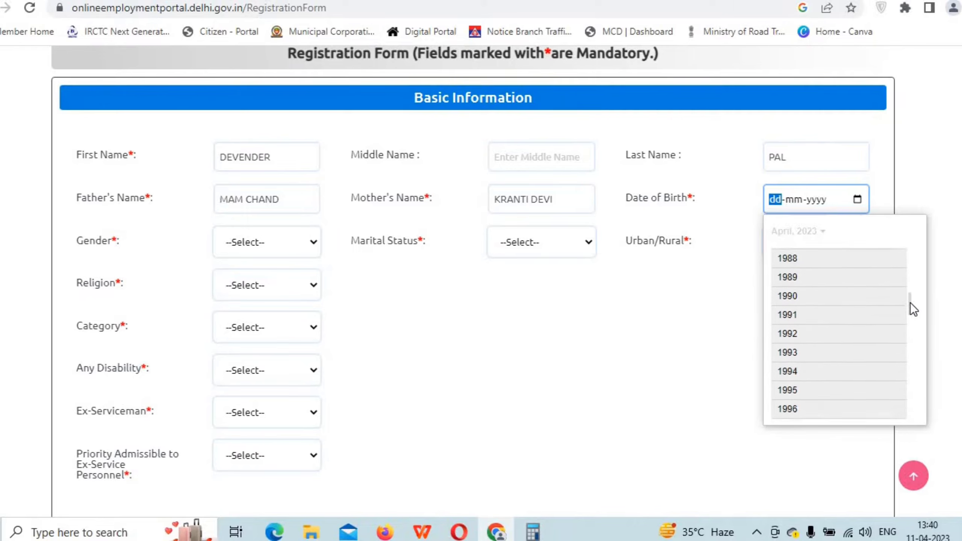
{"action": "left_click", "coordinate": [792, 283]}
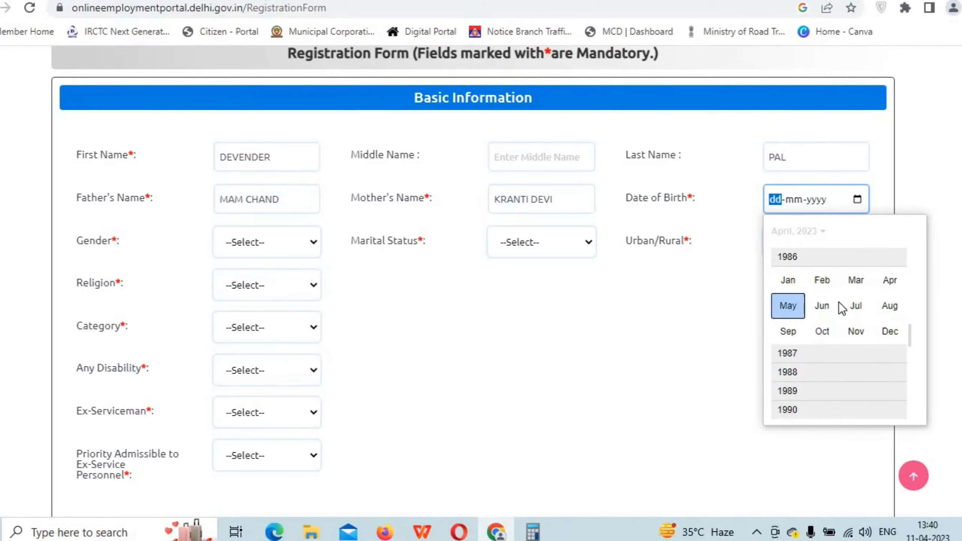
{"action": "left_click", "coordinate": [854, 287]}
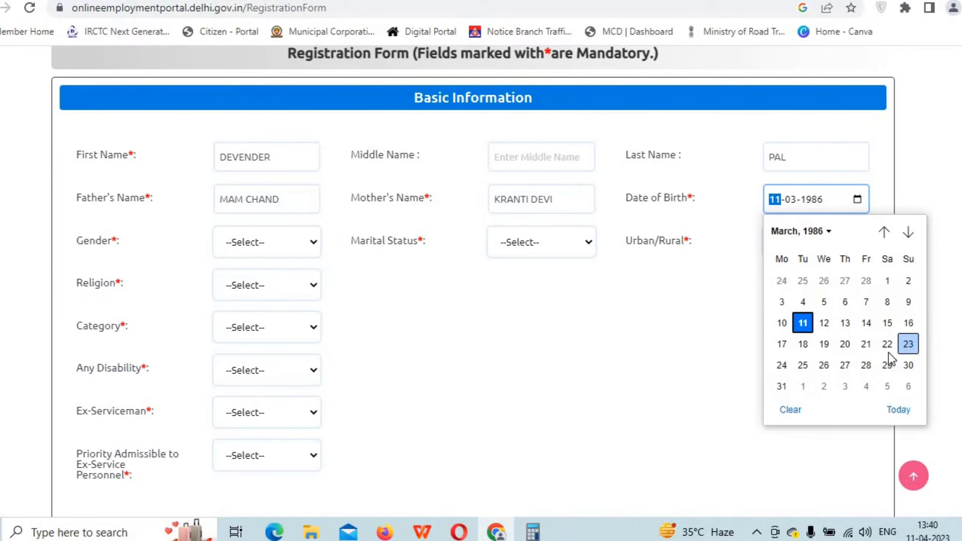
{"action": "left_click", "coordinate": [801, 366]}
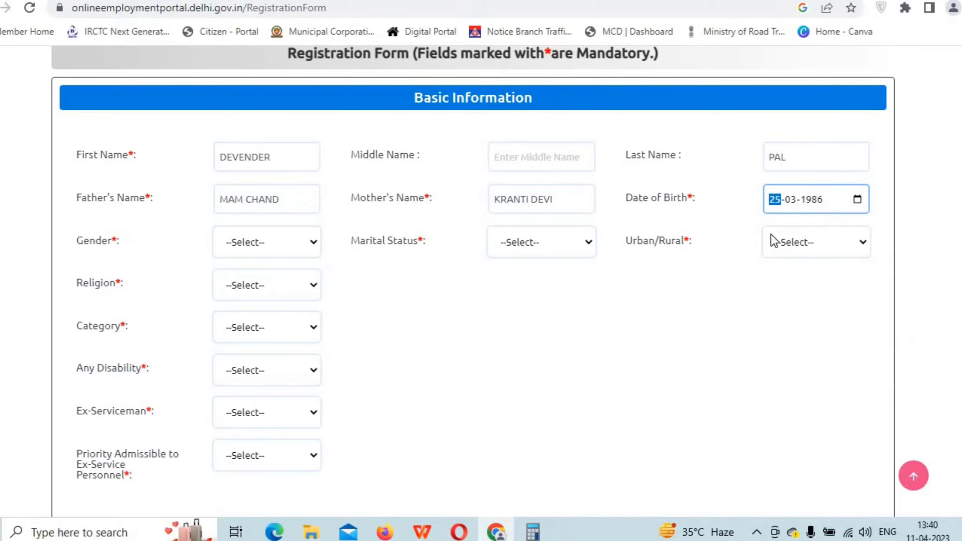
{"action": "left_click", "coordinate": [277, 243]}
Step: Set Gender to Male, Marital Status to Married and Urban/Rural to Urban
{"action": "left_click", "coordinate": [251, 277]}
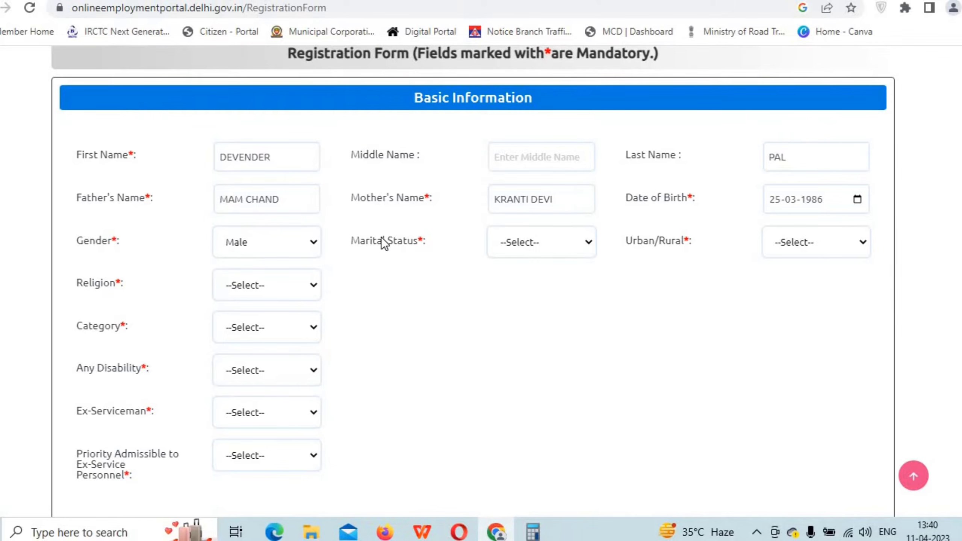
{"action": "left_click", "coordinate": [537, 244]}
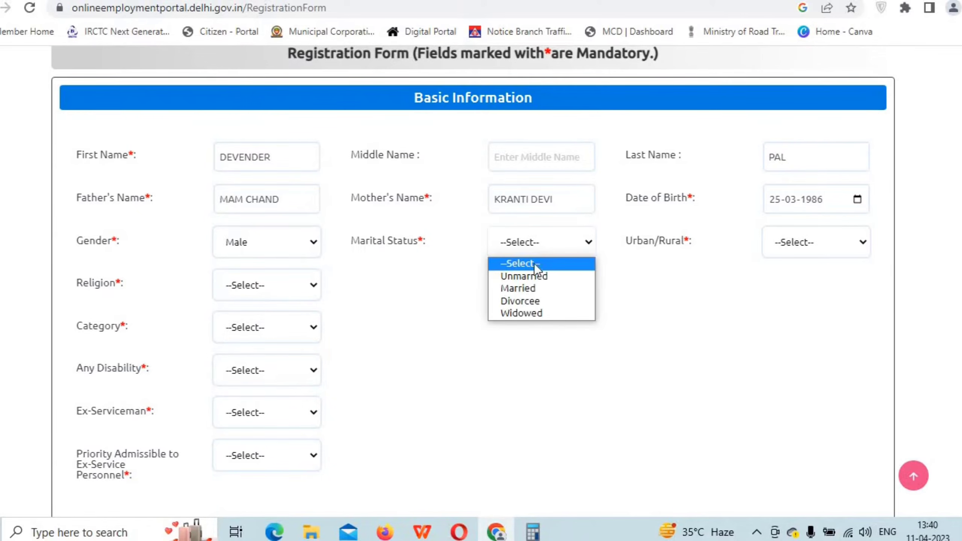
{"action": "left_click", "coordinate": [523, 291]}
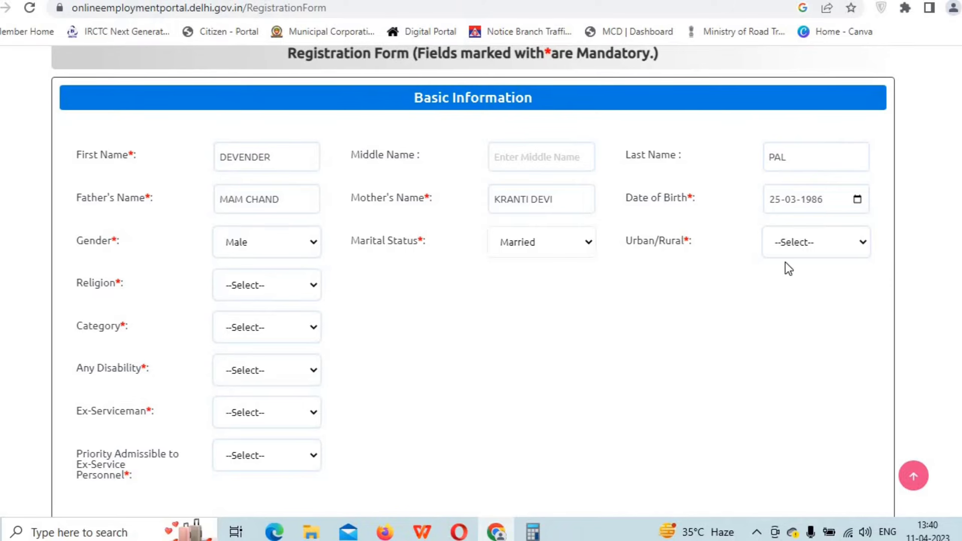
{"action": "left_click", "coordinate": [813, 242]}
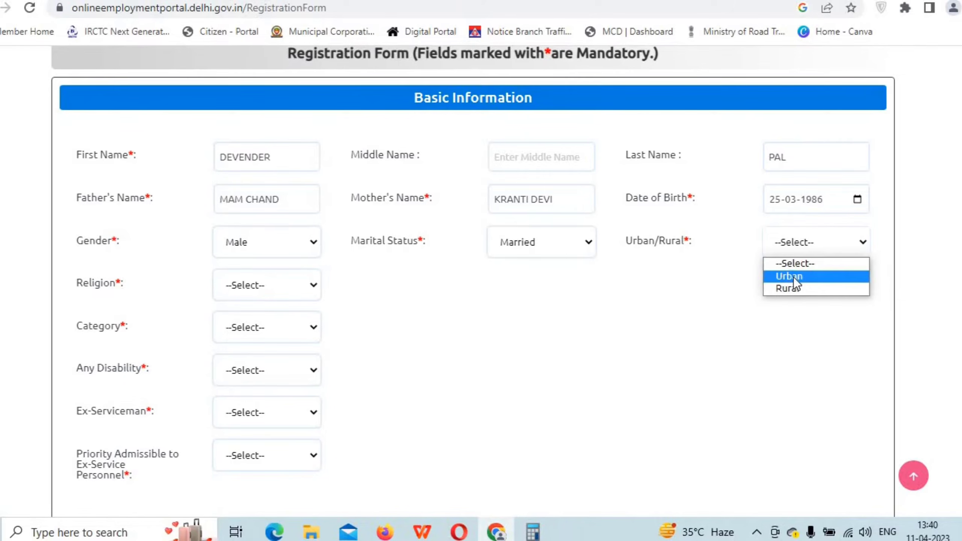
{"action": "left_click", "coordinate": [794, 276]}
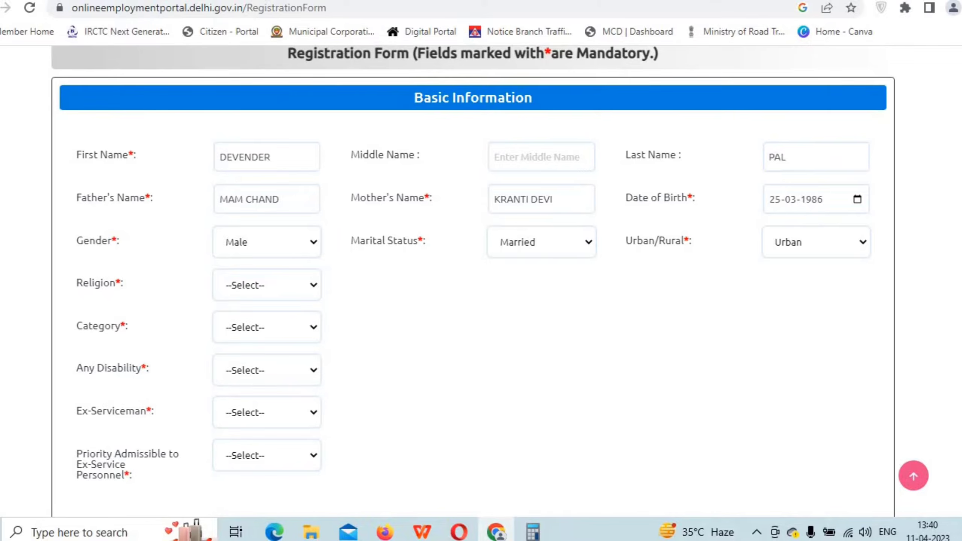
Step: Set Religion to Hindu and Category to GEN
{"action": "scroll", "coordinate": [226, 256], "scroll_direction": "down", "scroll_amount": 2}
{"action": "left_click", "coordinate": [257, 219]}
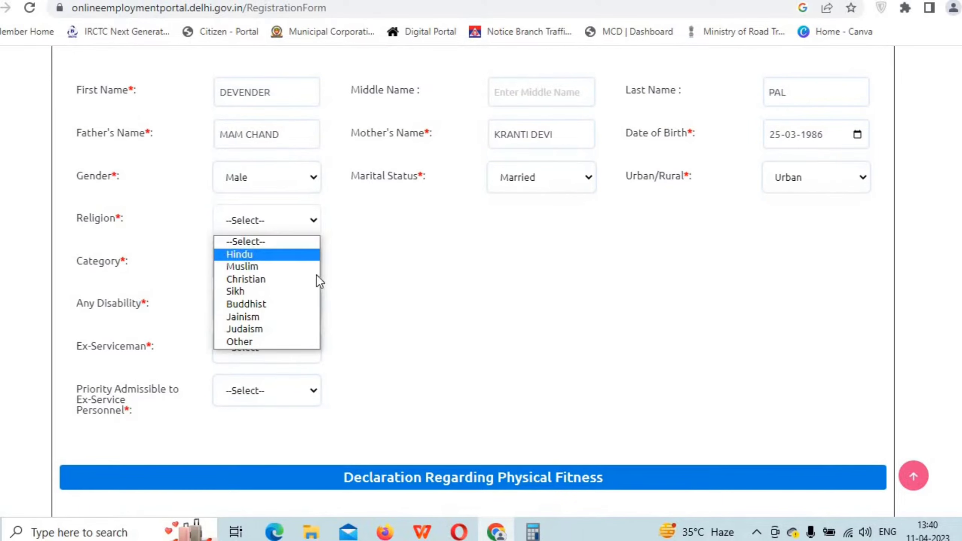
{"action": "left_click", "coordinate": [250, 254]}
{"action": "left_click", "coordinate": [259, 265]}
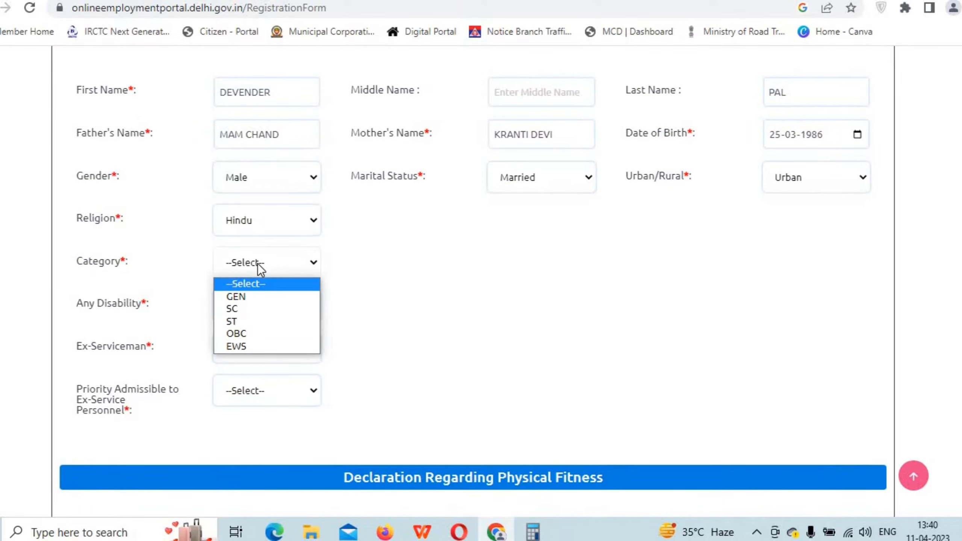
{"action": "left_click", "coordinate": [248, 298]}
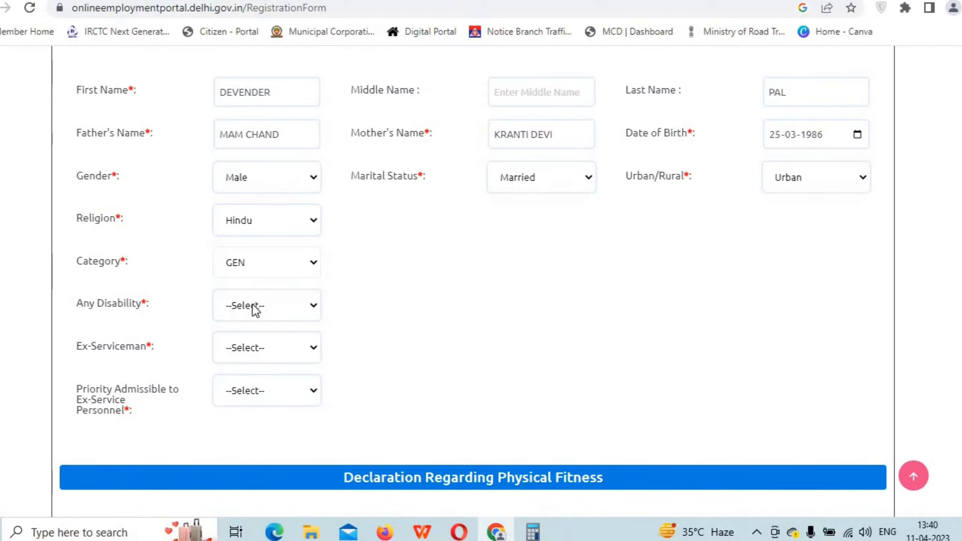
{"action": "left_click", "coordinate": [260, 307]}
Step: Mark Any Disability as Yes with type Orthopaedic and sub type Both Legs Not Arms
{"action": "left_click", "coordinate": [242, 352]}
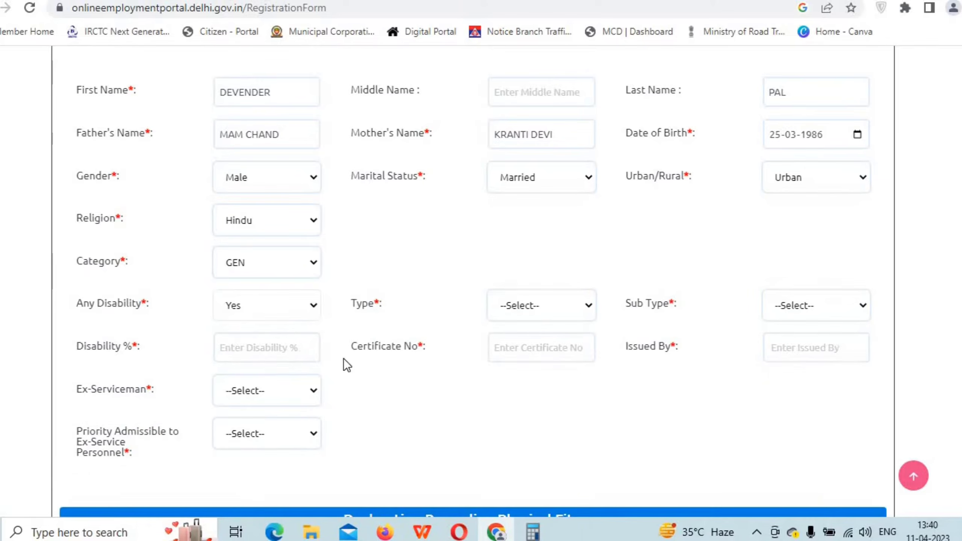
{"action": "left_click", "coordinate": [556, 311]}
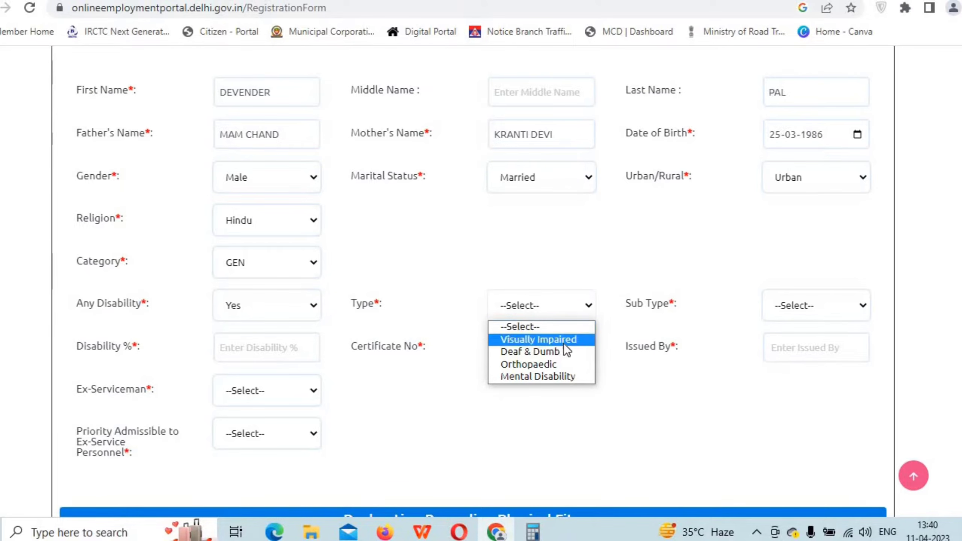
{"action": "left_click", "coordinate": [559, 363]}
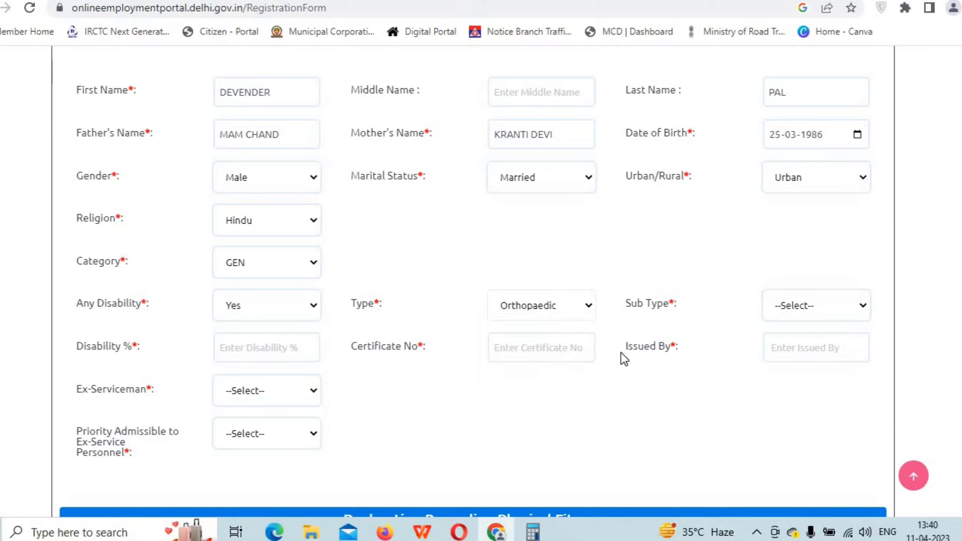
{"action": "left_click", "coordinate": [806, 308]}
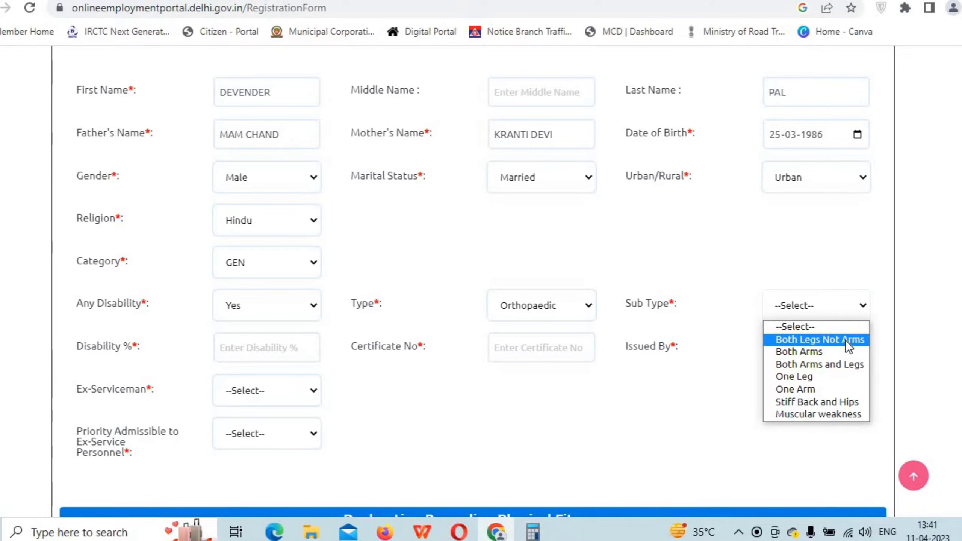
{"action": "left_click", "coordinate": [848, 340]}
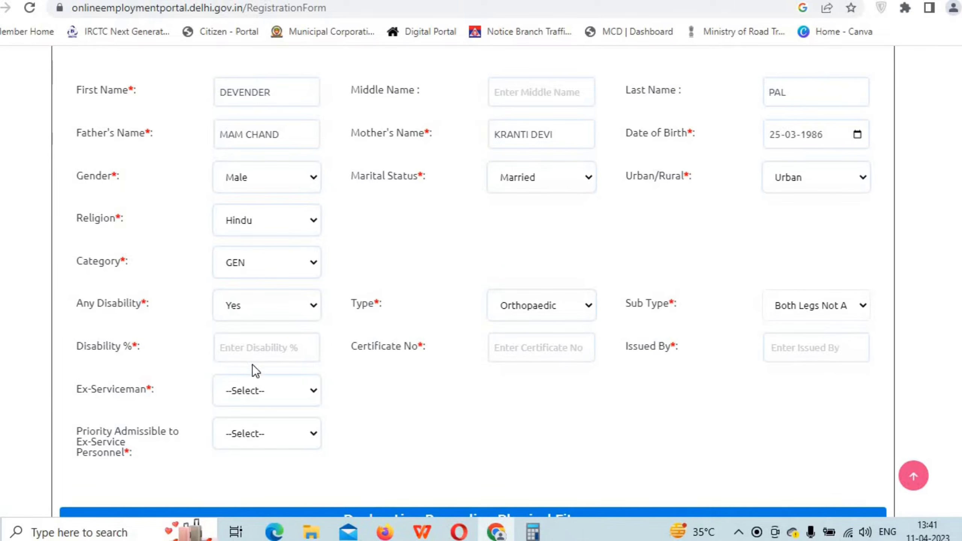
{"action": "left_click", "coordinate": [271, 341]}
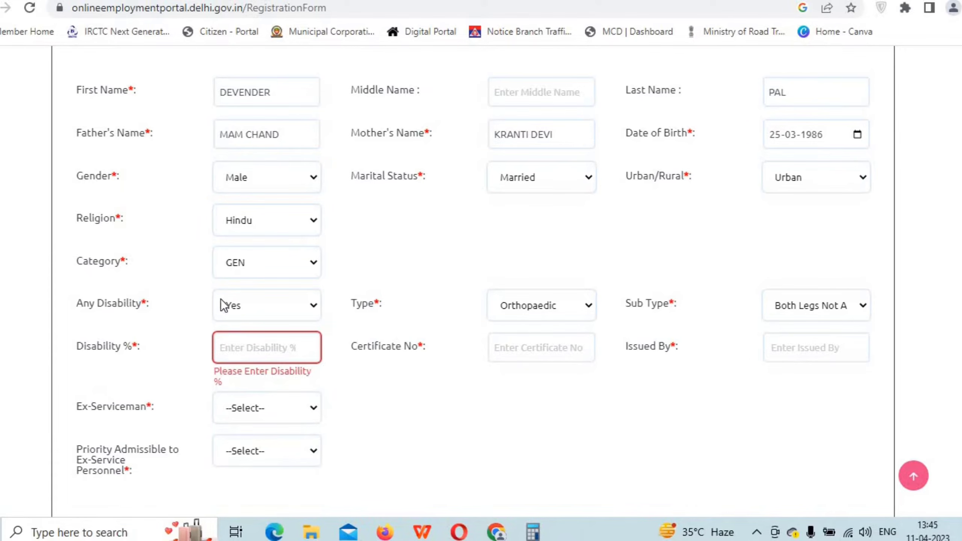
Step: Enter Disability % 80 and the certificate number, removing the slashes so it validates
{"action": "left_click", "coordinate": [280, 349]}
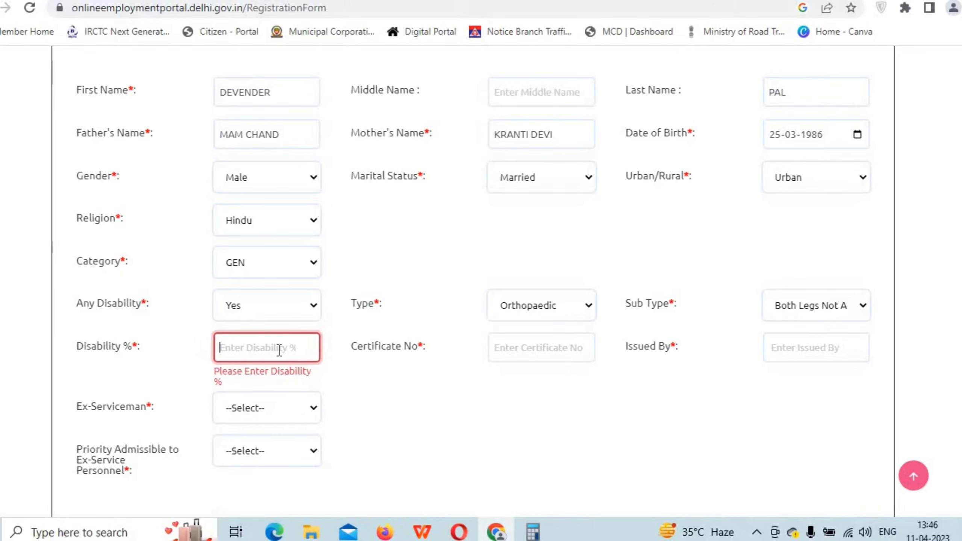
{"action": "type", "text": "80"}
{"action": "key", "text": "Tab"}
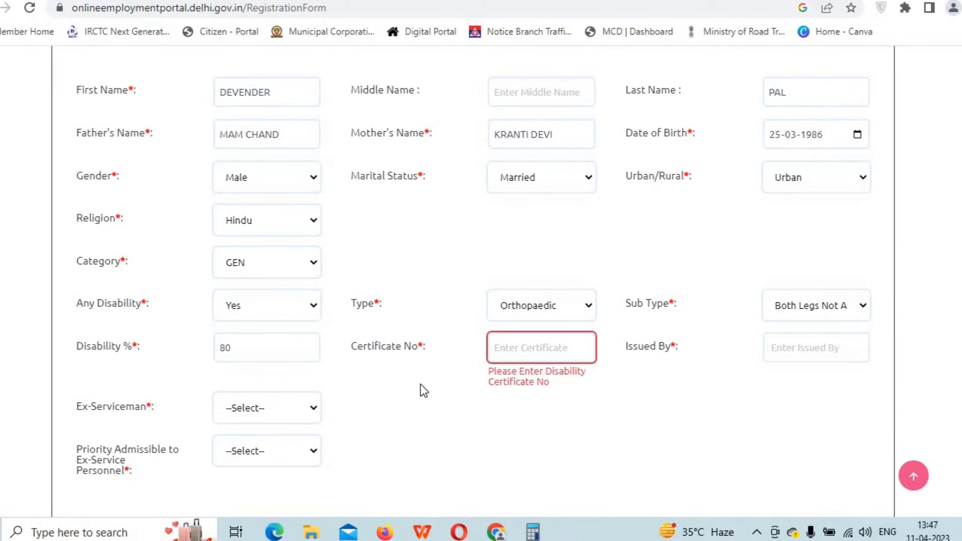
{"action": "left_click", "coordinate": [555, 348]}
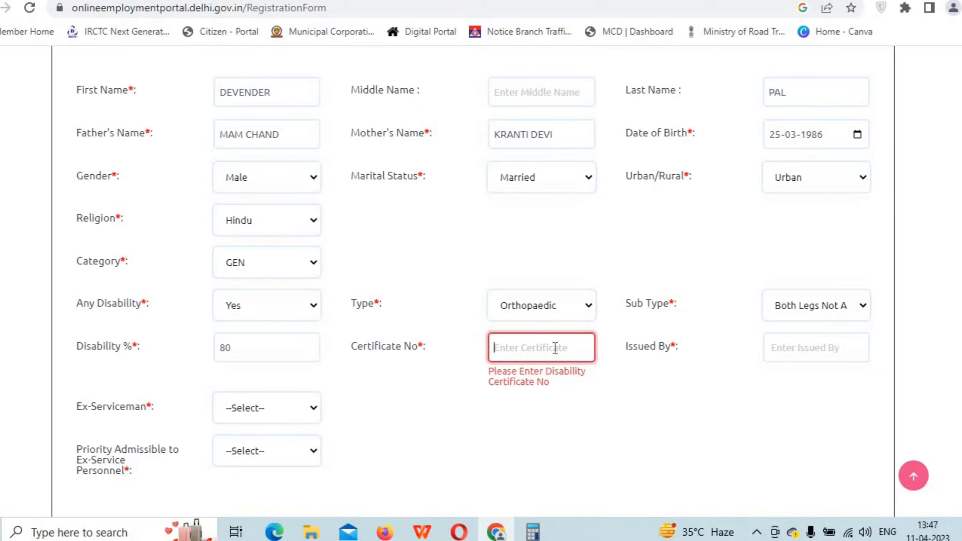
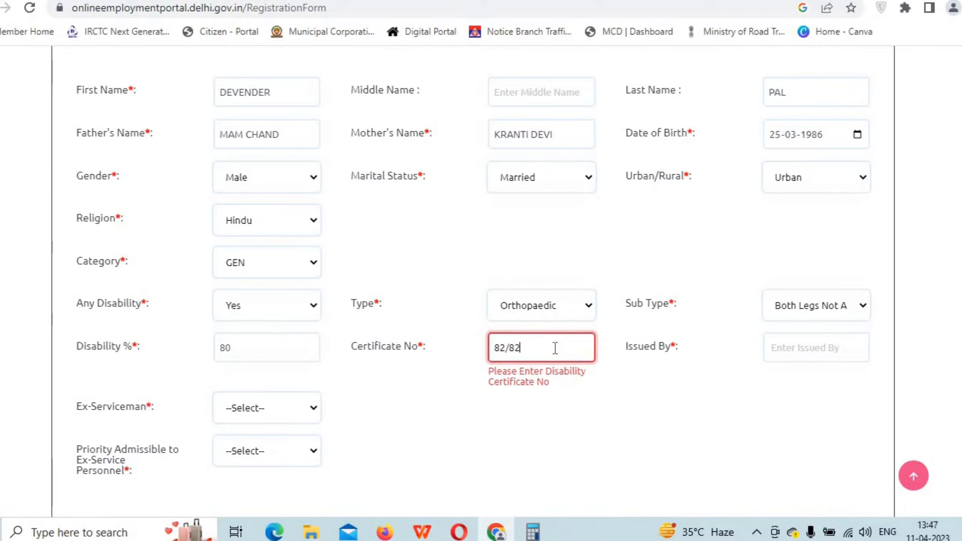
{"action": "left_click", "coordinate": [672, 361]}
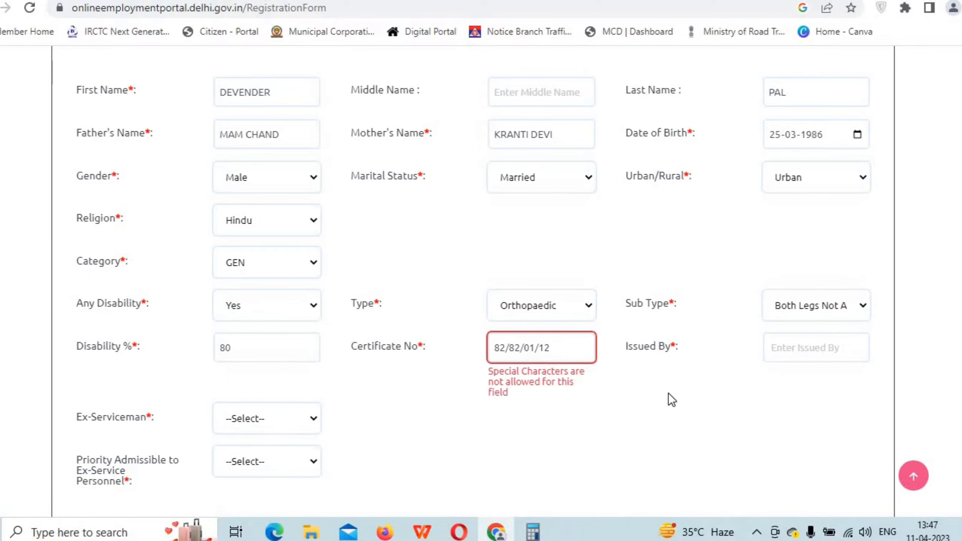
{"action": "left_click", "coordinate": [568, 347]}
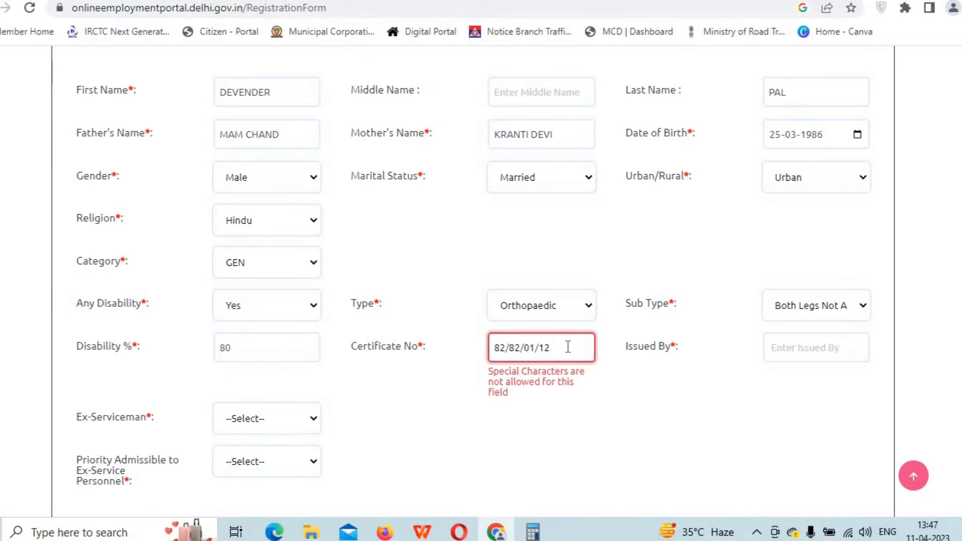
{"action": "key", "text": "Left"}
{"action": "key", "text": "Left"}
{"action": "key", "text": "BackSpace"}
{"action": "key", "text": "Left"}
{"action": "key", "text": "Left"}
{"action": "key", "text": "BackSpace"}
{"action": "key", "text": "BackSpace"}
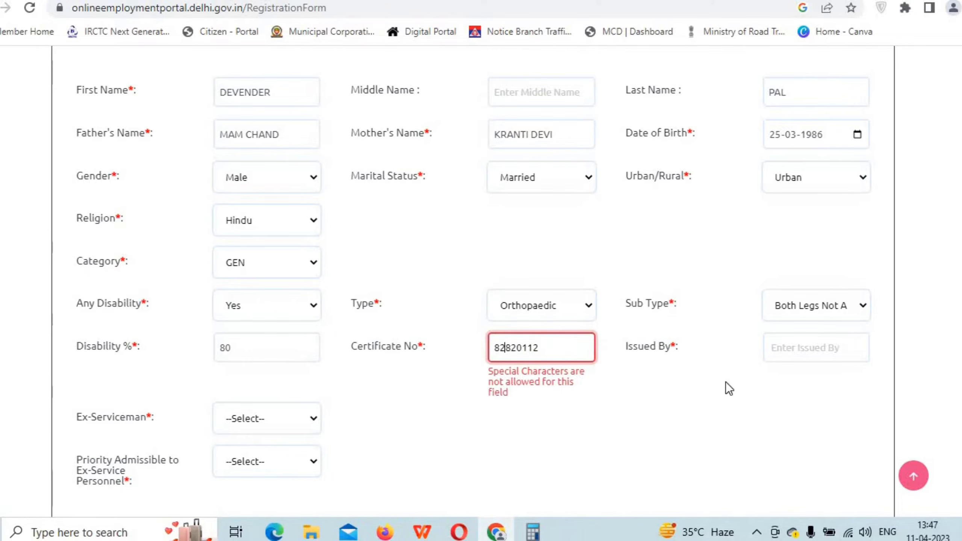
{"action": "left_click", "coordinate": [726, 382]}
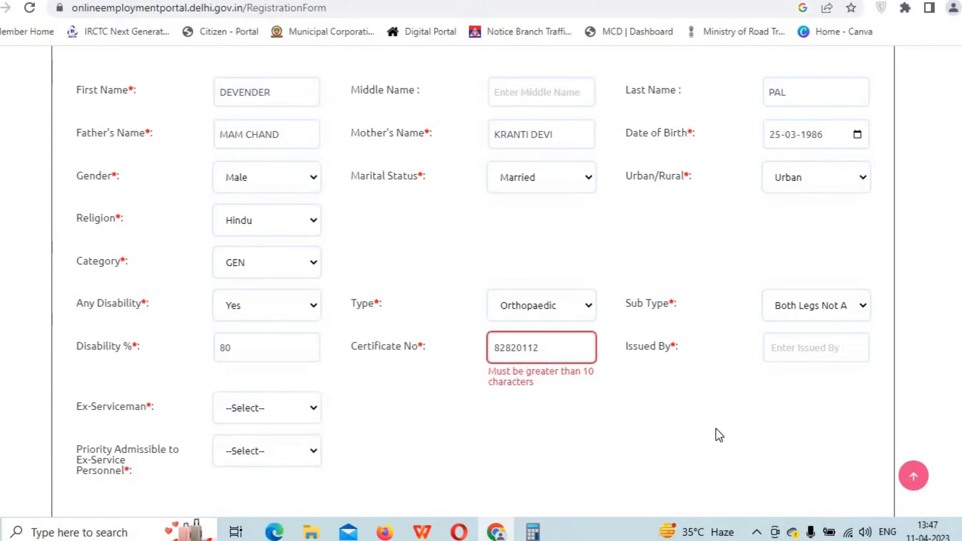
Step: Prefix the certificate number with 00 and set Issued By to GURU TEC BAHADUR HOSPITAL
{"action": "left_click", "coordinate": [571, 353]}
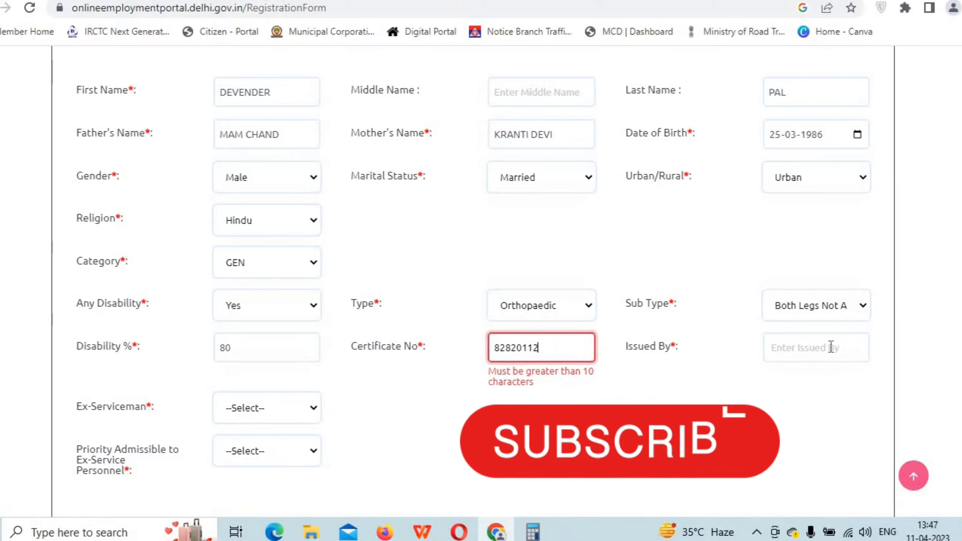
{"action": "left_click", "coordinate": [771, 351]}
{"action": "left_click", "coordinate": [567, 350]}
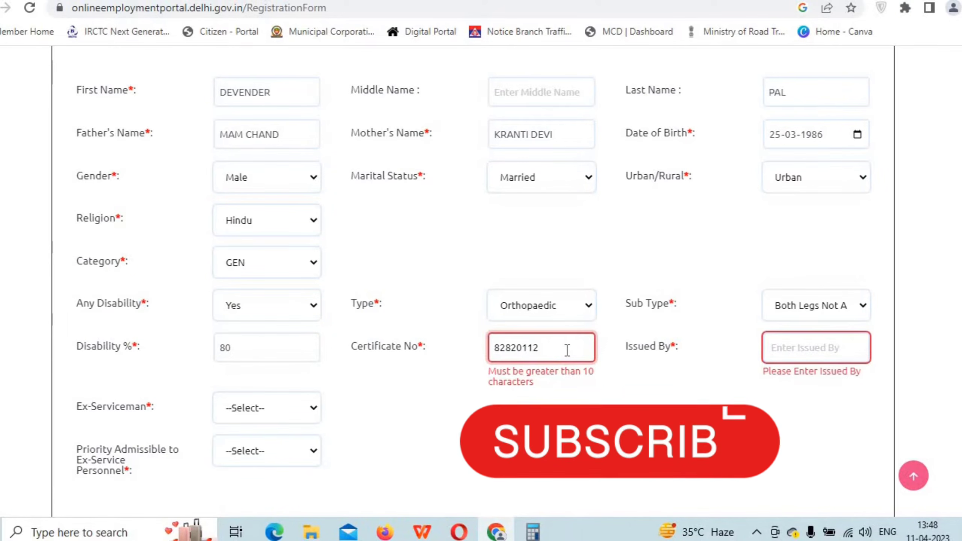
{"action": "key", "text": "Left"}
{"action": "key", "text": "Left"}
{"action": "key", "text": "Left"}
{"action": "key", "text": "Left"}
{"action": "key", "text": "Left"}
{"action": "key", "text": "Left"}
{"action": "key", "text": "Left"}
{"action": "key", "text": "Left"}
{"action": "type", "text": "00"}
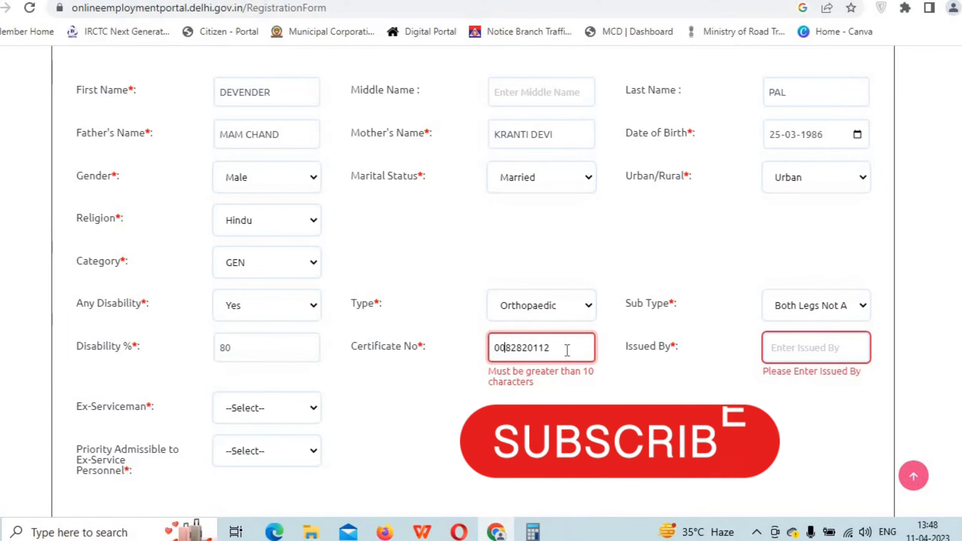
{"action": "key", "text": "Tab"}
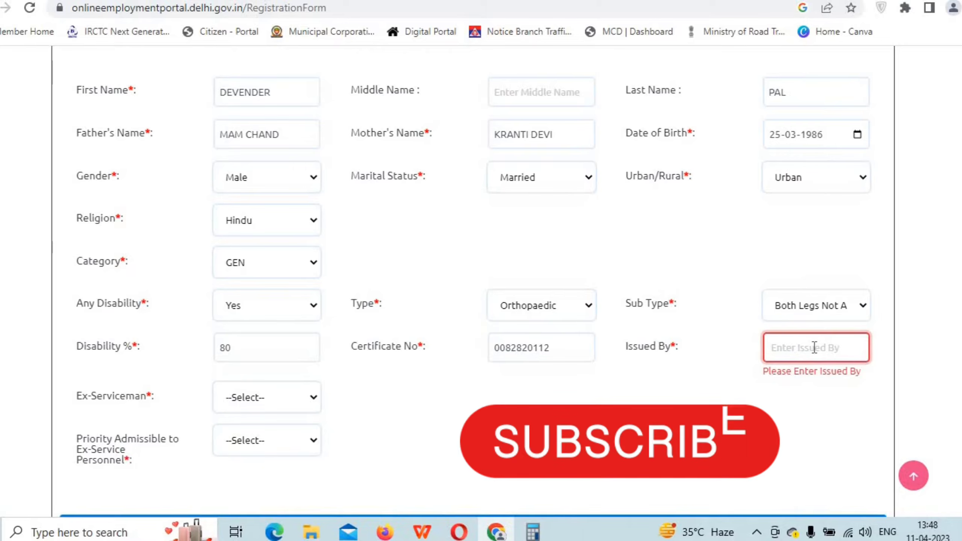
{"action": "type", "text": "GUR"}
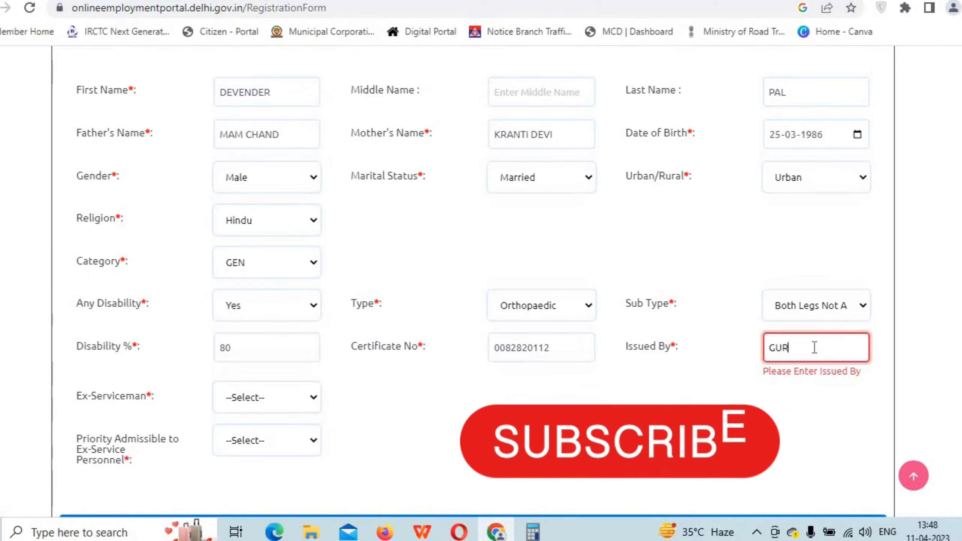
{"action": "type", "text": "U TEC"}
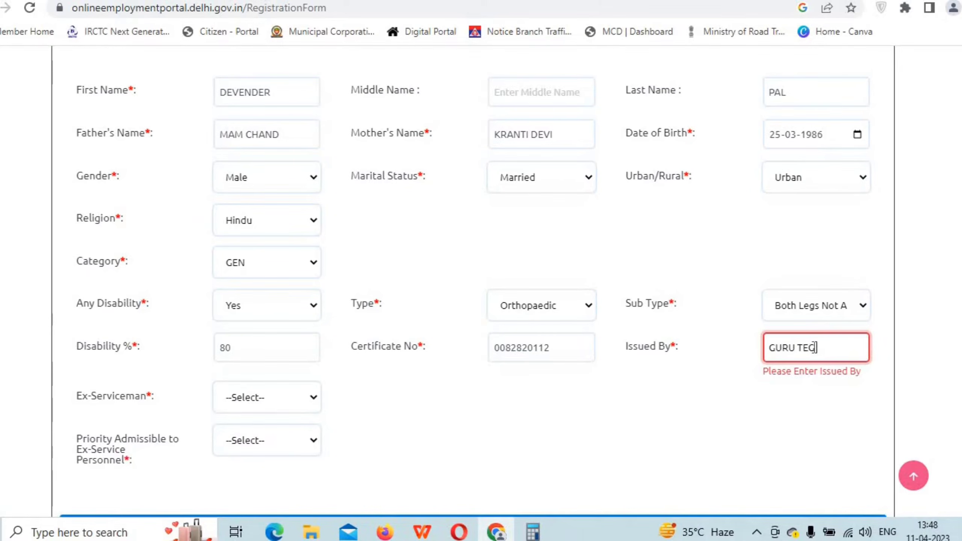
{"action": "type", "text": " BAHADUR HOSP"}
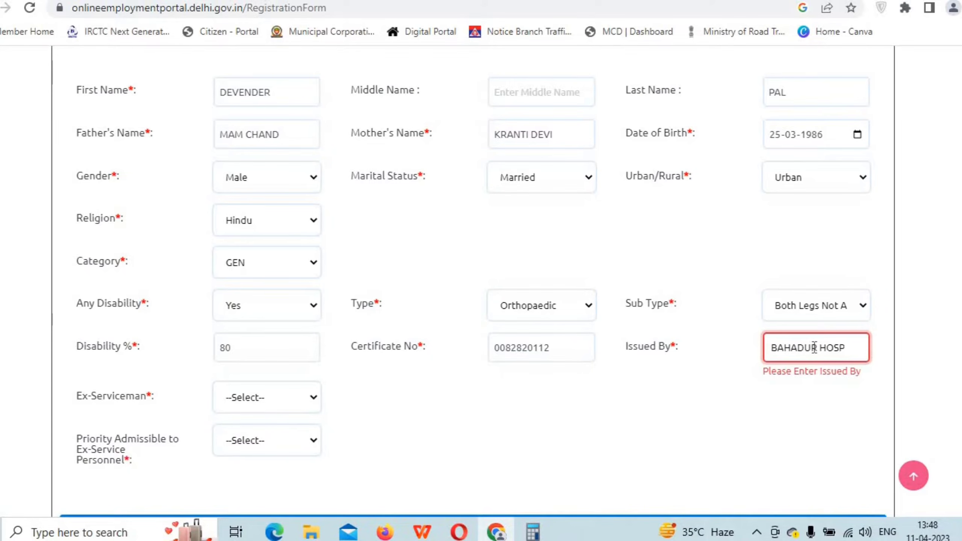
{"action": "type", "text": "ITAL"}
{"action": "key", "text": "Tab"}
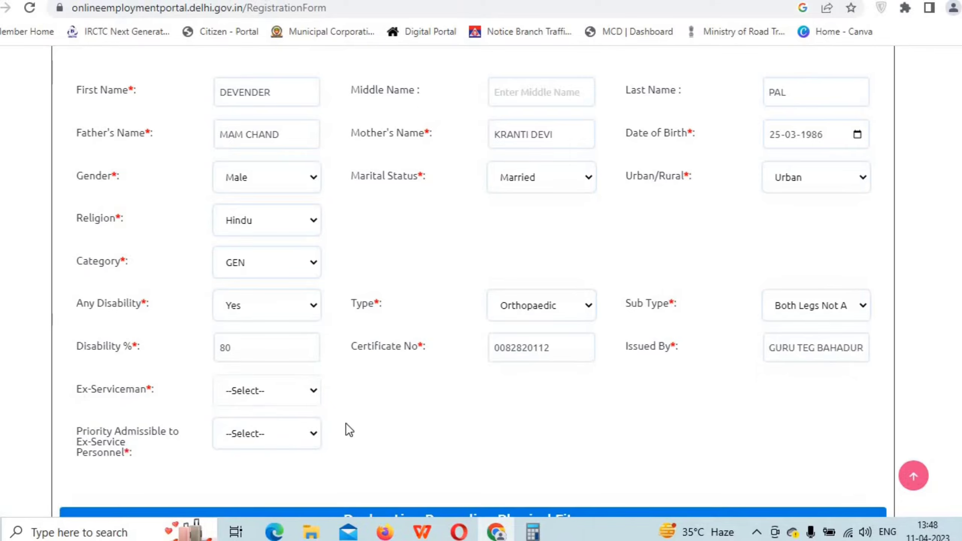
Step: Set Ex-Serviceman to No and Priority Admissible to None
{"action": "left_click", "coordinate": [295, 392]}
{"action": "left_click", "coordinate": [247, 425]}
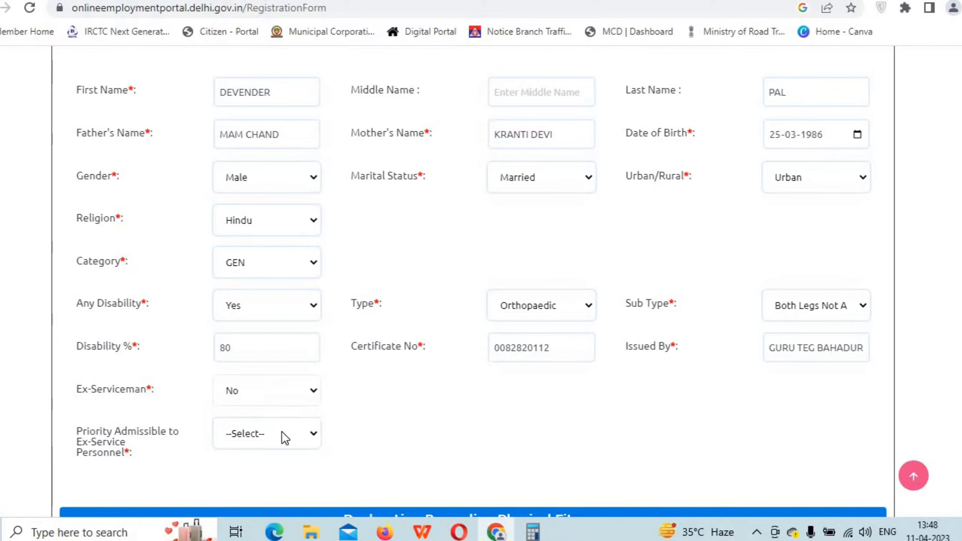
{"action": "left_click", "coordinate": [281, 432]}
{"action": "left_click", "coordinate": [252, 469]}
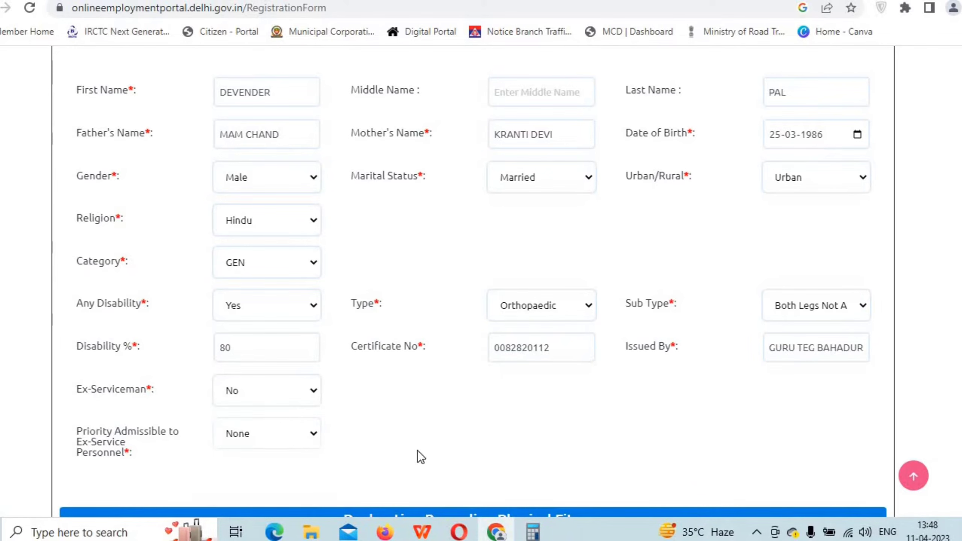
Step: Set EyeSight to Normal under Declaration Regarding Physical Fitness
{"action": "scroll", "coordinate": [473, 284], "scroll_direction": "down", "scroll_amount": 6}
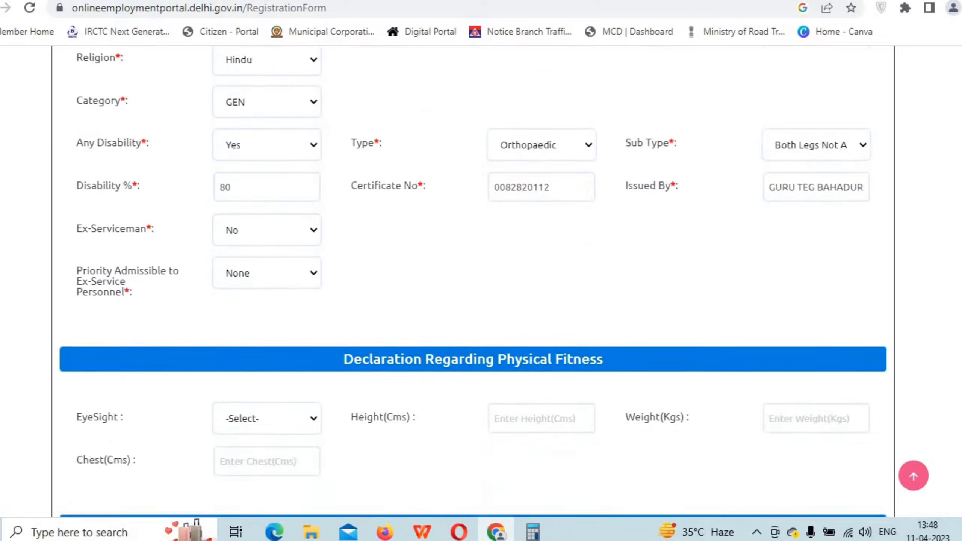
{"action": "scroll", "coordinate": [273, 316], "scroll_direction": "down", "scroll_amount": 1}
{"action": "left_click", "coordinate": [280, 268]}
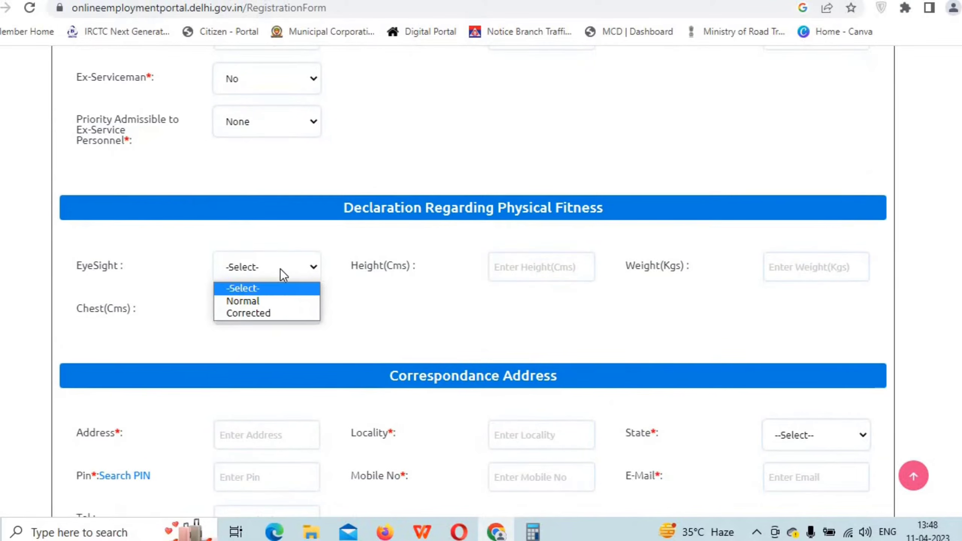
{"action": "left_click", "coordinate": [251, 301]}
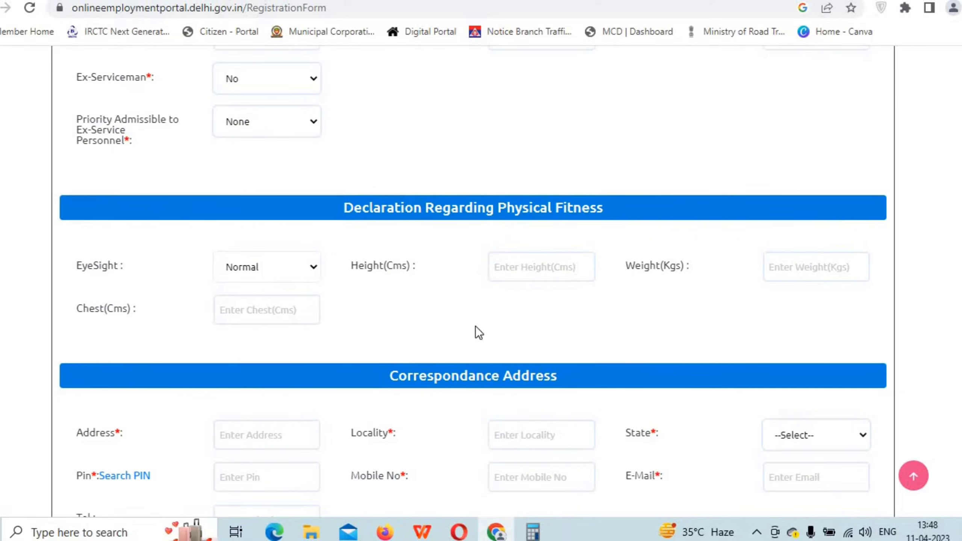
{"action": "scroll", "coordinate": [957, 270], "scroll_direction": "down", "scroll_amount": 3}
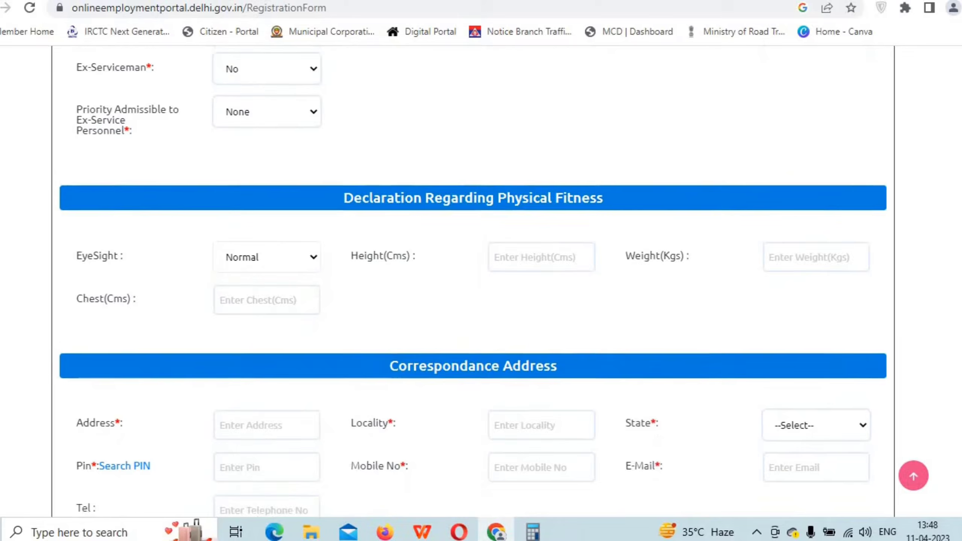
{"action": "scroll", "coordinate": [891, 292], "scroll_direction": "down", "scroll_amount": 2}
{"action": "left_click", "coordinate": [294, 245]}
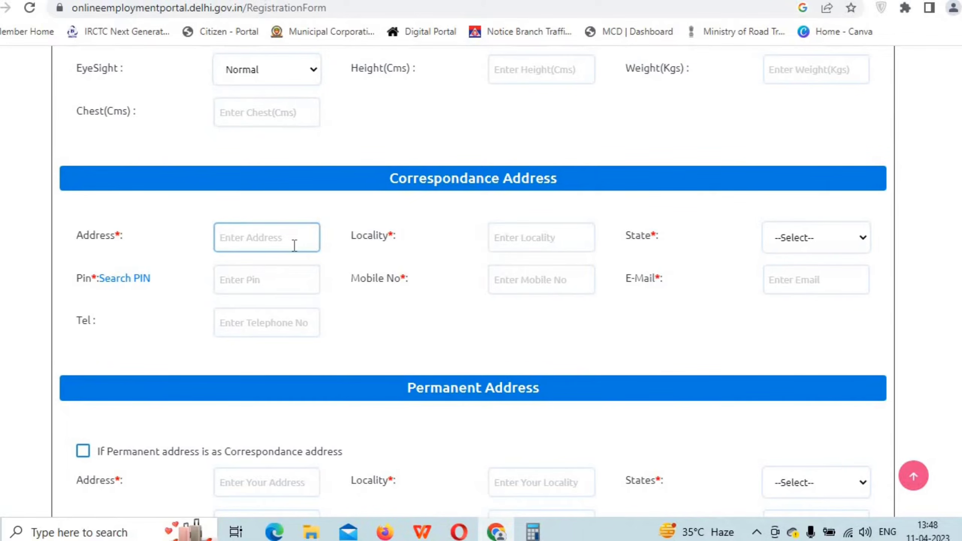
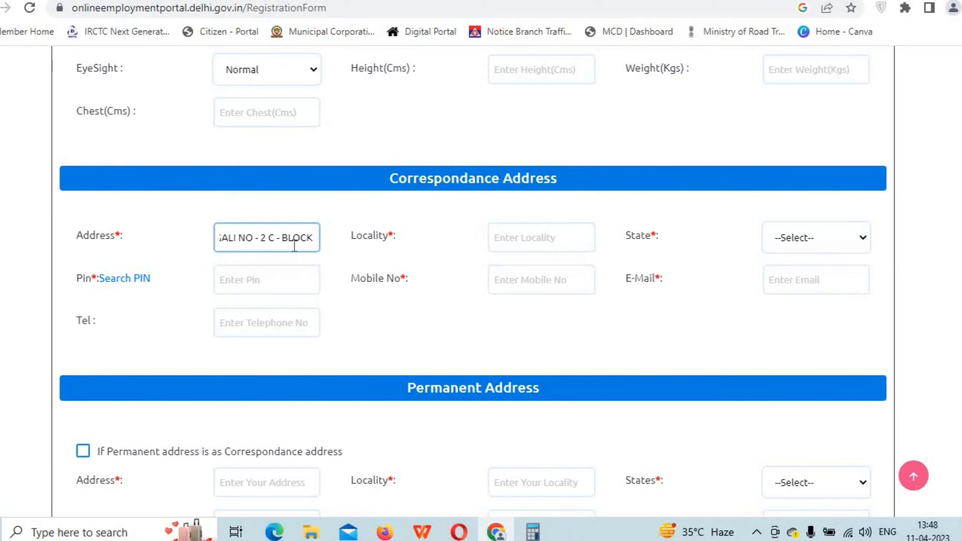
Step: Enter the candidate's street address and locality in the Correspondance Address
{"action": "key", "text": "Tab"}
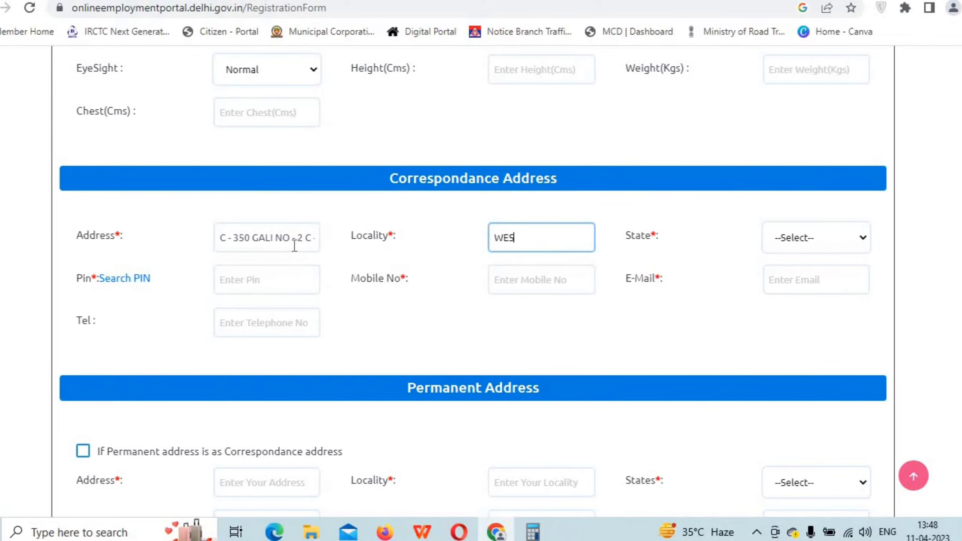
{"action": "key", "text": "Tab"}
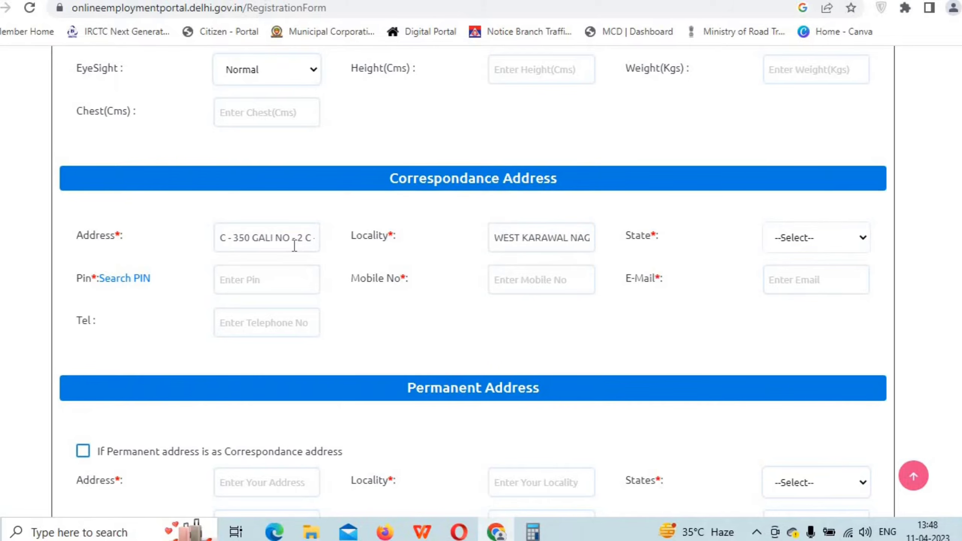
Step: Choose Delhi as the state and enter the PIN code and mobile number
{"action": "left_click", "coordinate": [806, 242]}
{"action": "left_click", "coordinate": [799, 274]}
{"action": "left_click", "coordinate": [262, 285]}
{"action": "type", "text": "110"}
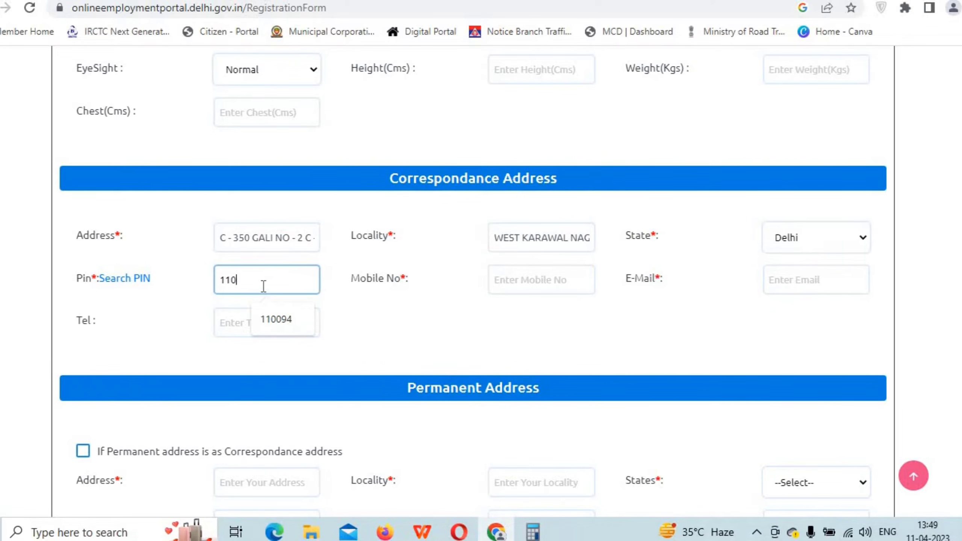
{"action": "type", "text": "094"}
{"action": "key", "text": "Tab"}
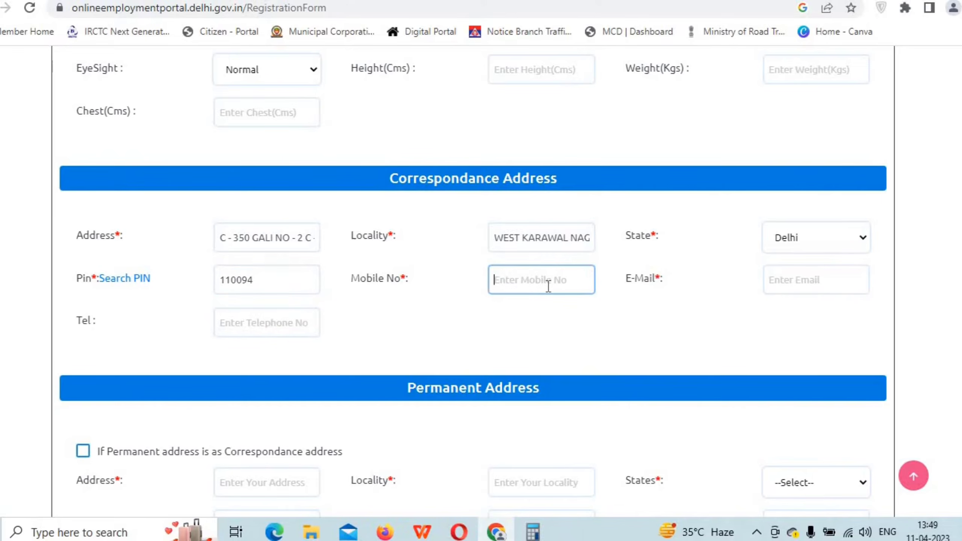
{"action": "left_click", "coordinate": [548, 286]}
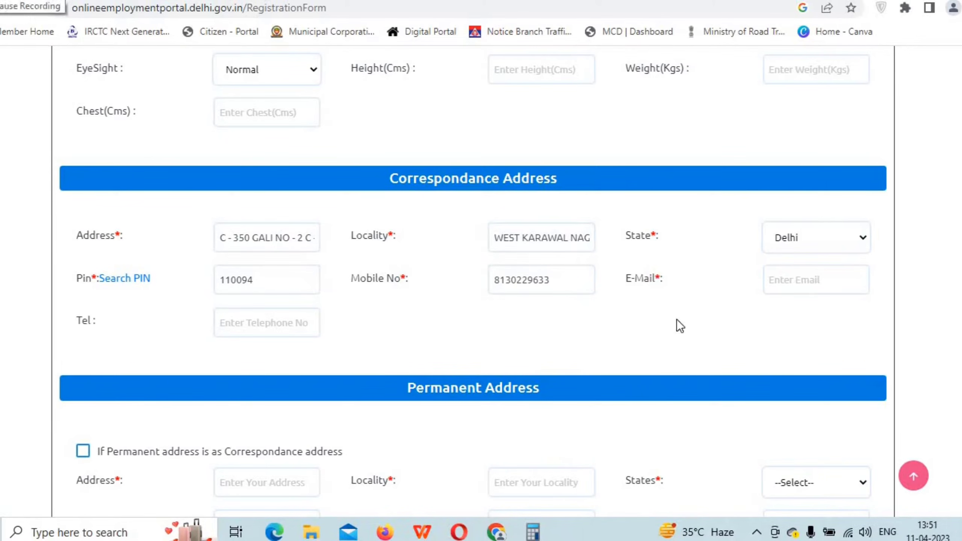
Step: Type the candidate's e-mail address into the E-Mail field, correcting an initial mistype
{"action": "left_click", "coordinate": [821, 280]}
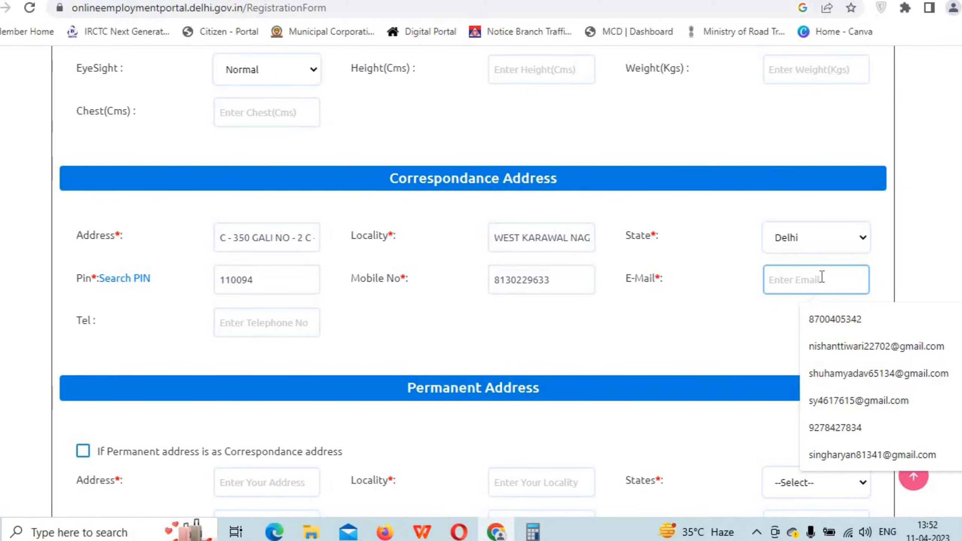
{"action": "type", "text": "DP"}
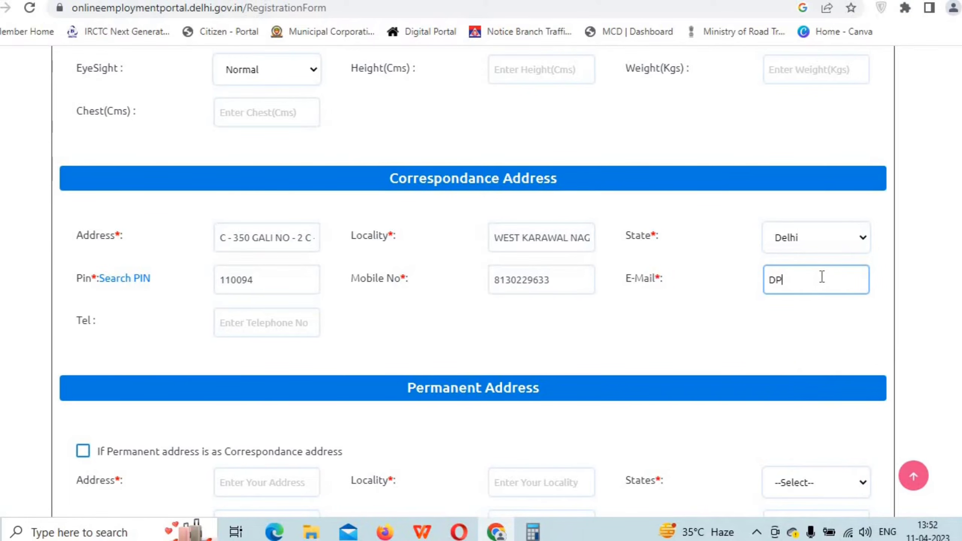
{"action": "key", "text": "BackSpace"}
{"action": "key", "text": "BackSpace"}
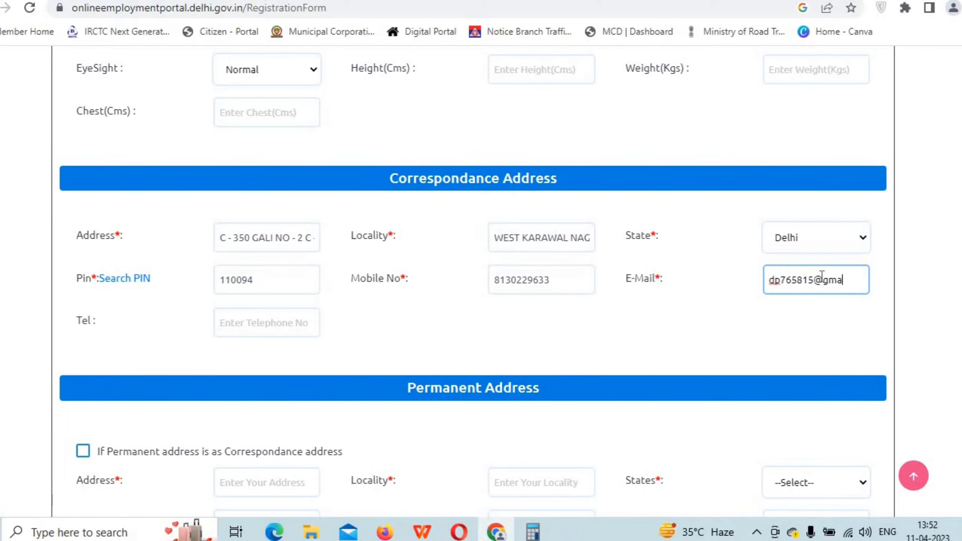
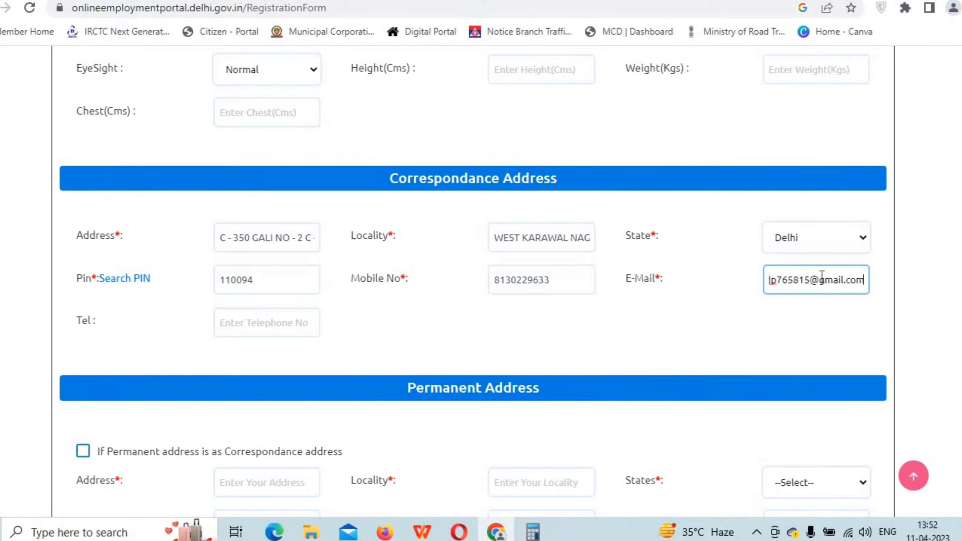
Step: Copy the correspondence address into the permanent address and set its City to DELHI in capitals
{"action": "left_click", "coordinate": [856, 343]}
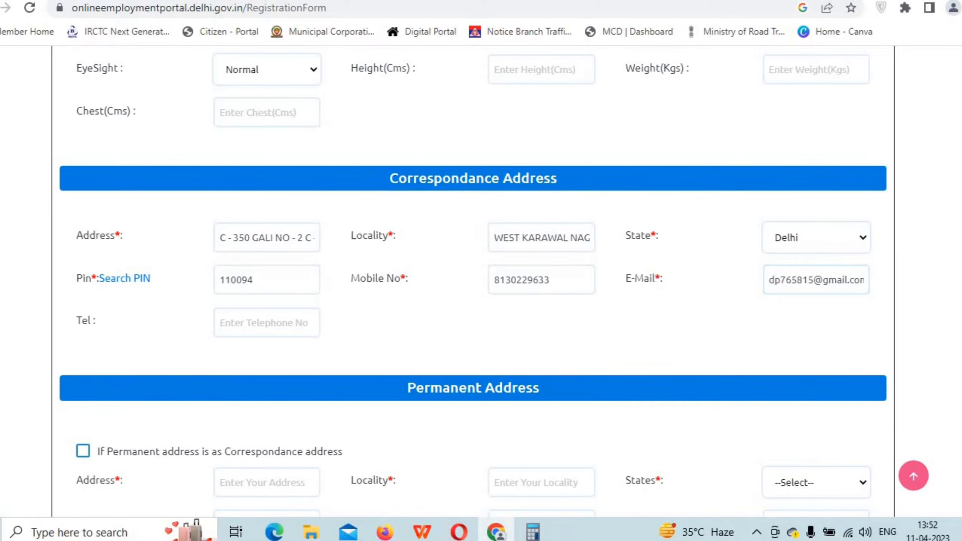
{"action": "scroll", "coordinate": [218, 351], "scroll_direction": "down", "scroll_amount": 5}
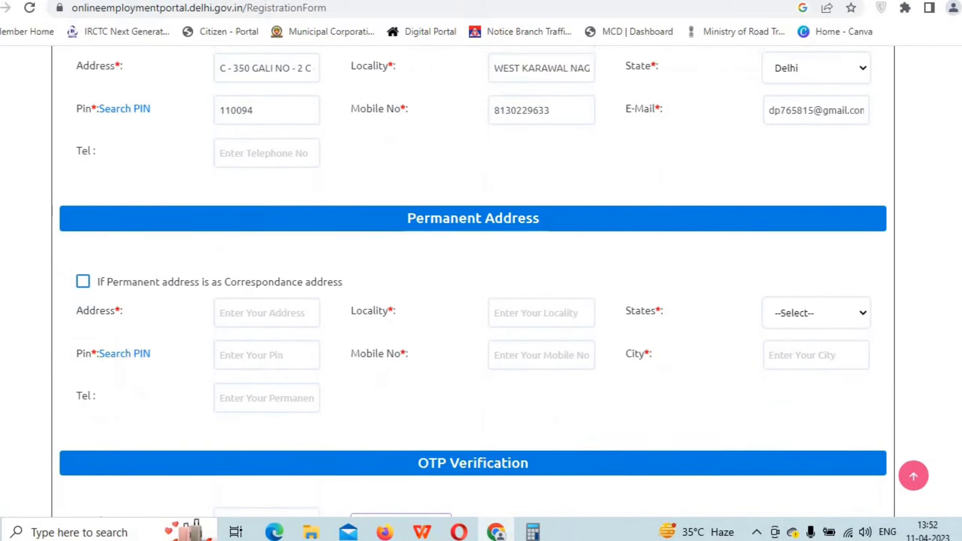
{"action": "left_click", "coordinate": [83, 272]}
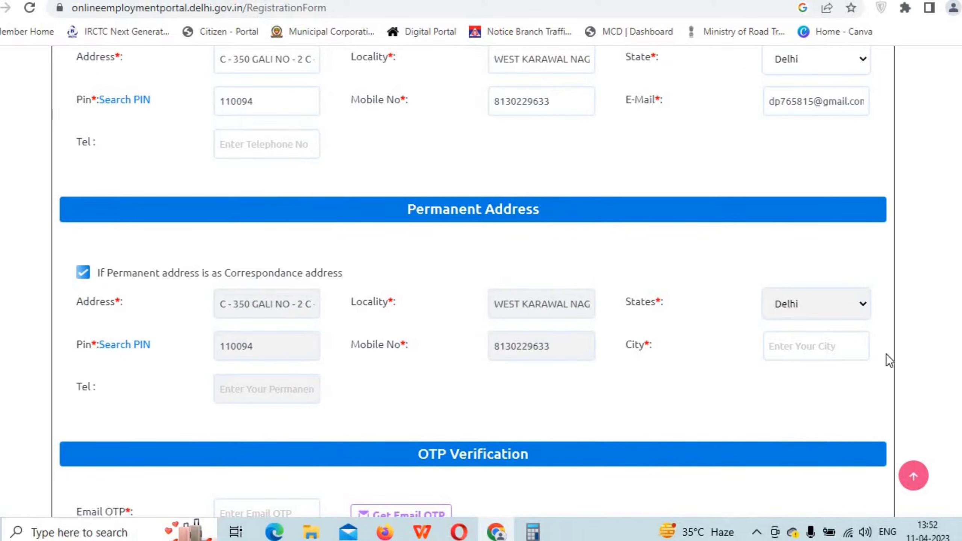
{"action": "left_click", "coordinate": [783, 347]}
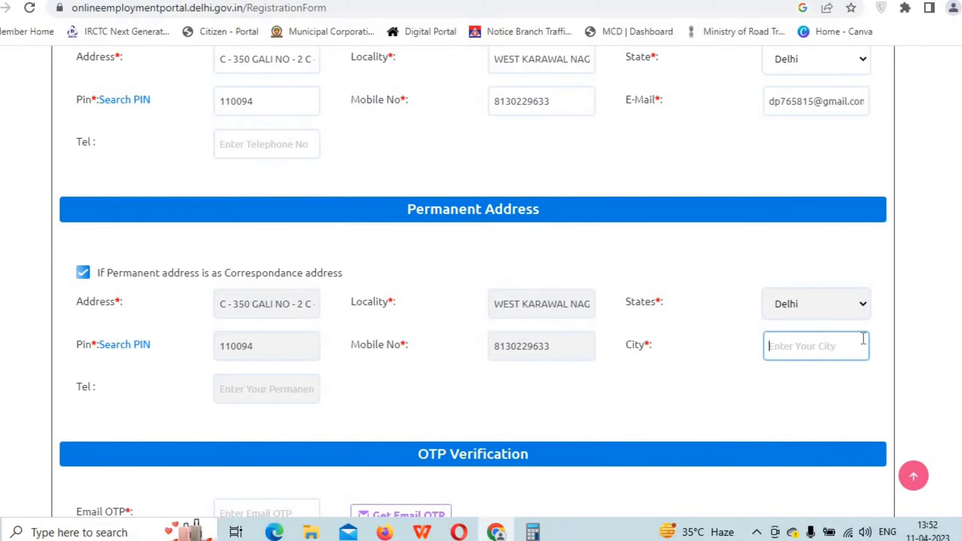
{"action": "type", "text": "delhi"}
{"action": "key", "text": "BackSpace"}
{"action": "key", "text": "BackSpace"}
{"action": "key", "text": "BackSpace"}
{"action": "key", "text": "BackSpace"}
{"action": "key", "text": "BackSpace"}
{"action": "type", "text": "DELHI"}
{"action": "left_click", "coordinate": [875, 377]}
{"action": "scroll", "coordinate": [474, 282], "scroll_direction": "down", "scroll_amount": 3}
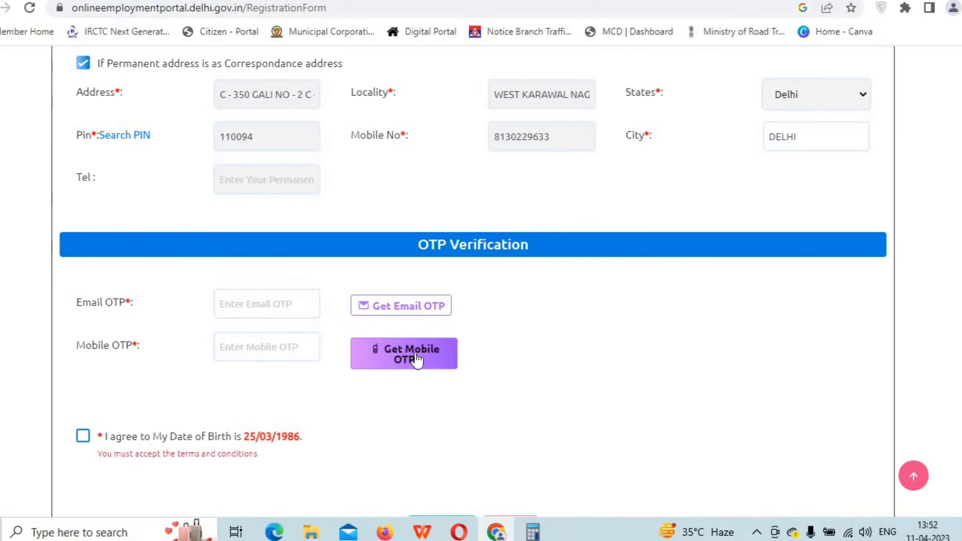
Step: Send a one-time code to the entered e-mail and accept both confirmation prompts
{"action": "left_click", "coordinate": [395, 308]}
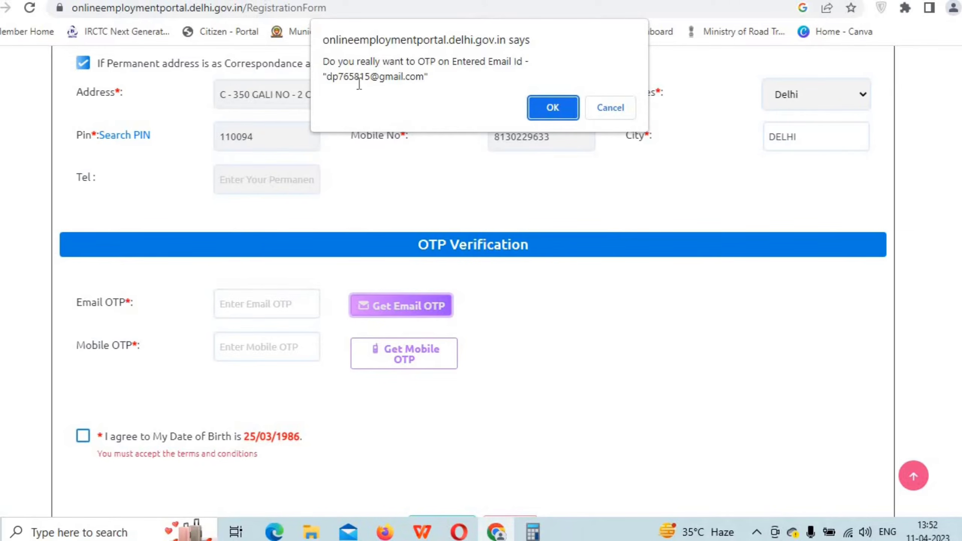
{"action": "left_click", "coordinate": [552, 107]}
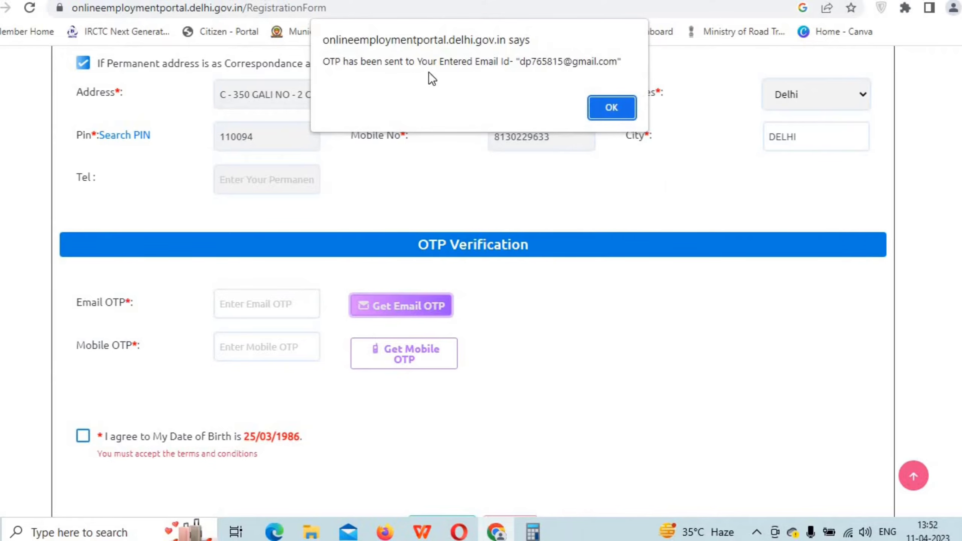
{"action": "left_click", "coordinate": [611, 108]}
{"action": "left_click", "coordinate": [266, 306]}
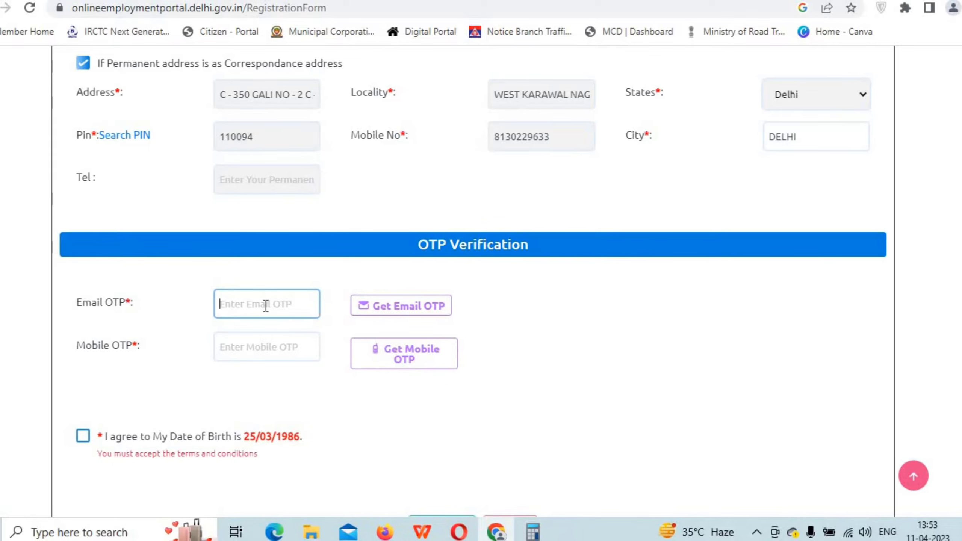
Step: Enter the e-mailed code, then request the e-mail code again and dismiss the alerts
{"action": "left_click", "coordinate": [398, 311]}
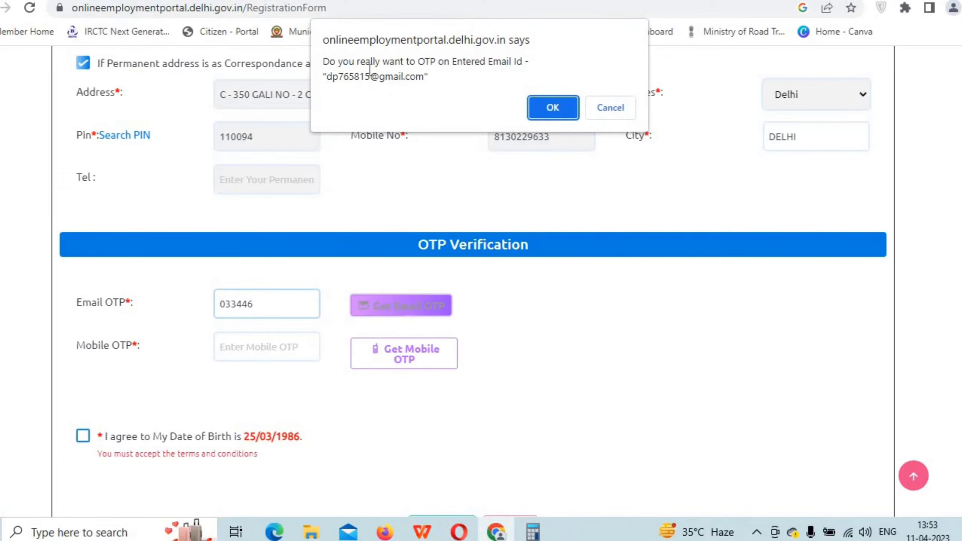
{"action": "left_click", "coordinate": [546, 108]}
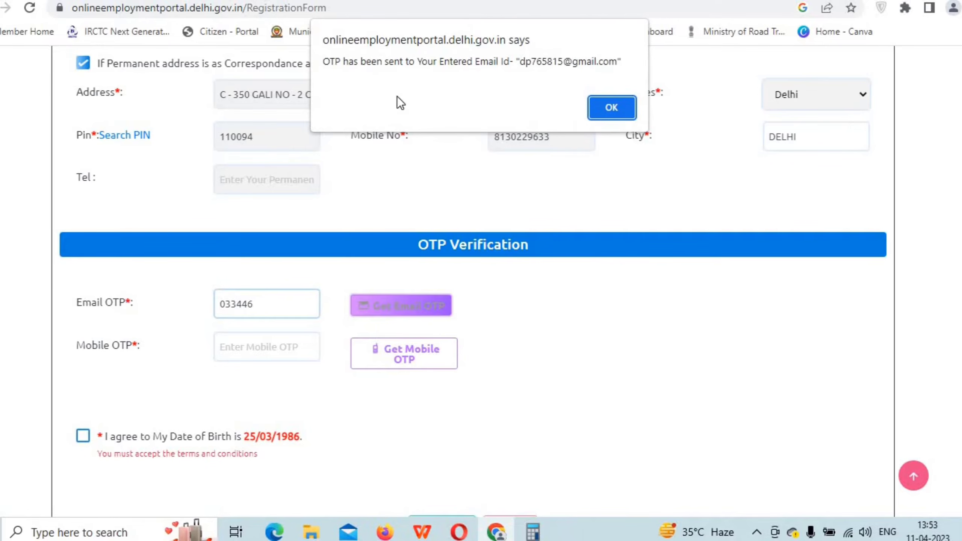
{"action": "left_click", "coordinate": [611, 108]}
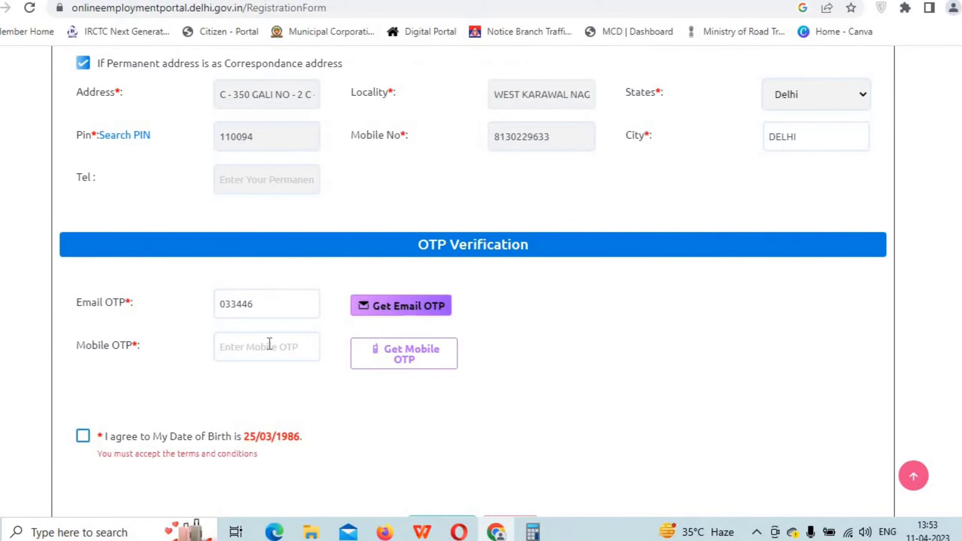
{"action": "left_click", "coordinate": [254, 347]}
Step: Request a one-time code on the mobile number and accept the prompts
{"action": "left_click", "coordinate": [406, 359]}
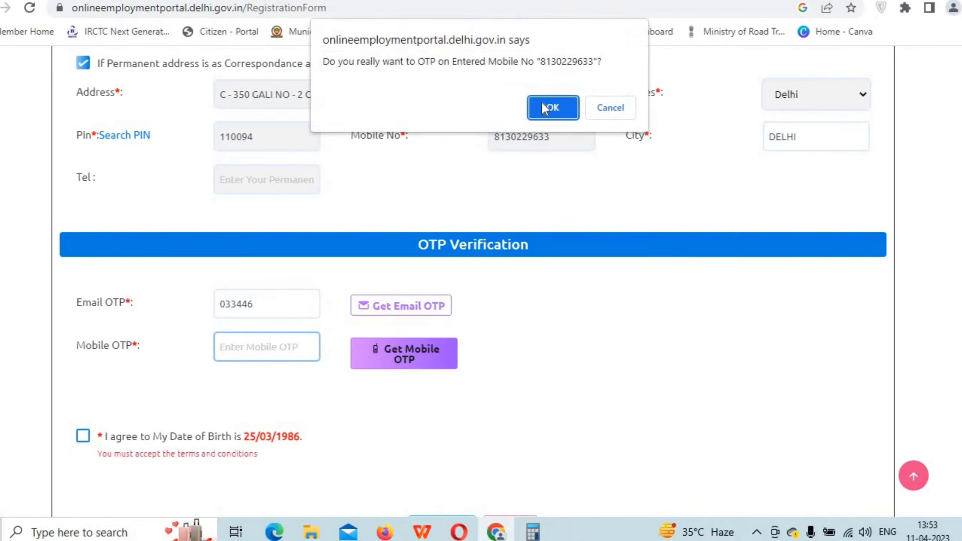
{"action": "left_click", "coordinate": [547, 106]}
{"action": "left_click", "coordinate": [591, 99]}
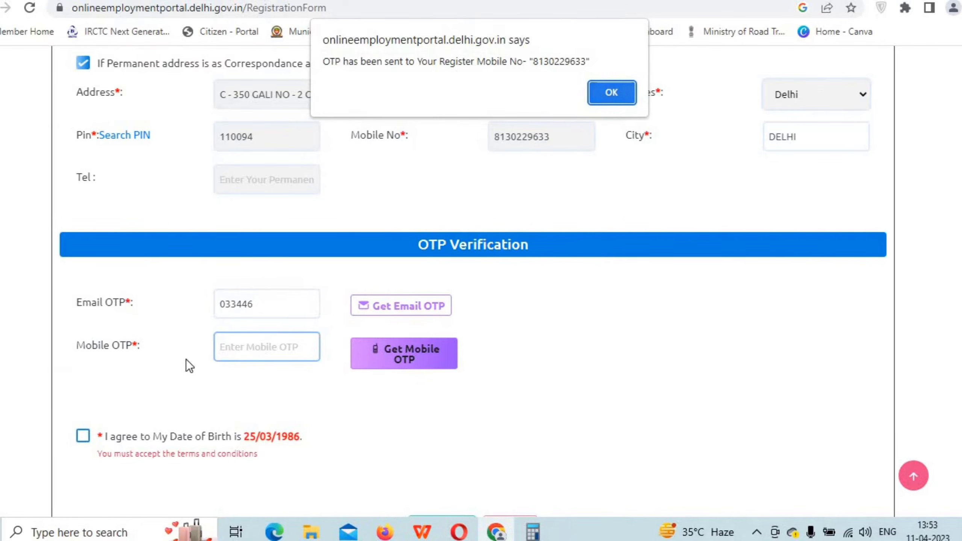
{"action": "left_click", "coordinate": [254, 346]}
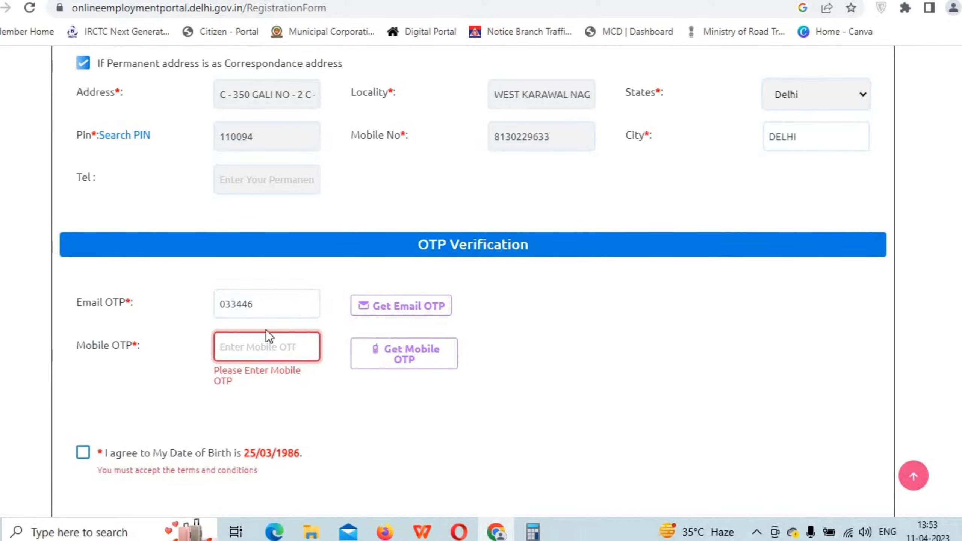
Step: Replace the Email OTP with the new code, enter the mobile code, and tick 'I agree'
{"action": "left_click_drag", "start_coordinate": [265, 304], "coordinate": [193, 307]}
{"action": "key", "text": "BackSpace"}
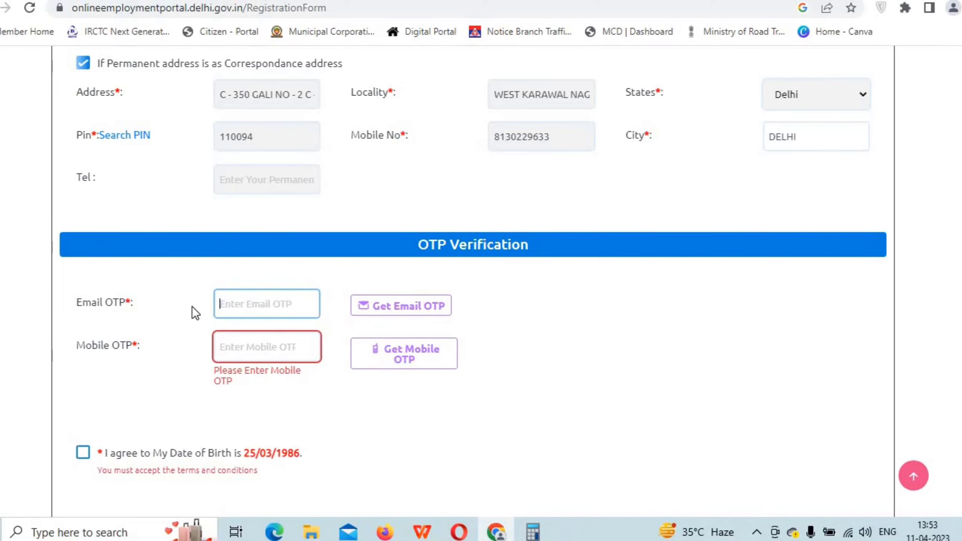
{"action": "left_click", "coordinate": [251, 351]}
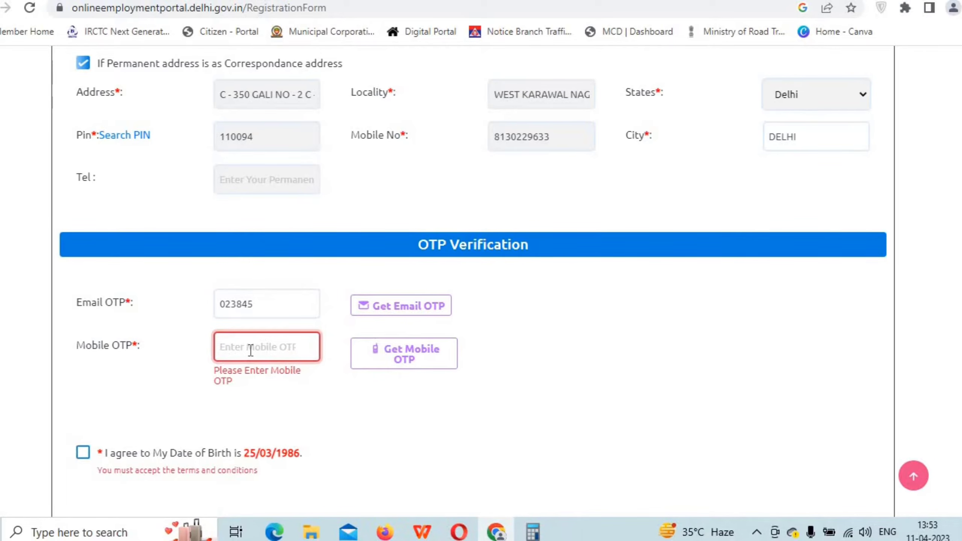
{"action": "left_click", "coordinate": [82, 454]}
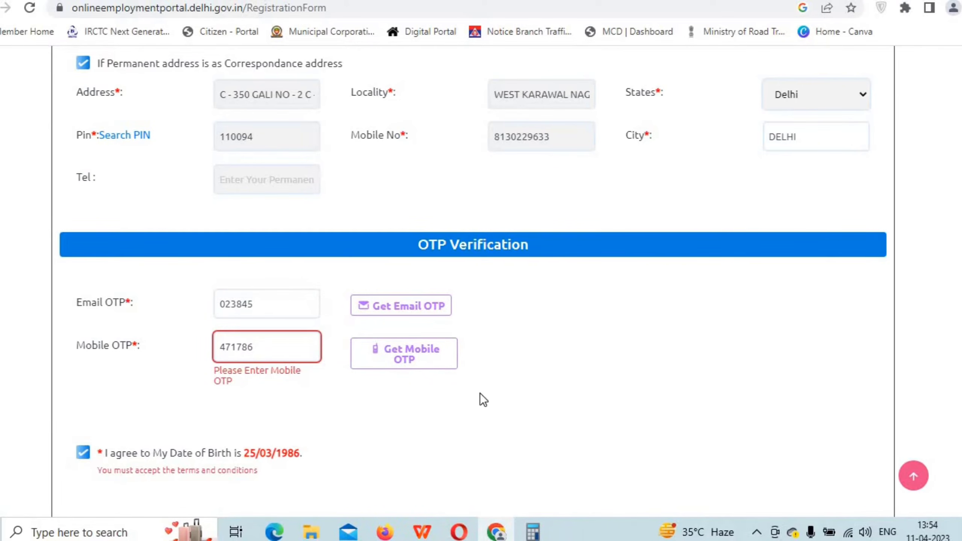
Step: Submit the registration form, declining the browser's offer to save the address
{"action": "scroll", "coordinate": [580, 372], "scroll_direction": "down", "scroll_amount": 2}
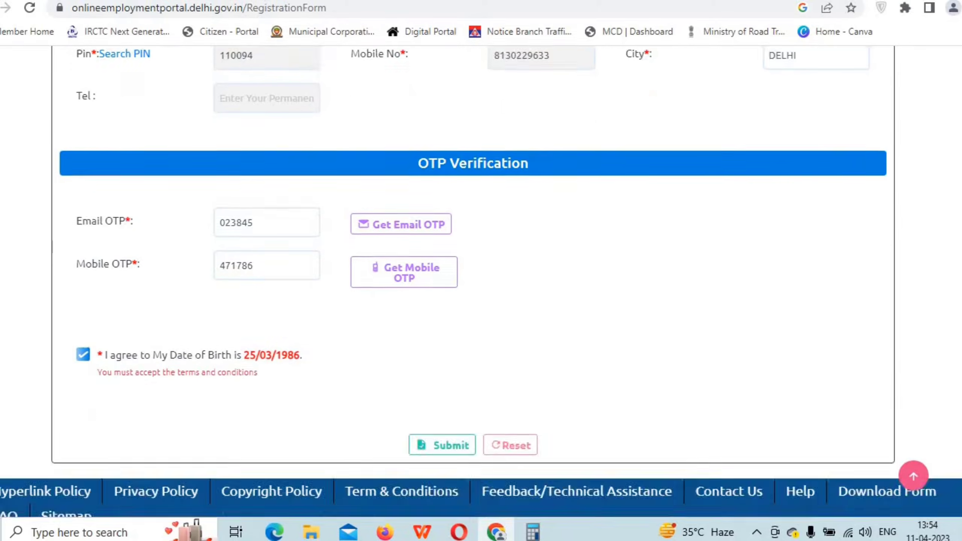
{"action": "scroll", "coordinate": [481, 281], "scroll_direction": "down", "scroll_amount": 2}
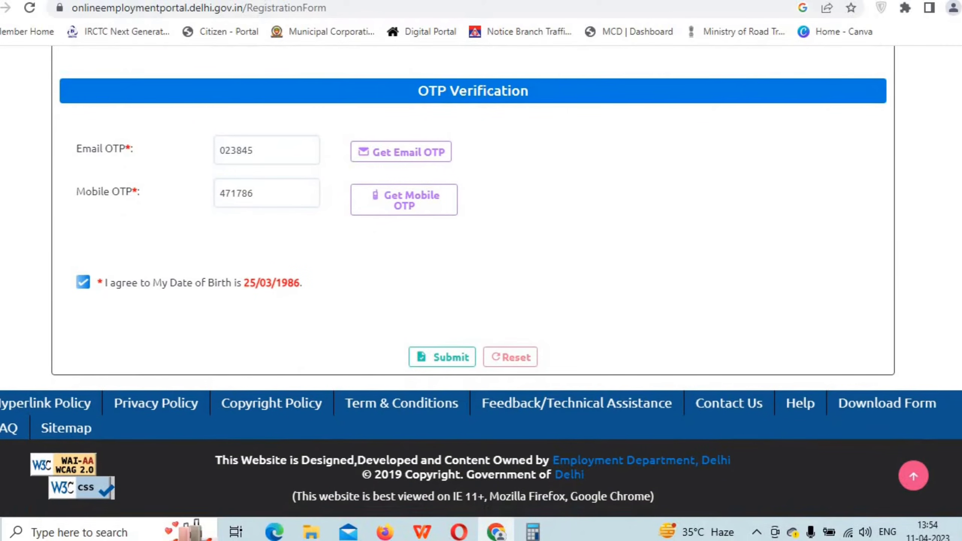
{"action": "scroll", "coordinate": [481, 281], "scroll_direction": "up", "scroll_amount": 12}
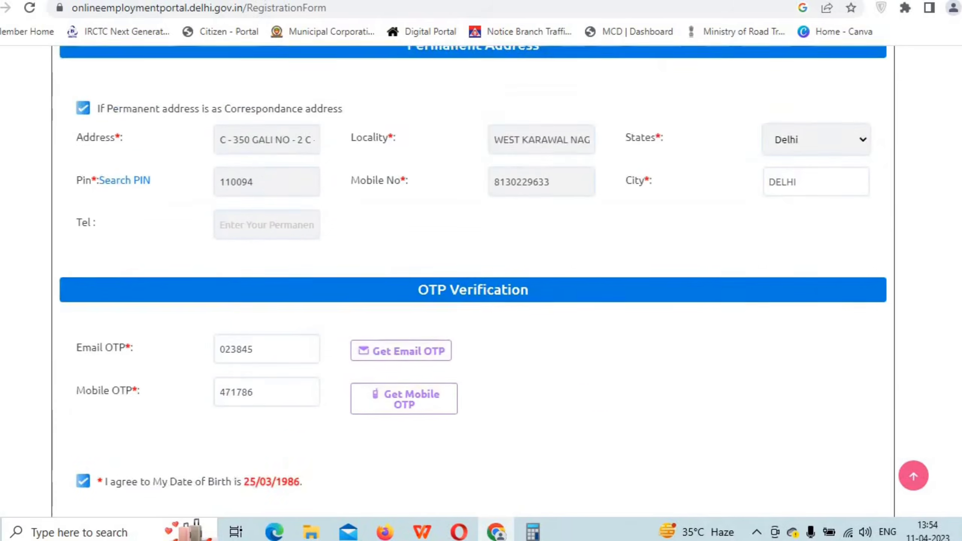
{"action": "scroll", "coordinate": [481, 282], "scroll_direction": "up", "scroll_amount": 4}
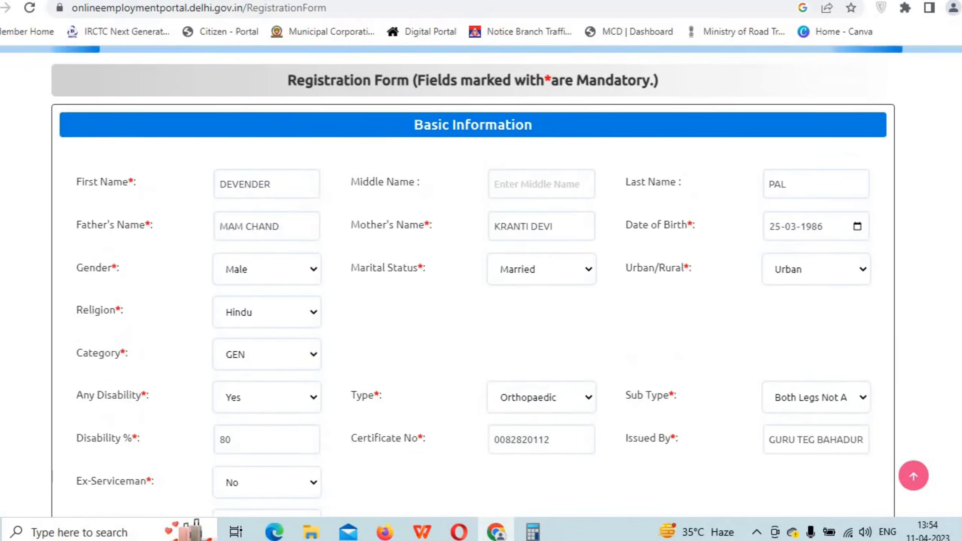
{"action": "scroll", "coordinate": [481, 281], "scroll_direction": "down", "scroll_amount": 9}
{"action": "scroll", "coordinate": [784, 393], "scroll_direction": "down", "scroll_amount": 5}
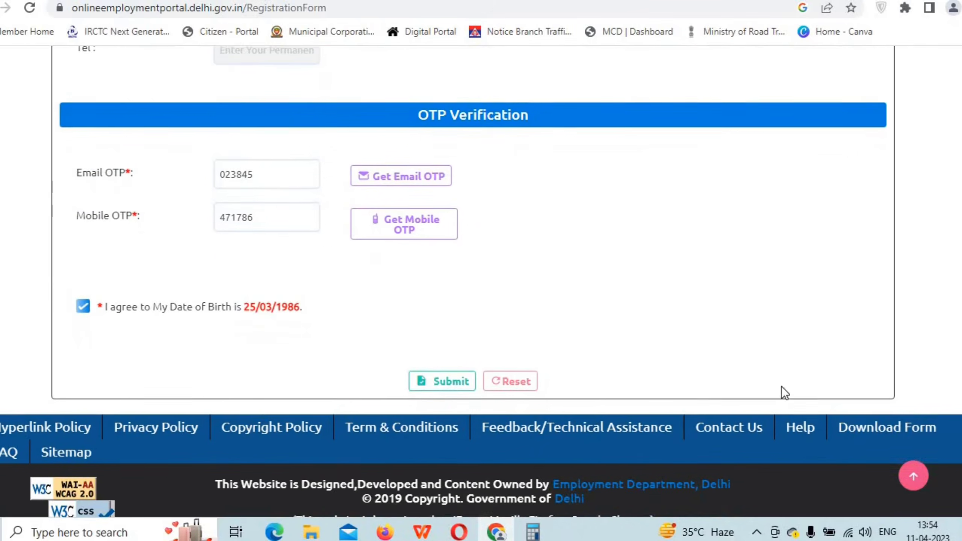
{"action": "left_click", "coordinate": [442, 376]}
{"action": "left_click", "coordinate": [819, 285]}
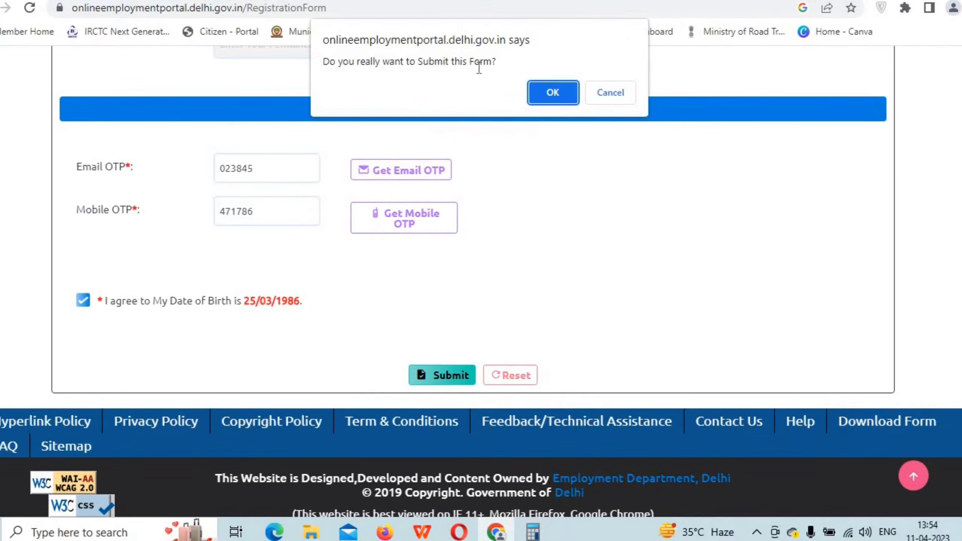
{"action": "left_click", "coordinate": [553, 92]}
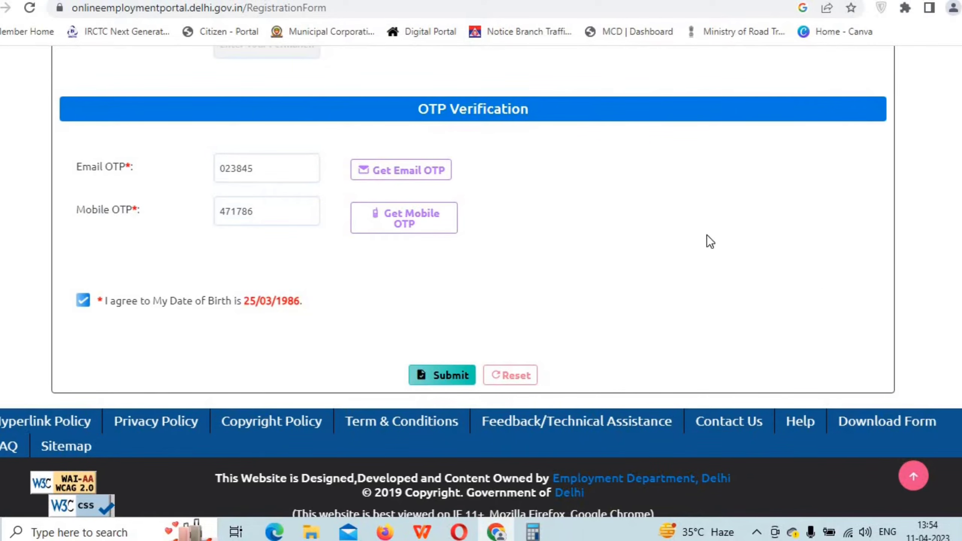
Step: Acknowledge the 'Invalid Email OTP' rejection message
{"action": "scroll", "coordinate": [958, 405], "scroll_direction": "up", "scroll_amount": 3}
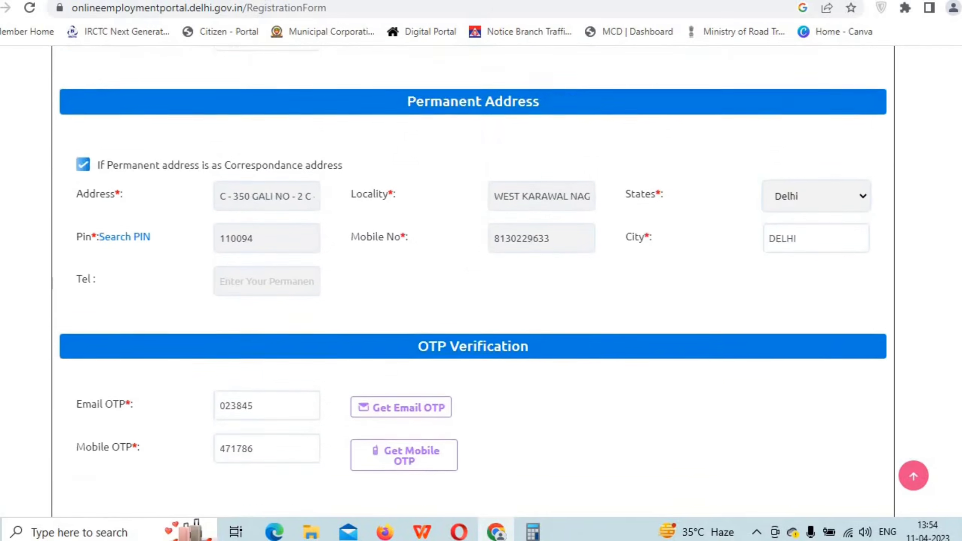
{"action": "scroll", "coordinate": [472, 280], "scroll_direction": "up", "scroll_amount": 15}
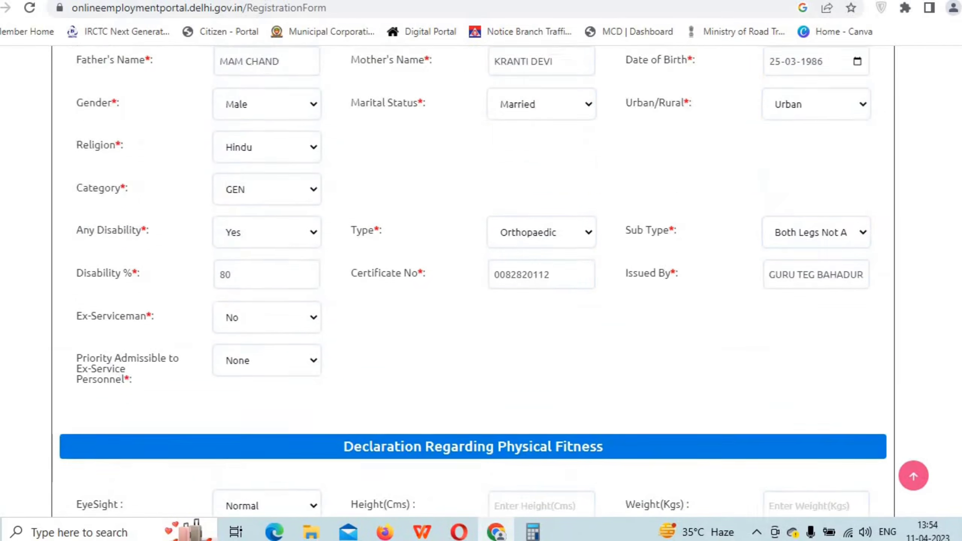
{"action": "scroll", "coordinate": [481, 281], "scroll_direction": "up", "scroll_amount": 5}
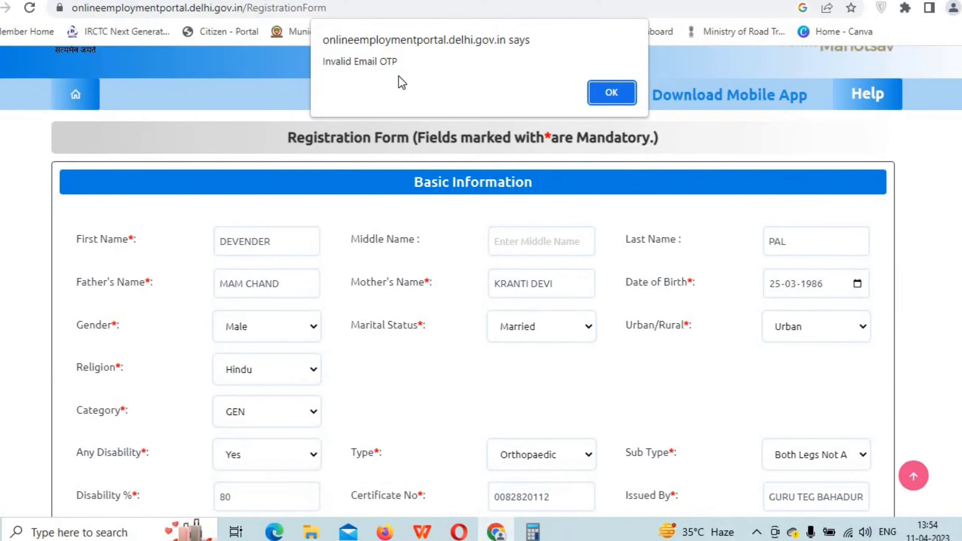
{"action": "left_click", "coordinate": [612, 93]}
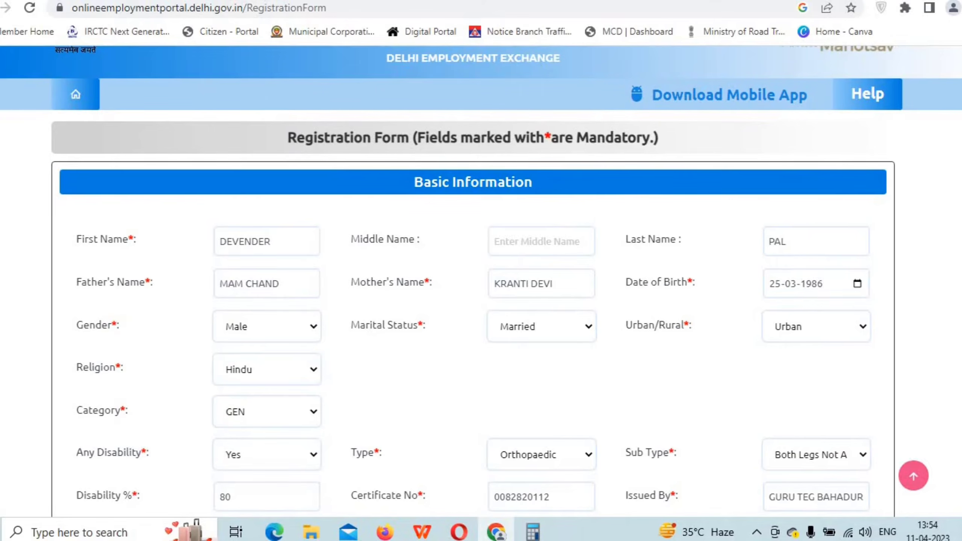
{"action": "scroll", "coordinate": [473, 280], "scroll_direction": "down", "scroll_amount": 15}
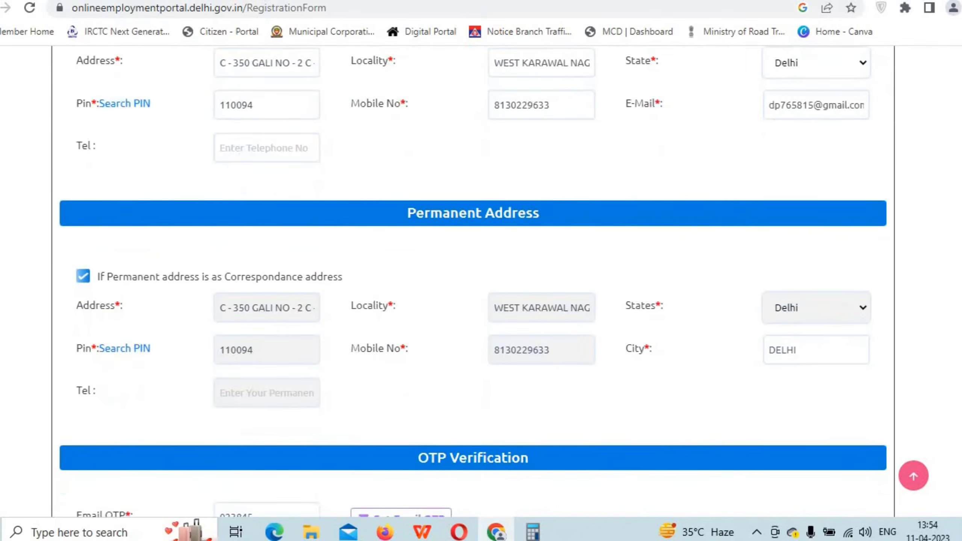
{"action": "scroll", "coordinate": [473, 281], "scroll_direction": "down", "scroll_amount": 6}
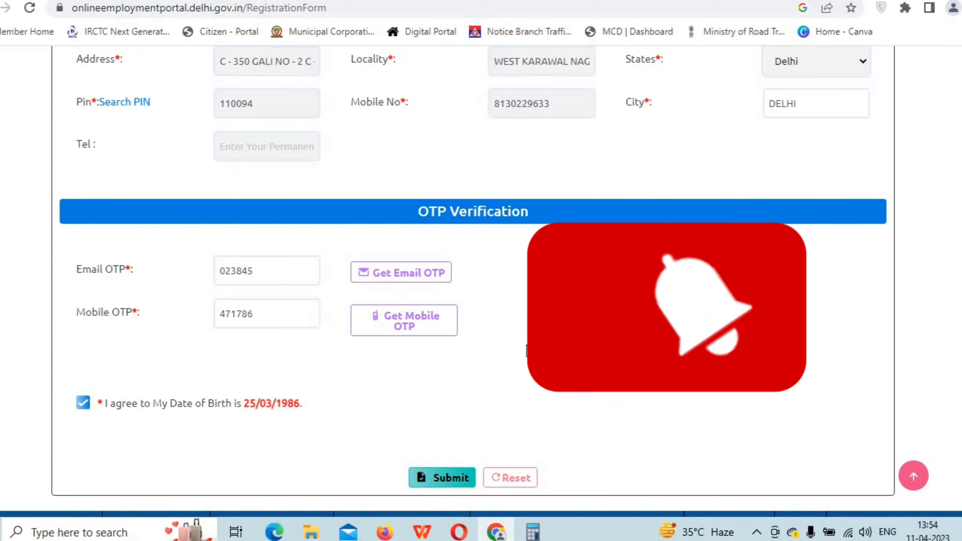
Step: Put the earlier e-mailed code back in Email OTP and resubmit the registration form
{"action": "left_click", "coordinate": [195, 272]}
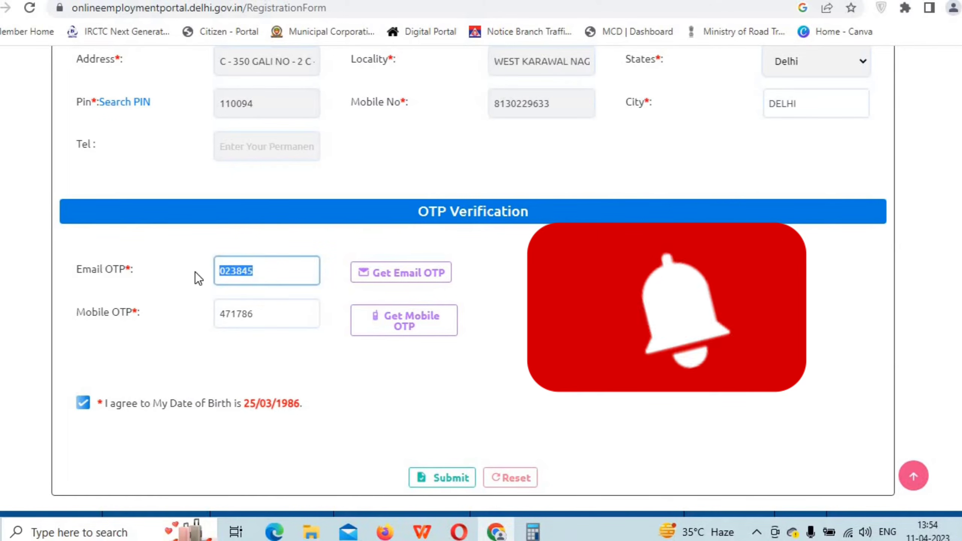
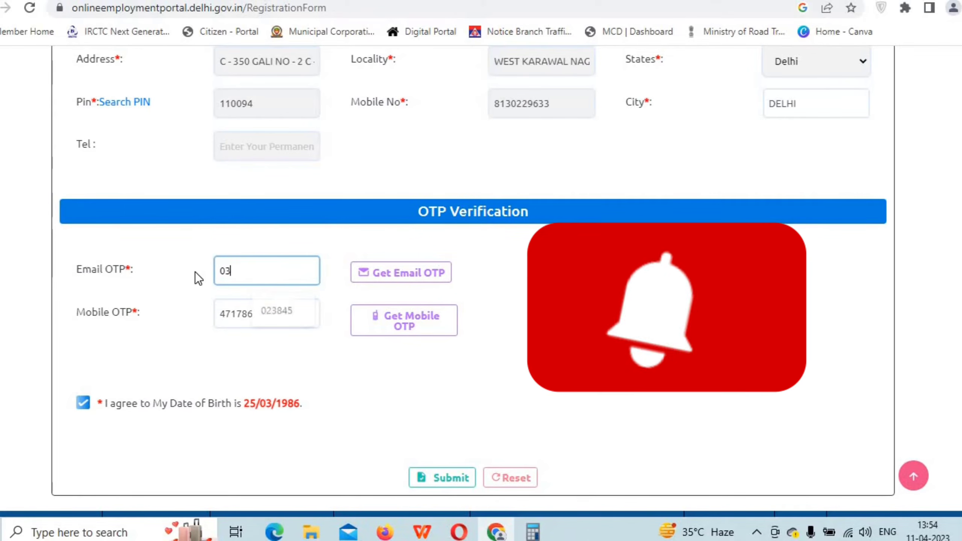
{"action": "left_click", "coordinate": [449, 479]}
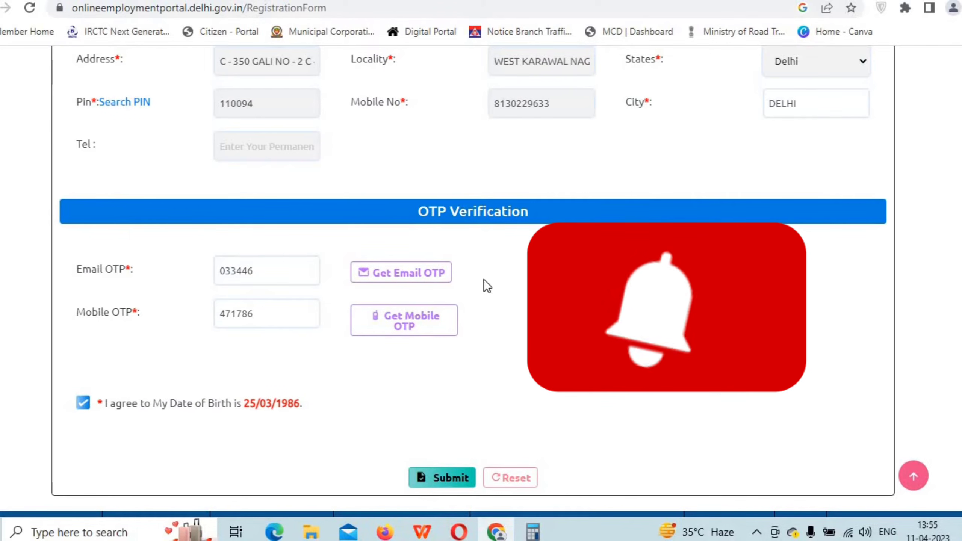
{"action": "left_click", "coordinate": [540, 93]}
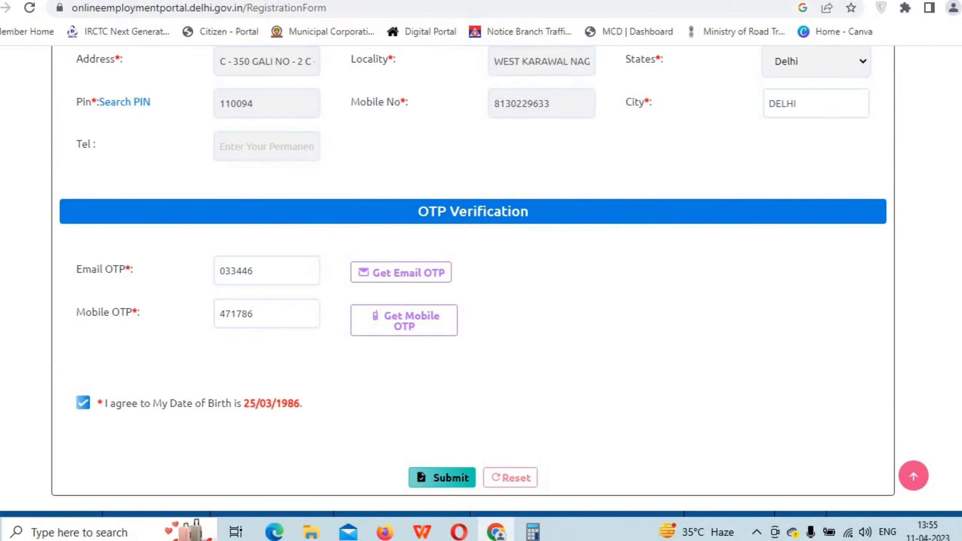
Step: Accept the 'Successfully Registered' alert so the portal returns to its home page
{"action": "scroll", "coordinate": [473, 282], "scroll_direction": "up", "scroll_amount": 9}
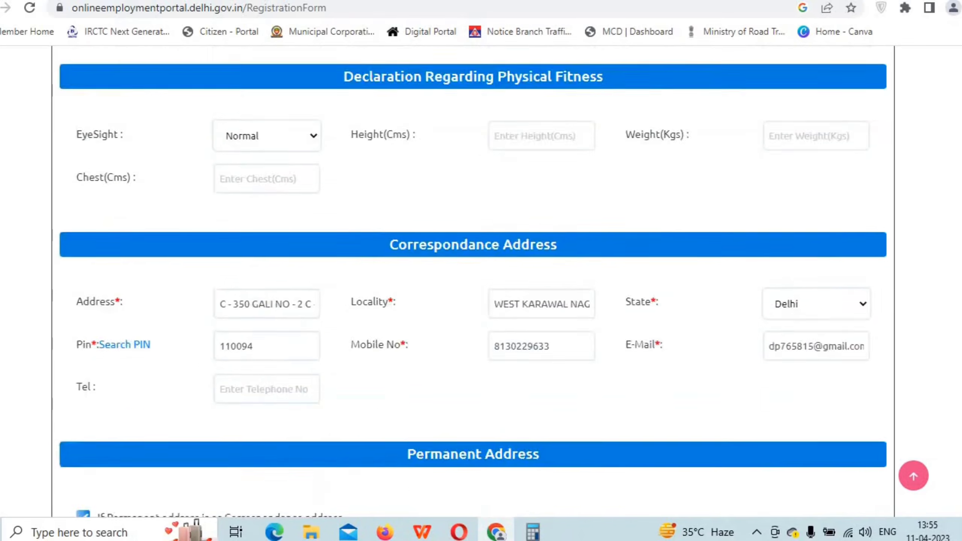
{"action": "scroll", "coordinate": [454, 320], "scroll_direction": "up", "scroll_amount": 6}
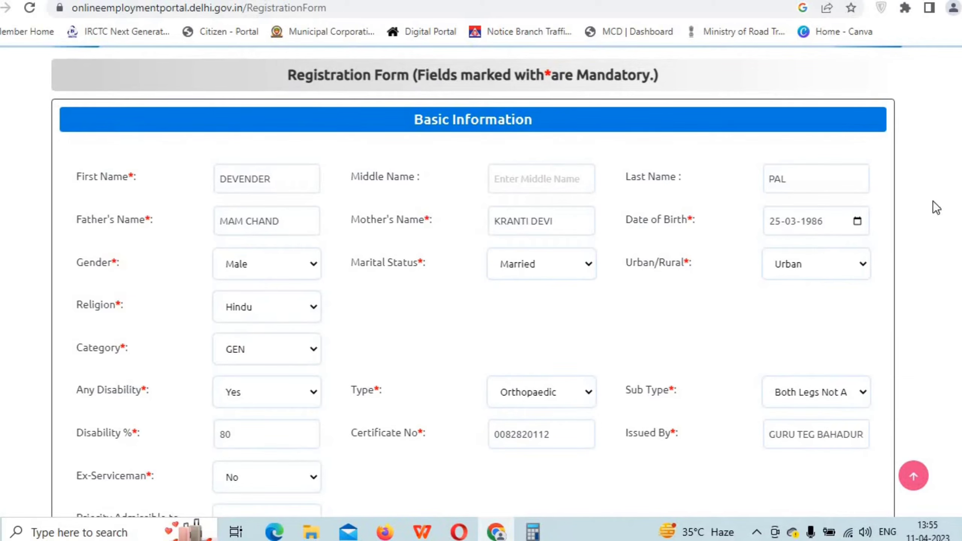
{"action": "scroll", "coordinate": [473, 282], "scroll_direction": "down", "scroll_amount": 8}
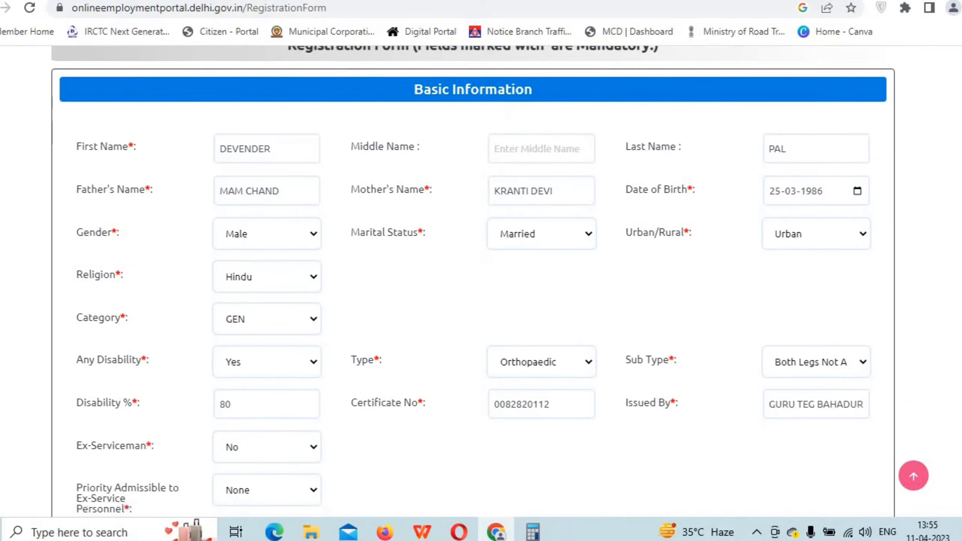
{"action": "scroll", "coordinate": [473, 281], "scroll_direction": "down", "scroll_amount": 15}
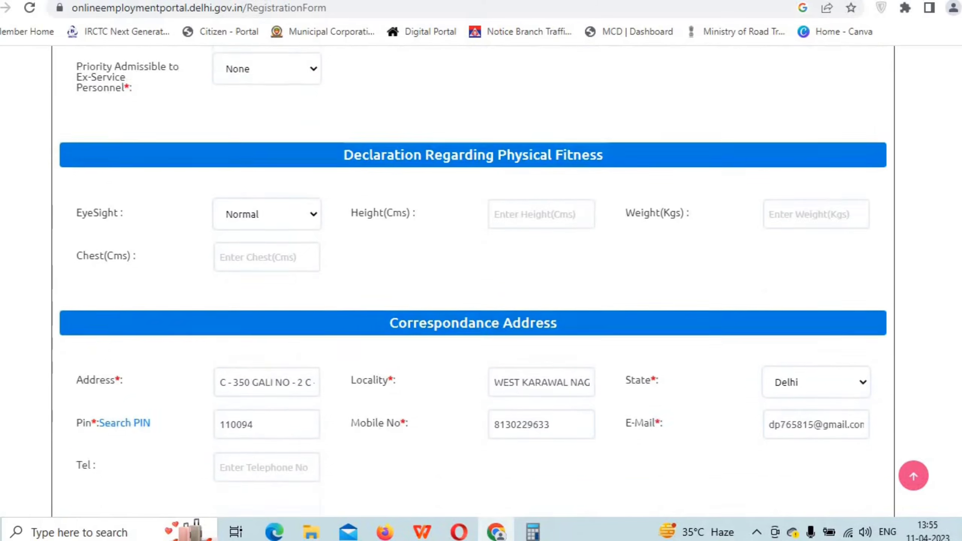
{"action": "scroll", "coordinate": [473, 282], "scroll_direction": "down", "scroll_amount": 4}
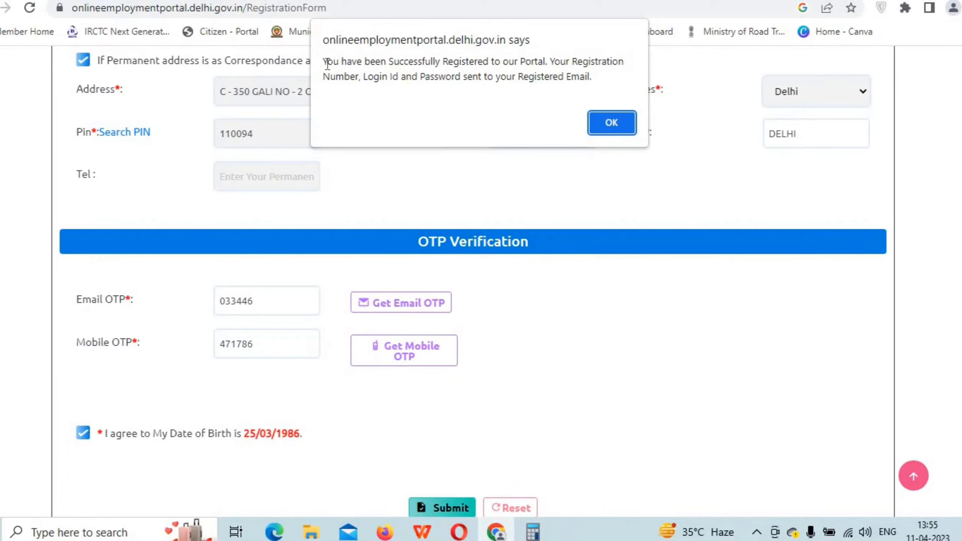
{"action": "left_click_drag", "start_coordinate": [323, 62], "coordinate": [597, 80]}
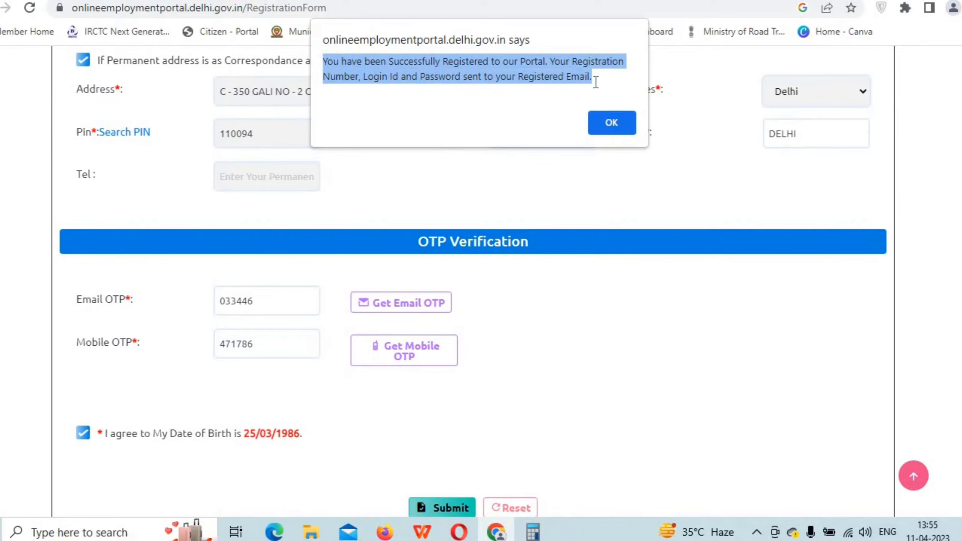
{"action": "left_click", "coordinate": [611, 123]}
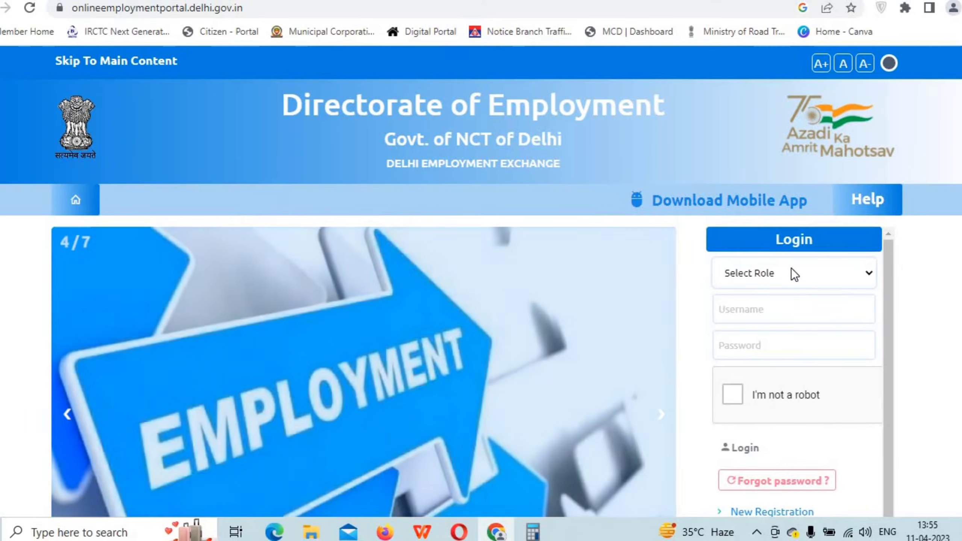
Step: Choose the Candidate login role and enter the account e-mail and password
{"action": "left_click", "coordinate": [790, 269]}
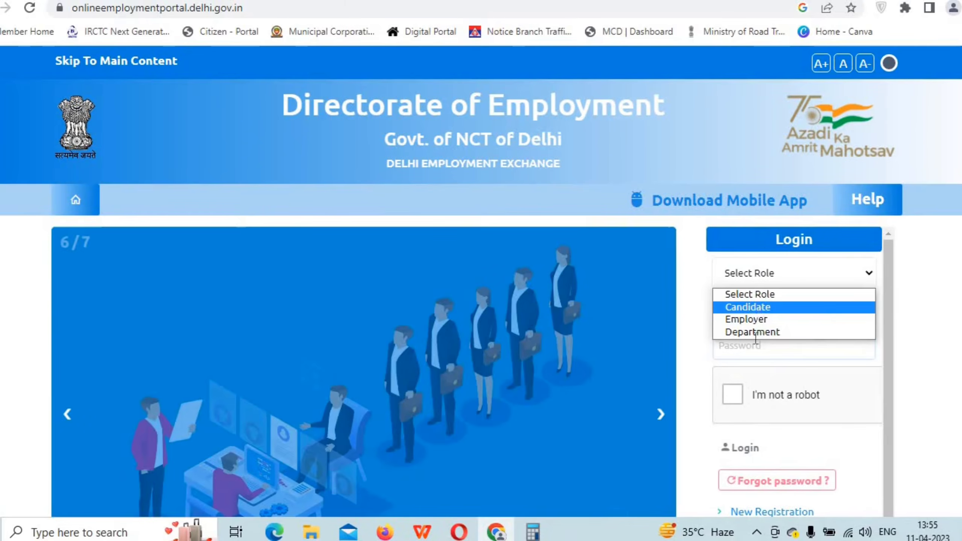
{"action": "left_click", "coordinate": [751, 308]}
{"action": "left_click", "coordinate": [773, 310]}
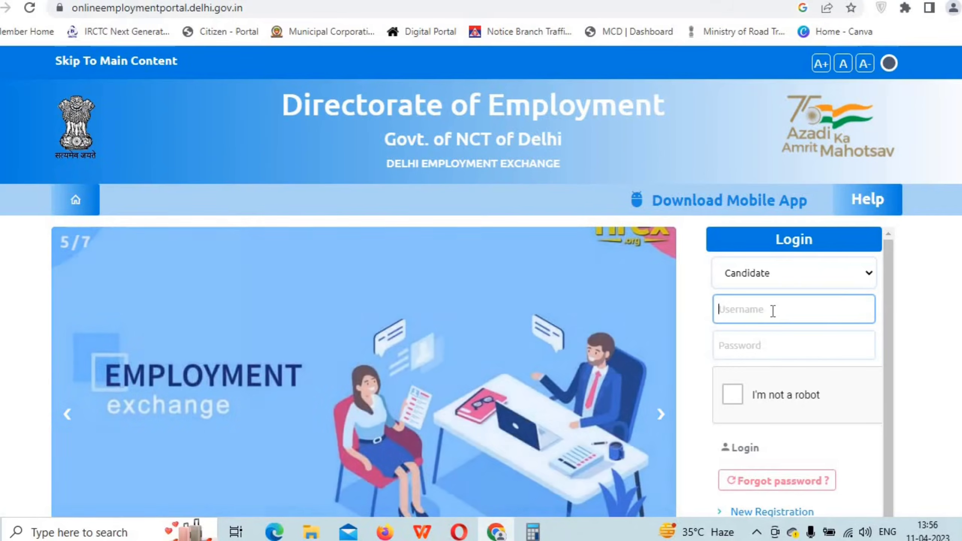
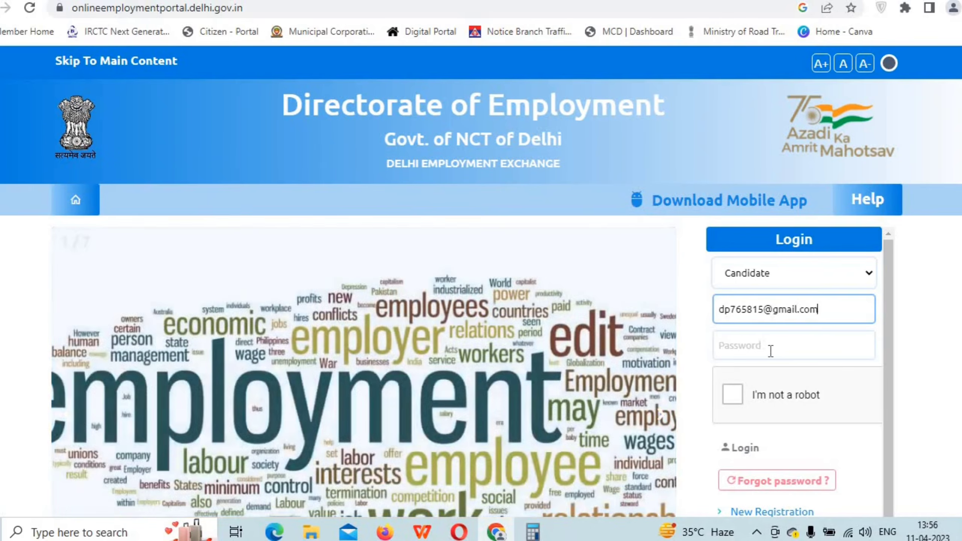
{"action": "left_click", "coordinate": [771, 351]}
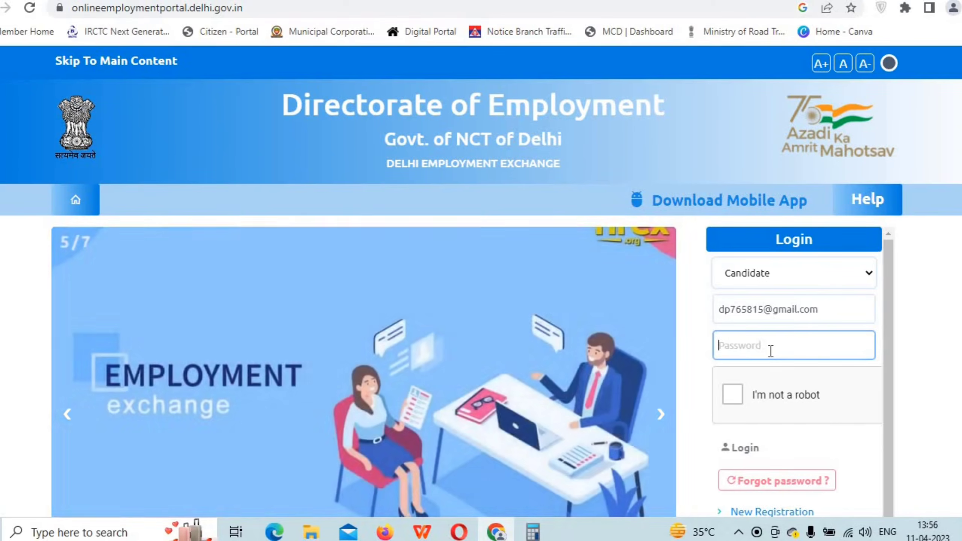
{"action": "type", "text": "••••••••"}
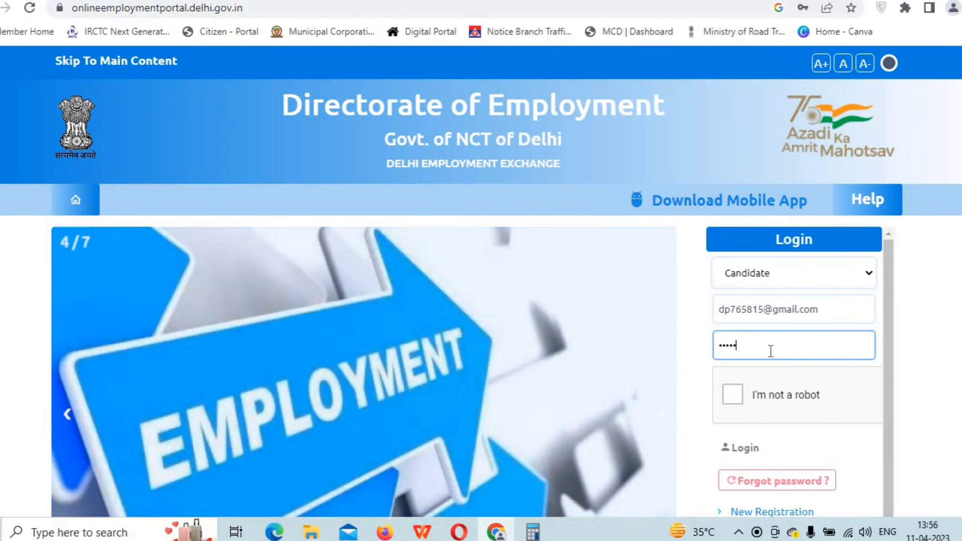
{"action": "type", "text": "•"}
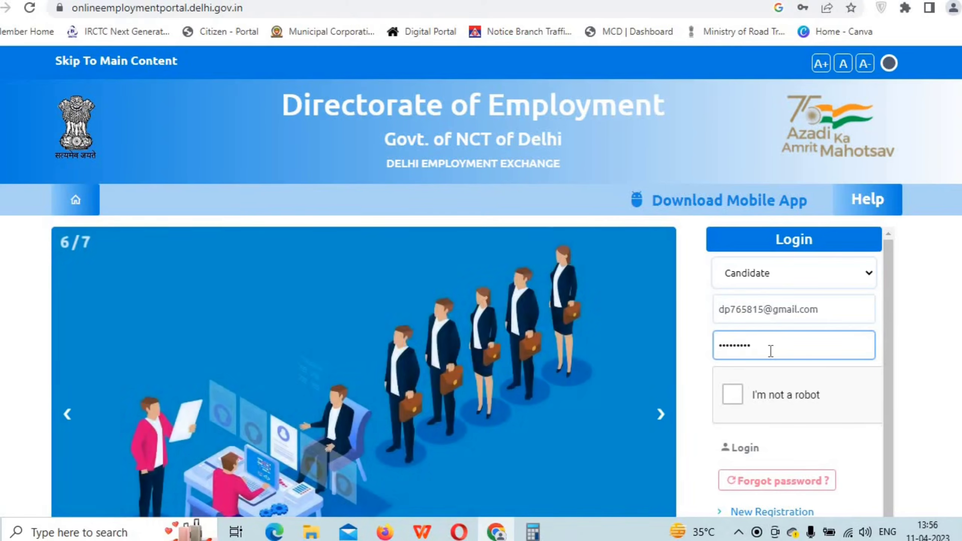
{"action": "type", "text": "••"}
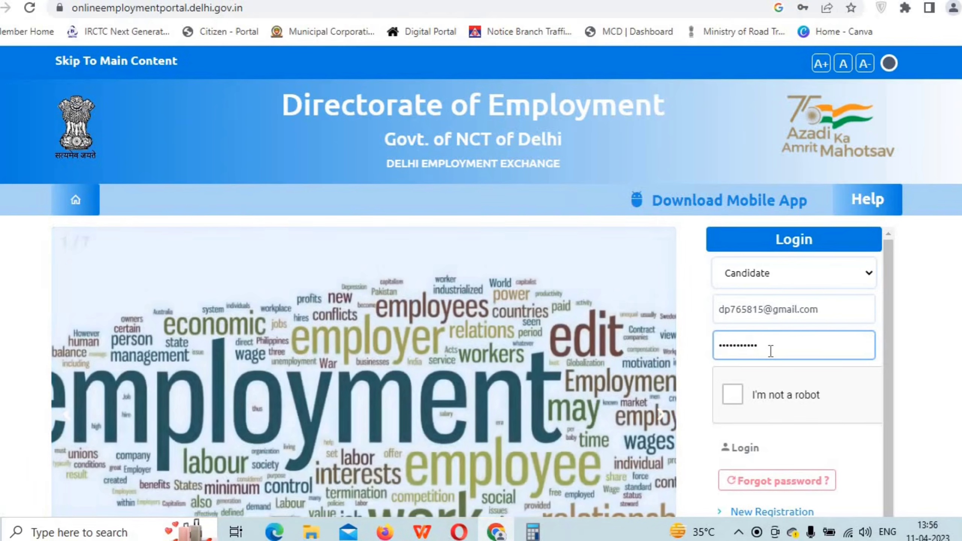
{"action": "type", "text": "••••"}
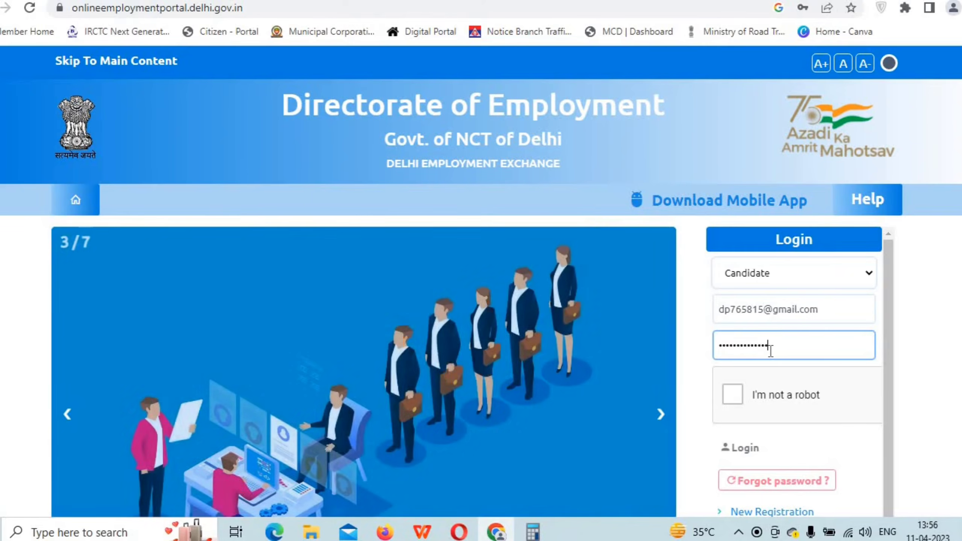
{"action": "type", "text": "•"}
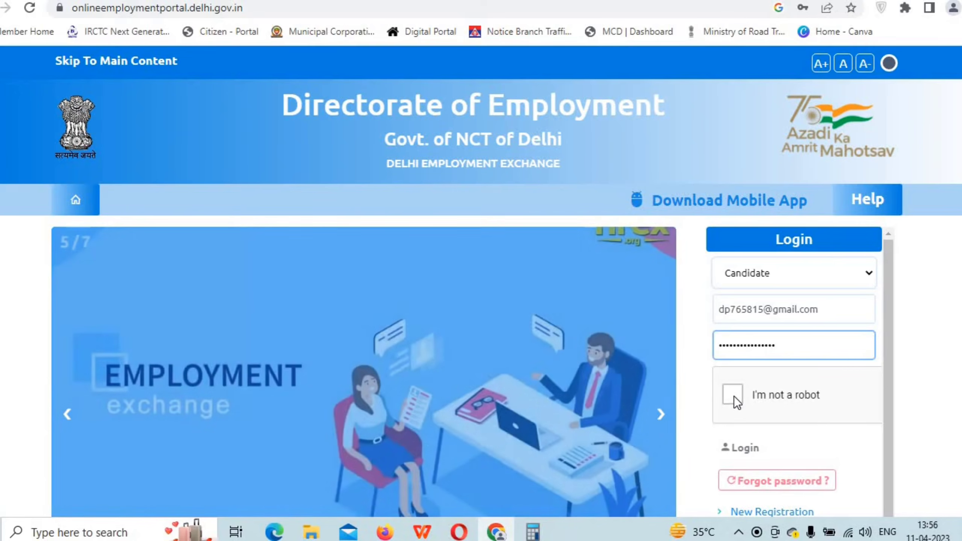
Step: Pass the 'I'm not a robot' check, log in, and dismiss the success message
{"action": "left_click", "coordinate": [734, 397]}
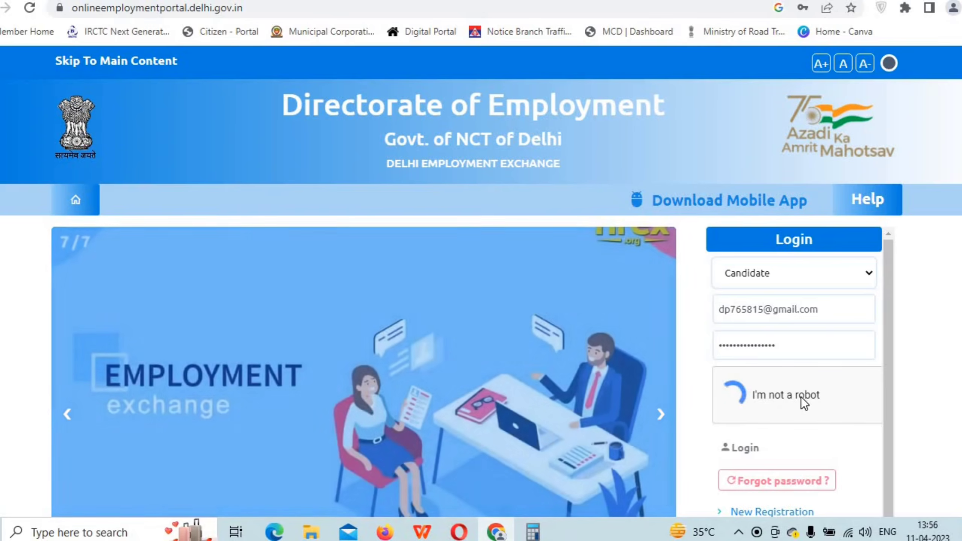
{"action": "scroll", "coordinate": [784, 406], "scroll_direction": "down", "scroll_amount": 1}
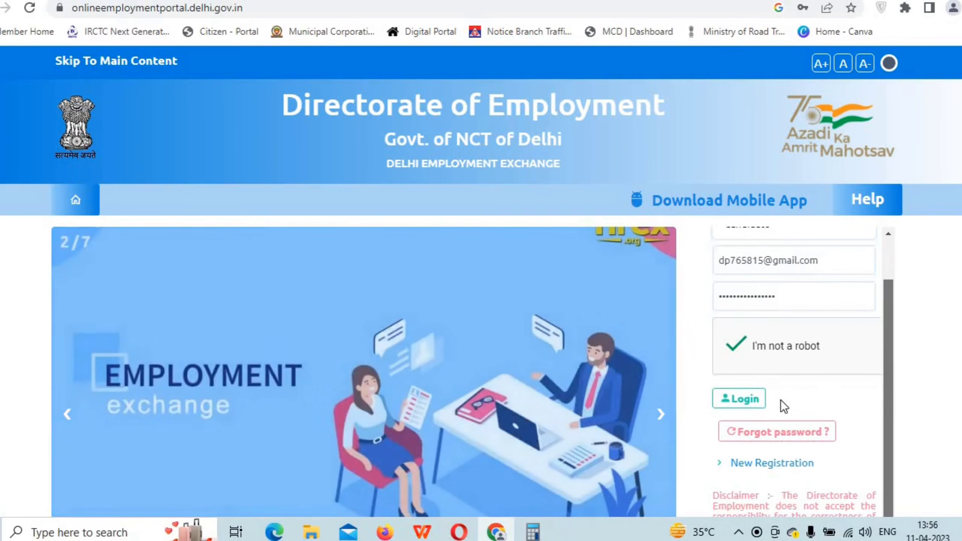
{"action": "left_click", "coordinate": [755, 400]}
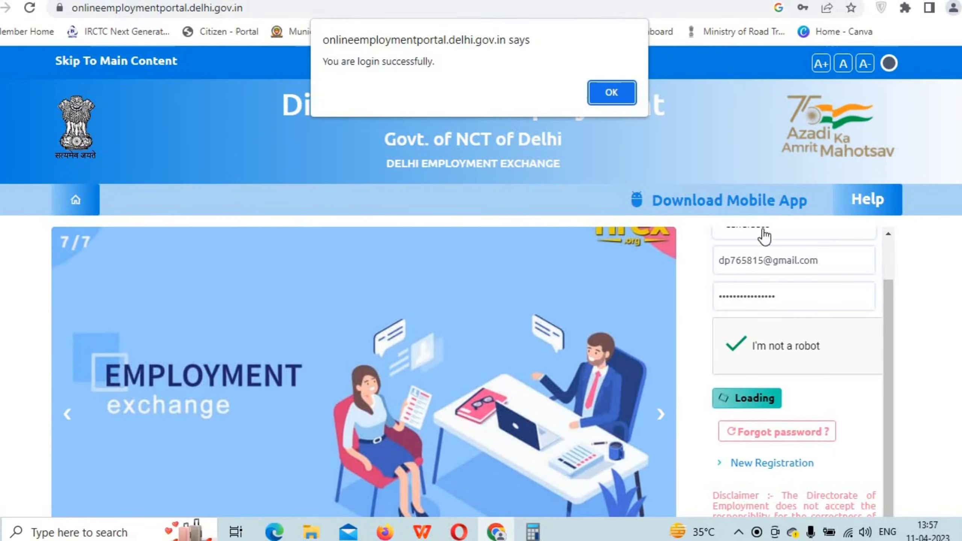
{"action": "left_click", "coordinate": [613, 92]}
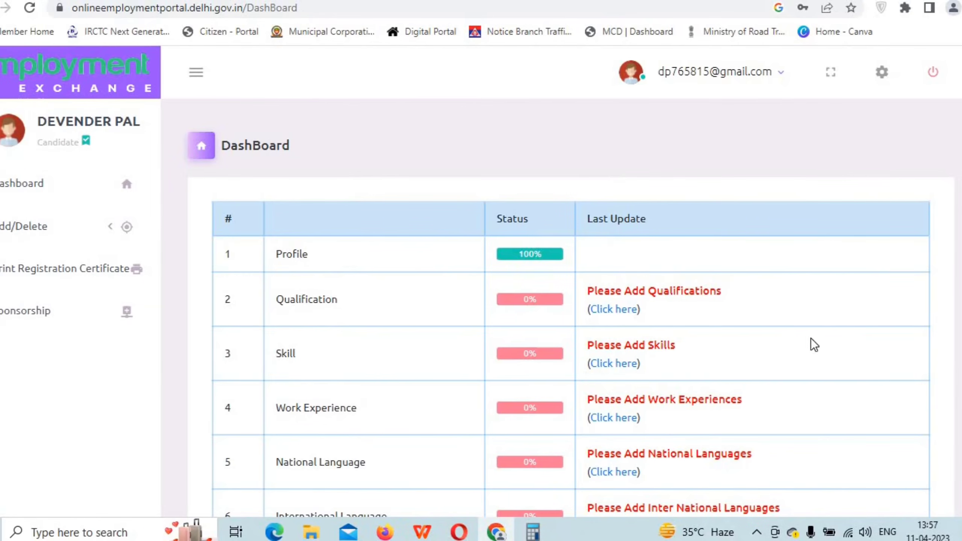
Step: From the candidate dashboard, go to Qualification Details via 'Please Add Qualifications'
{"action": "scroll", "coordinate": [942, 220], "scroll_direction": "down", "scroll_amount": 4}
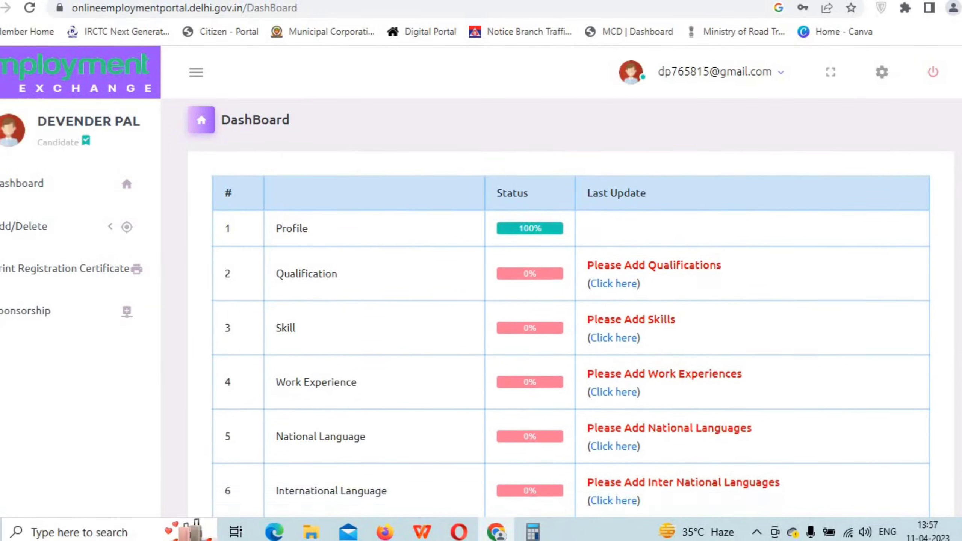
{"action": "scroll", "coordinate": [942, 219], "scroll_direction": "up", "scroll_amount": 4}
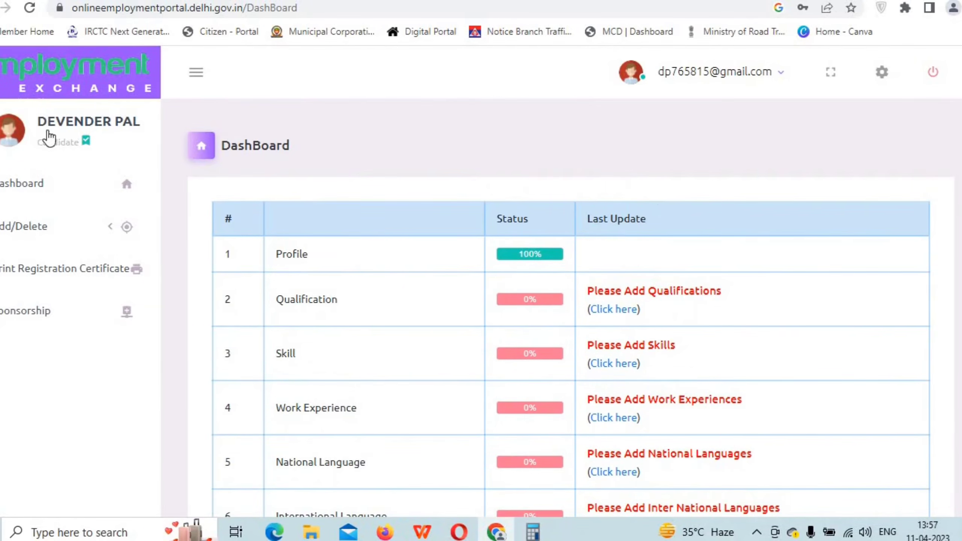
{"action": "left_click", "coordinate": [606, 311]}
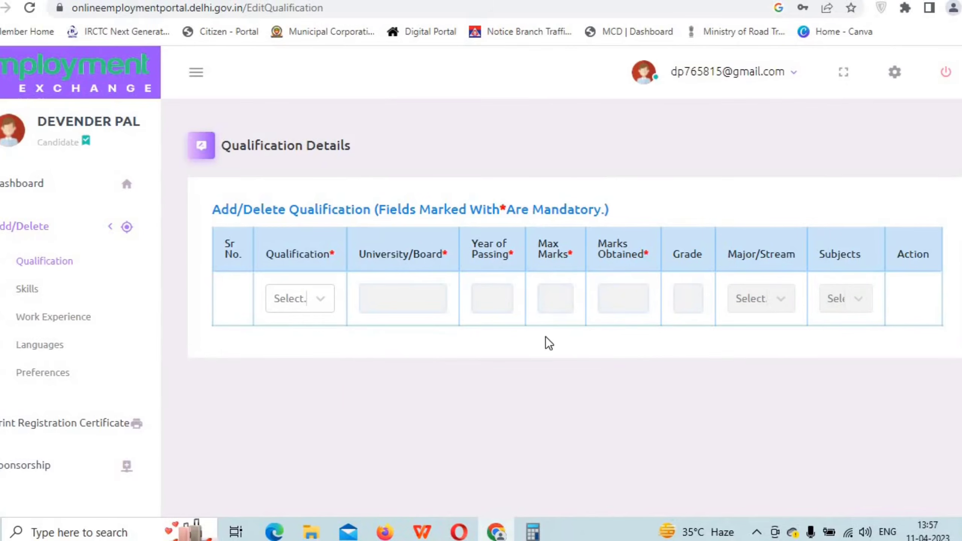
Step: Set the new row to 10th qualification, board UP BOARD, passing year 2015
{"action": "left_click", "coordinate": [297, 304]}
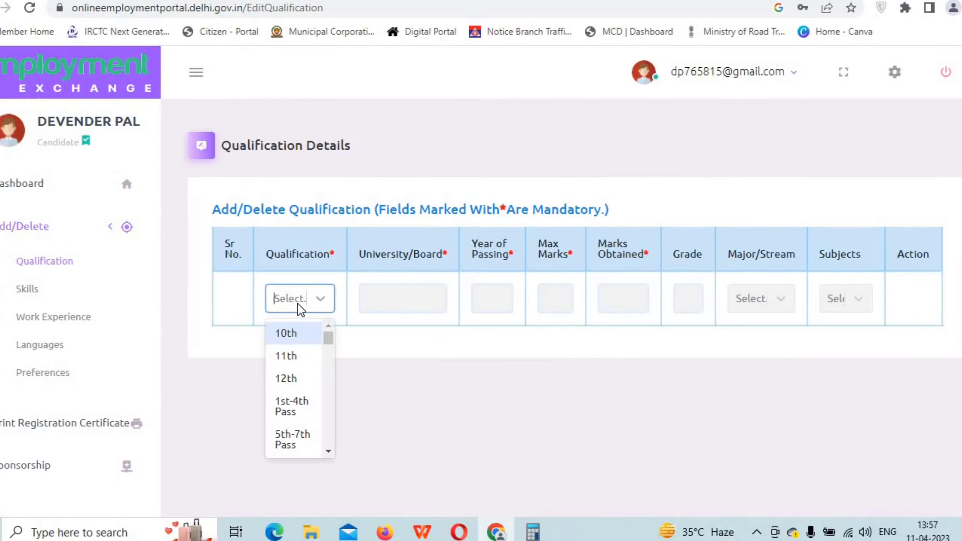
{"action": "left_click", "coordinate": [289, 333]}
{"action": "left_click", "coordinate": [401, 302]}
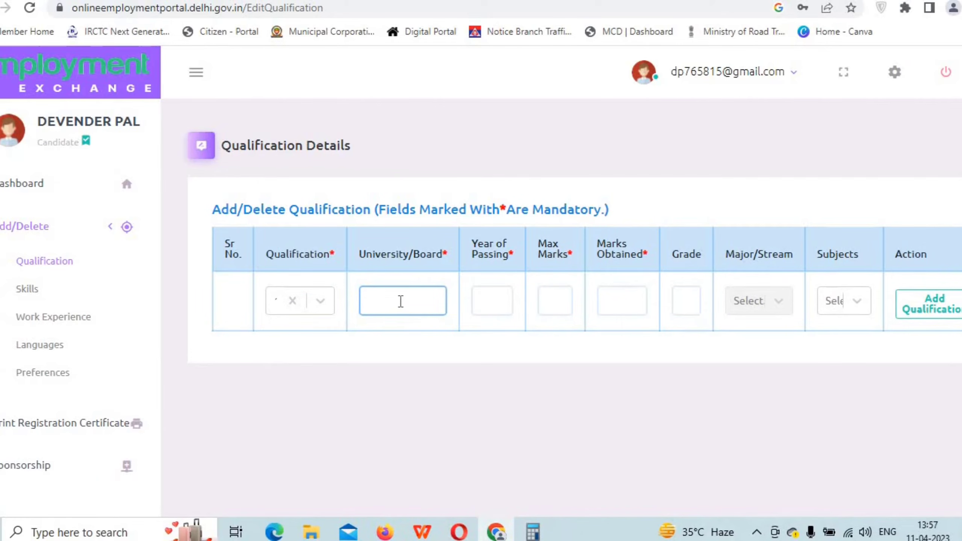
{"action": "type", "text": "uP BOARD"}
{"action": "left_click", "coordinate": [503, 292]}
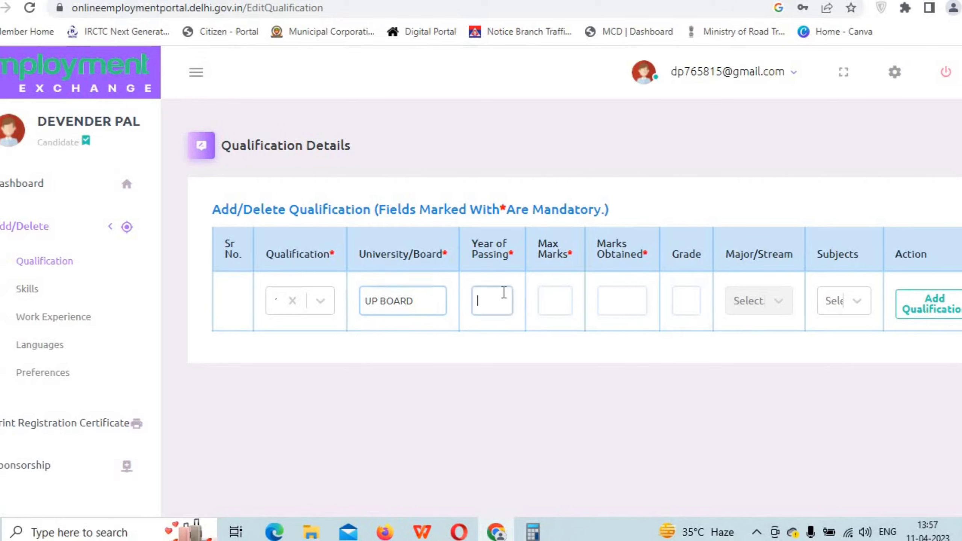
{"action": "type", "text": "2015"}
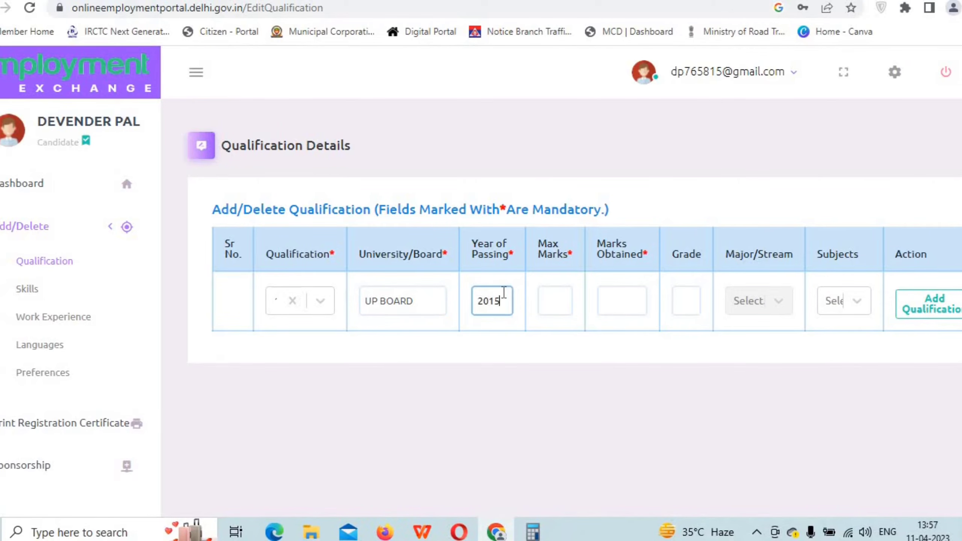
Step: Enter Max Marks 600 and Marks Obtained 347, then bring up the Subjects list
{"action": "key", "text": "Tab"}
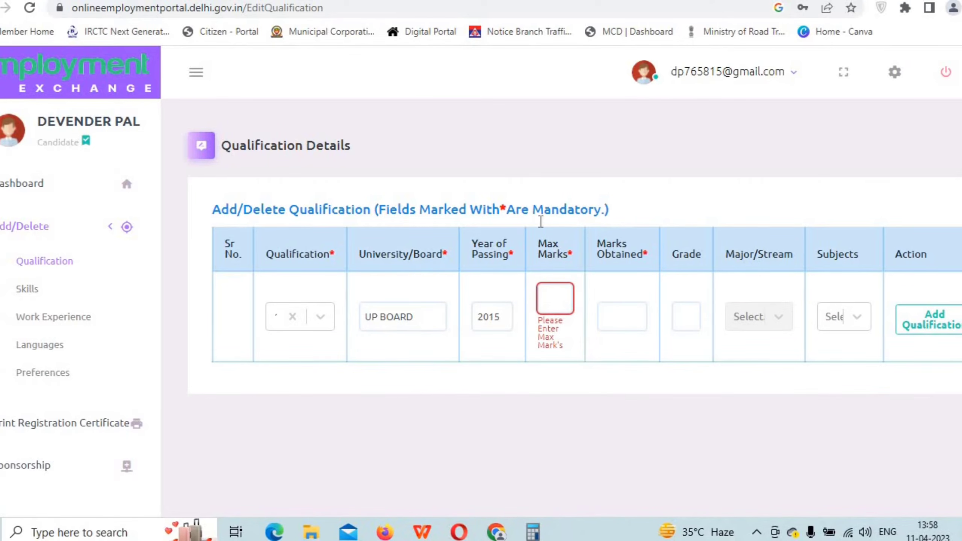
{"action": "left_click", "coordinate": [557, 298]}
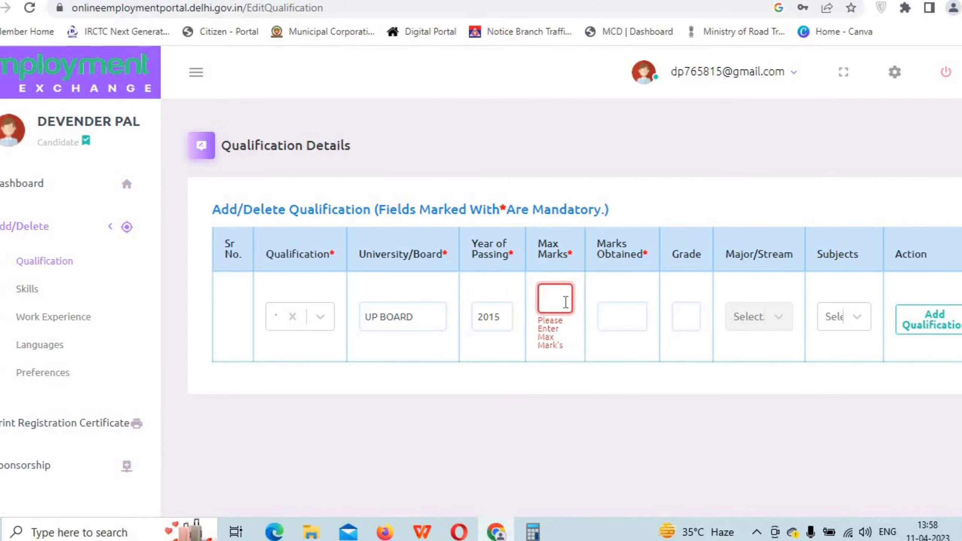
{"action": "type", "text": "600"}
{"action": "key", "text": "Tab"}
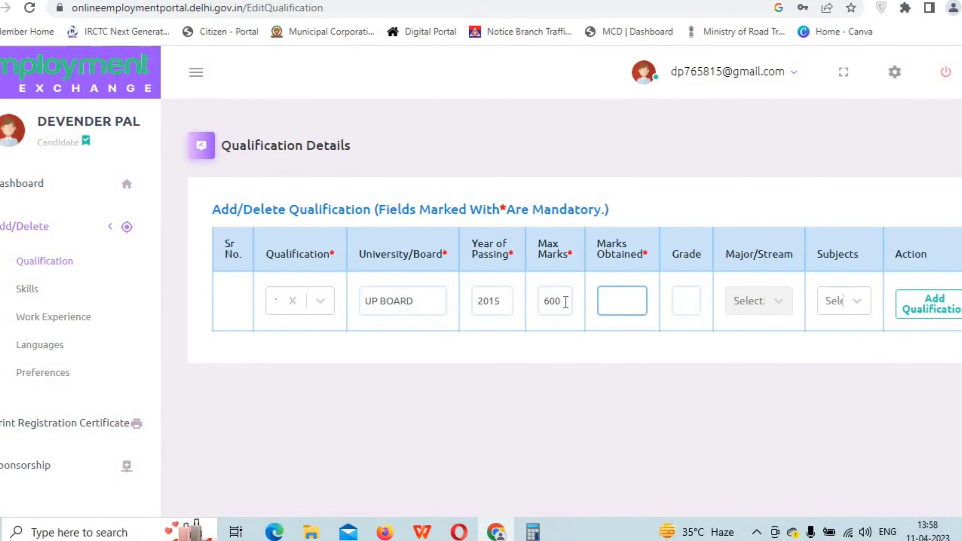
{"action": "type", "text": "347"}
{"action": "key", "text": "Tab"}
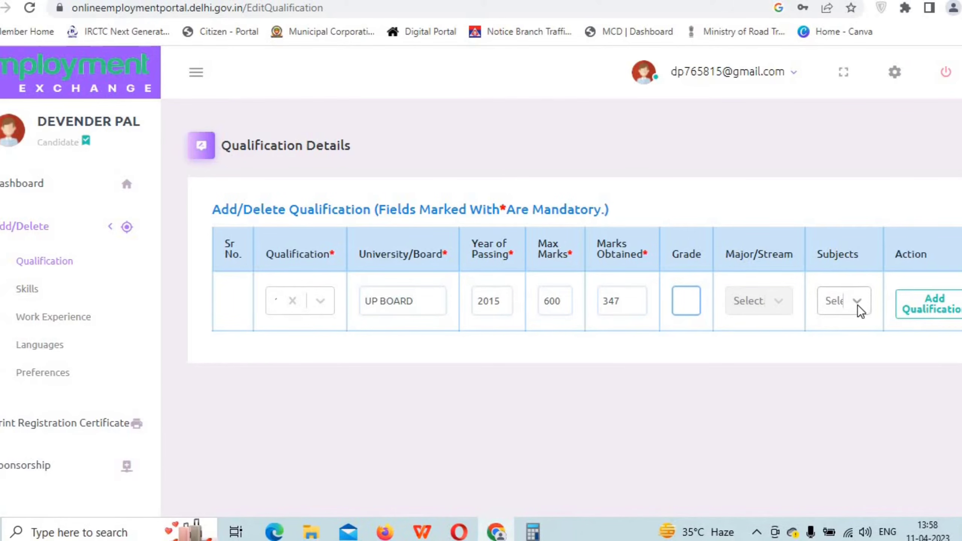
{"action": "left_click", "coordinate": [857, 306]}
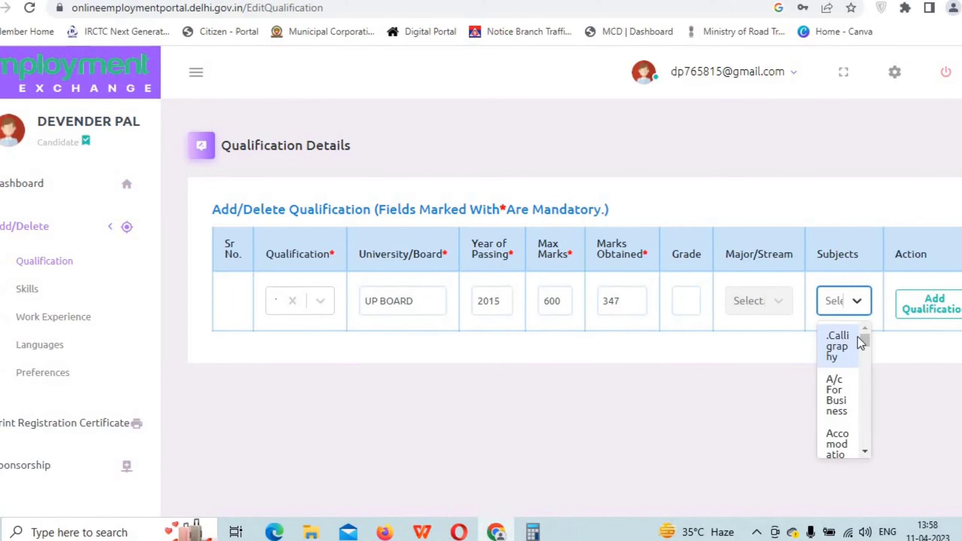
{"action": "scroll", "coordinate": [868, 362], "scroll_direction": "down", "scroll_amount": 4}
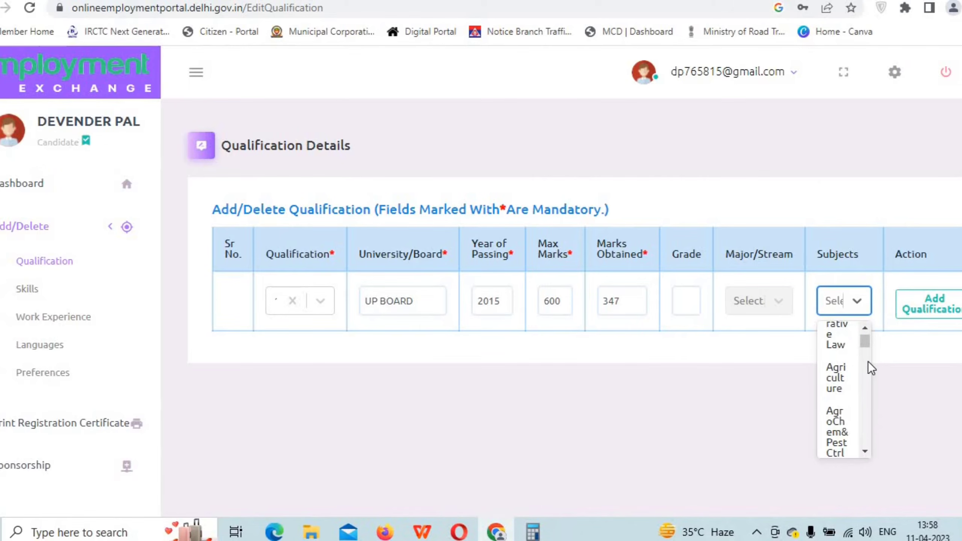
{"action": "scroll", "coordinate": [868, 361], "scroll_direction": "down", "scroll_amount": 5}
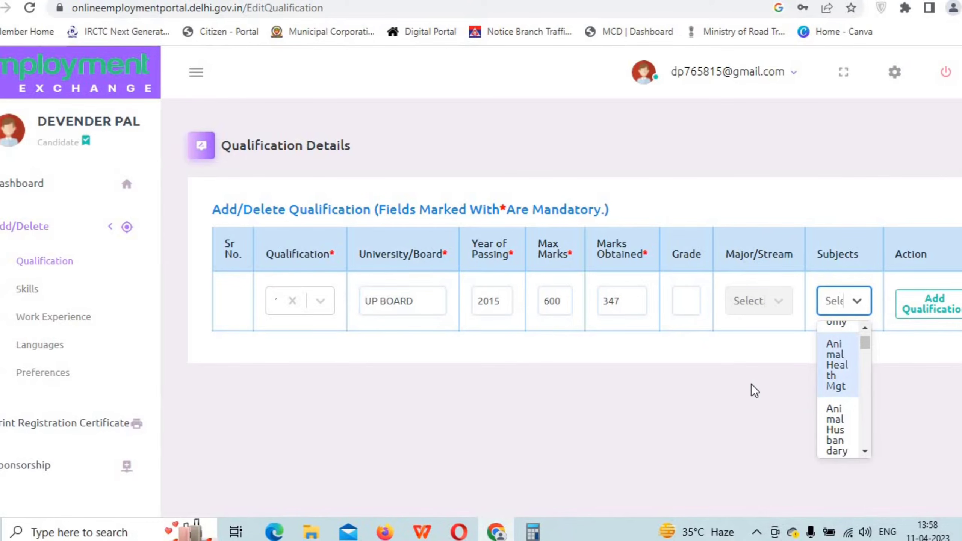
{"action": "key", "text": "ctrl+minus"}
{"action": "key", "text": "ctrl+minus"}
{"action": "key", "text": "ctrl+minus"}
{"action": "key", "text": "ctrl+minus"}
{"action": "key", "text": "ctrl+minus"}
{"action": "key", "text": "ctrl+minus"}
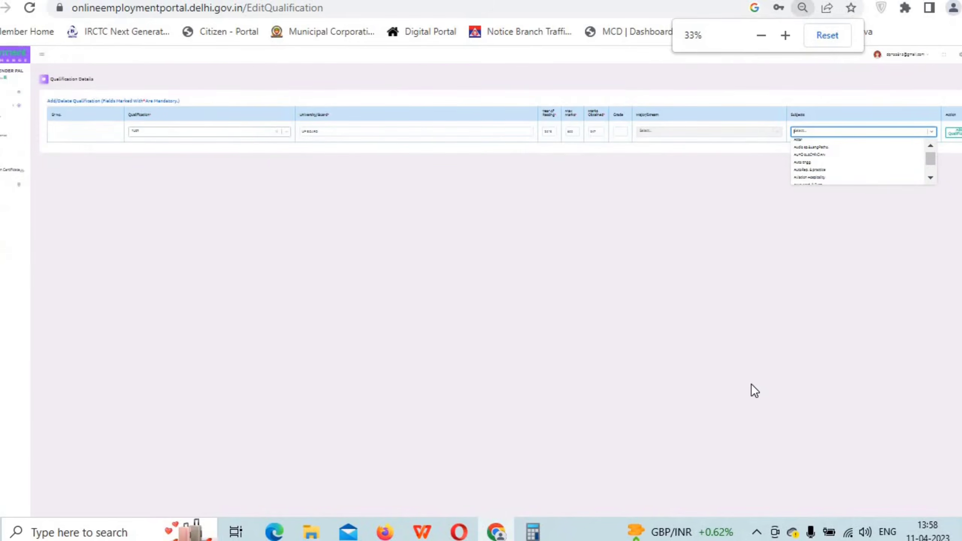
Step: Pick English, Hindi and Maths in the Subjects multi-select
{"action": "key", "text": "ctrl+plus"}
{"action": "key", "text": "ctrl+plus"}
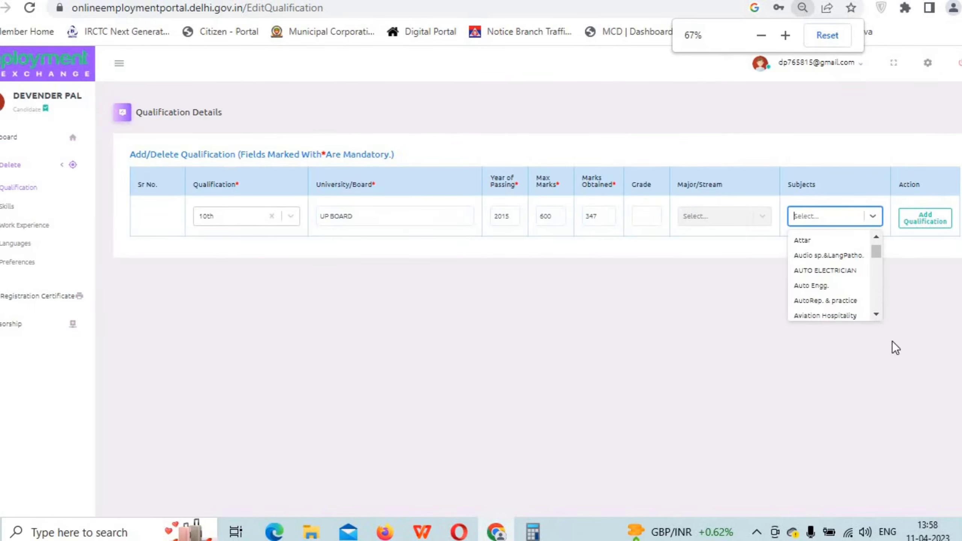
{"action": "left_click", "coordinate": [875, 316]}
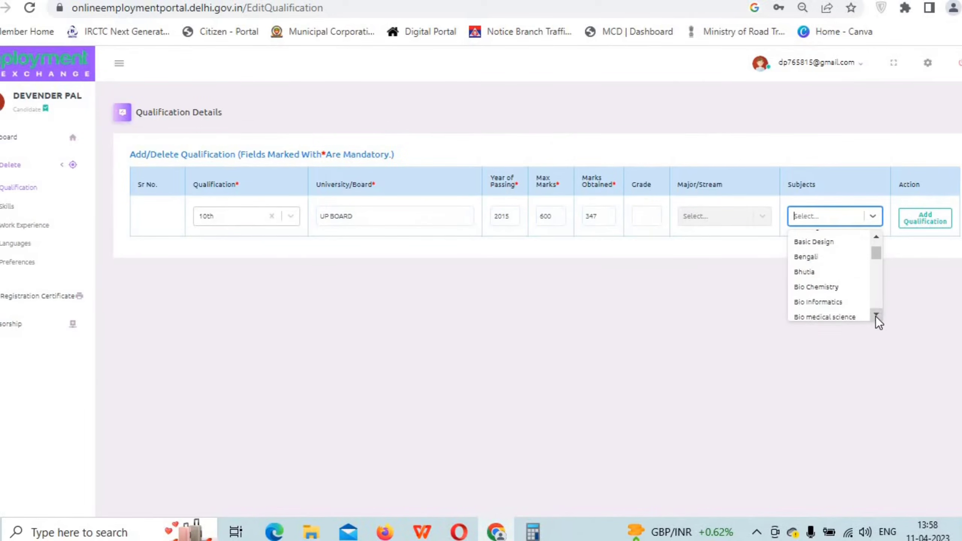
{"action": "scroll", "coordinate": [878, 285], "scroll_direction": "down", "scroll_amount": 2}
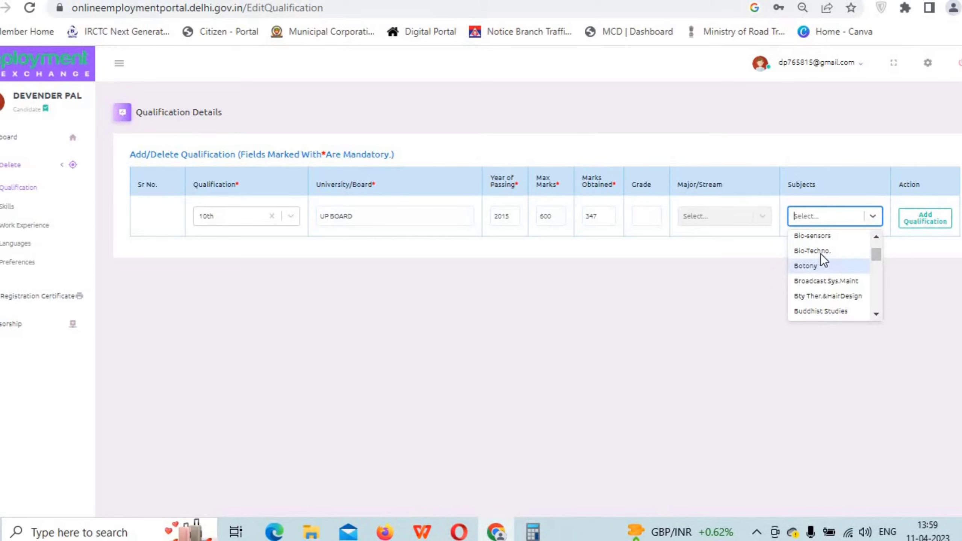
{"action": "type", "text": "ENG"}
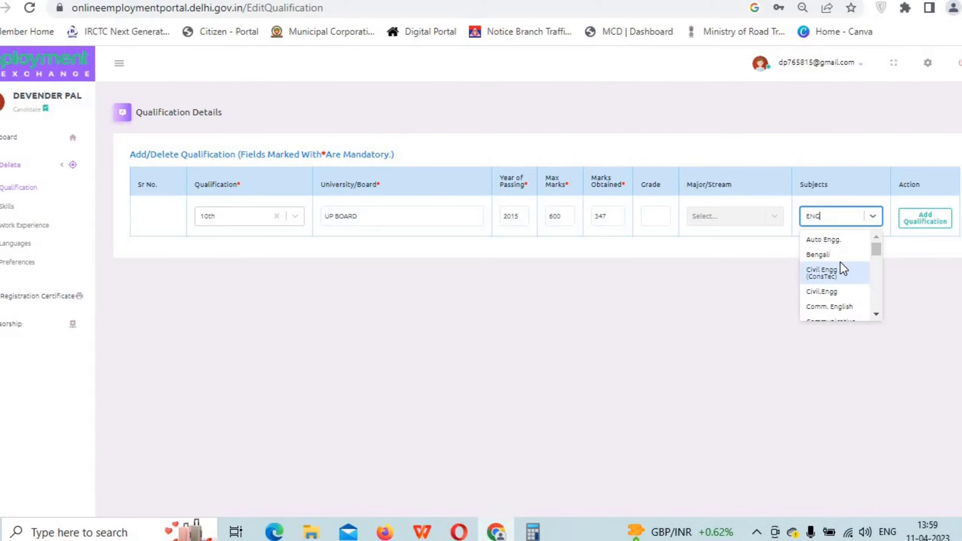
{"action": "type", "text": "L"}
{"action": "left_click", "coordinate": [820, 256]}
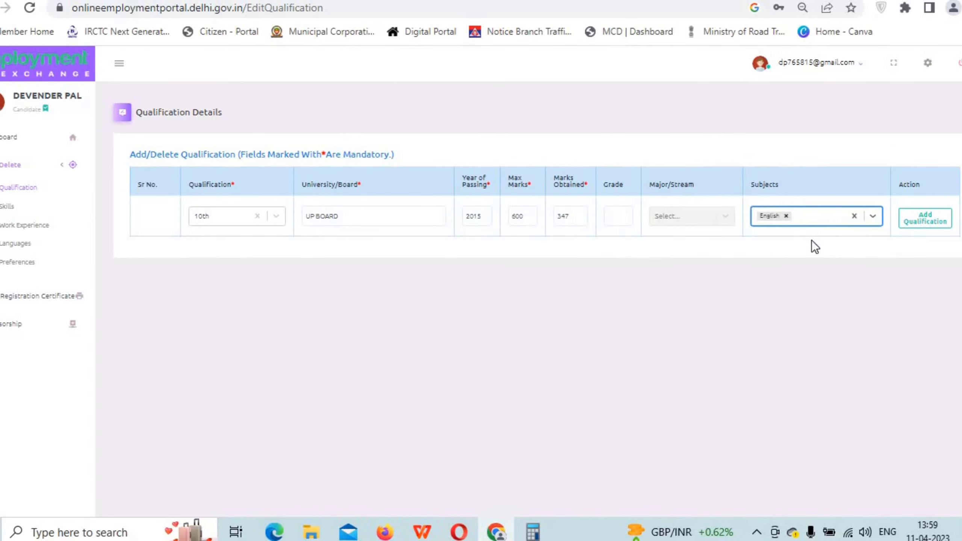
{"action": "left_click", "coordinate": [818, 216]}
{"action": "type", "text": "HINDI"}
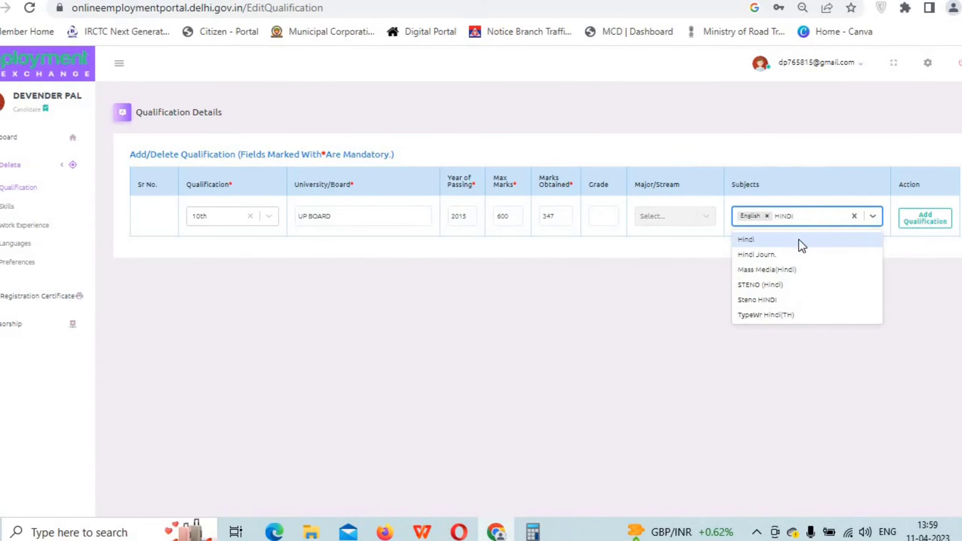
{"action": "left_click", "coordinate": [799, 240]}
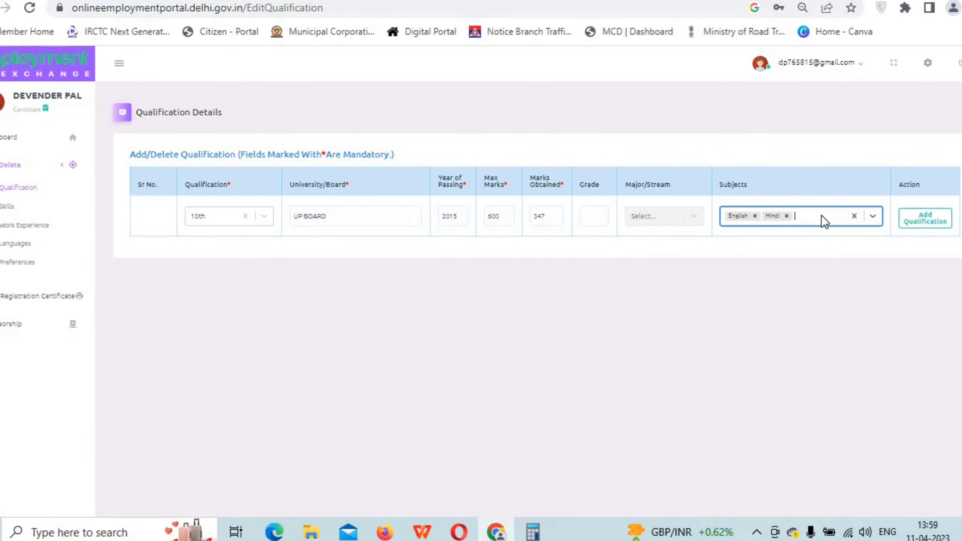
{"action": "type", "text": "MATH"}
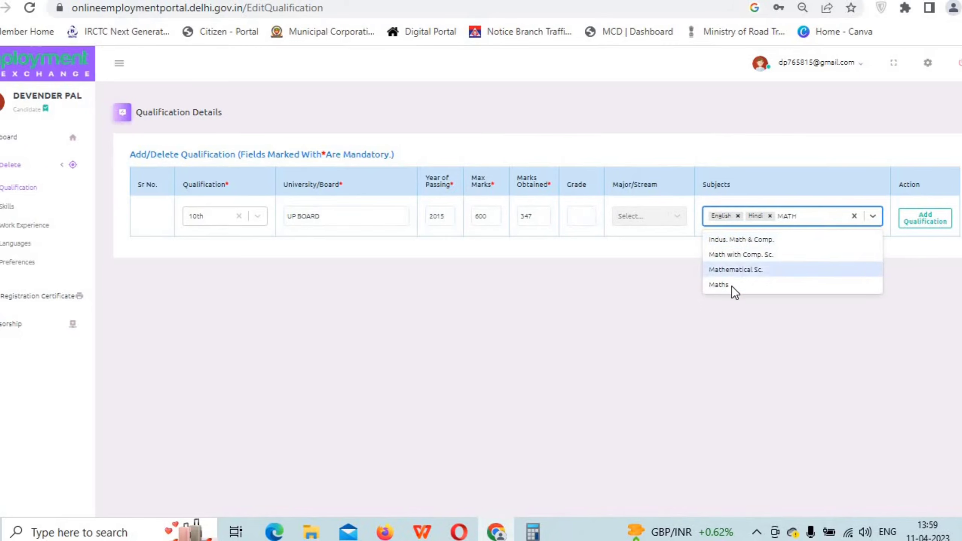
{"action": "left_click", "coordinate": [731, 284]}
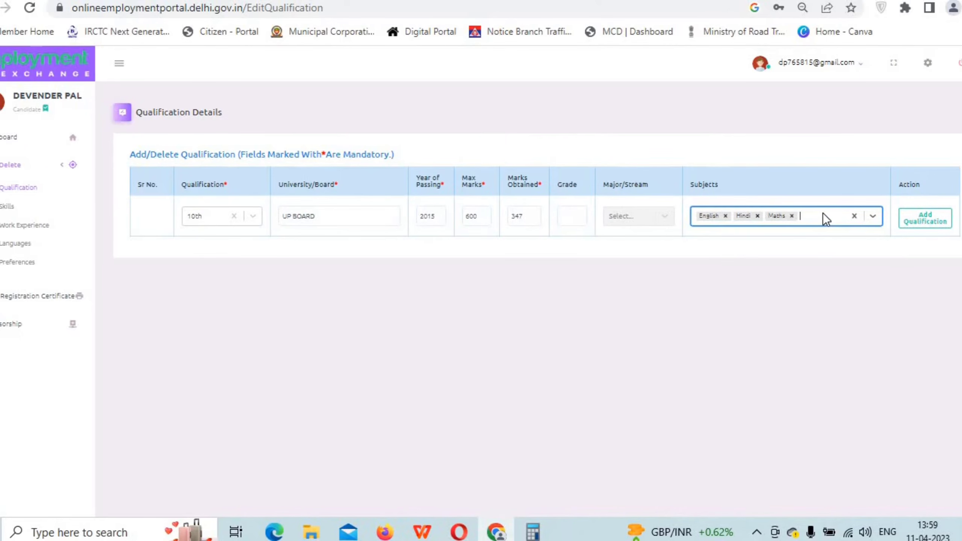
Step: Add Science, Social Sc. and Painting/Drawing, then submit the 10th qualification
{"action": "type", "text": "SCIEN"}
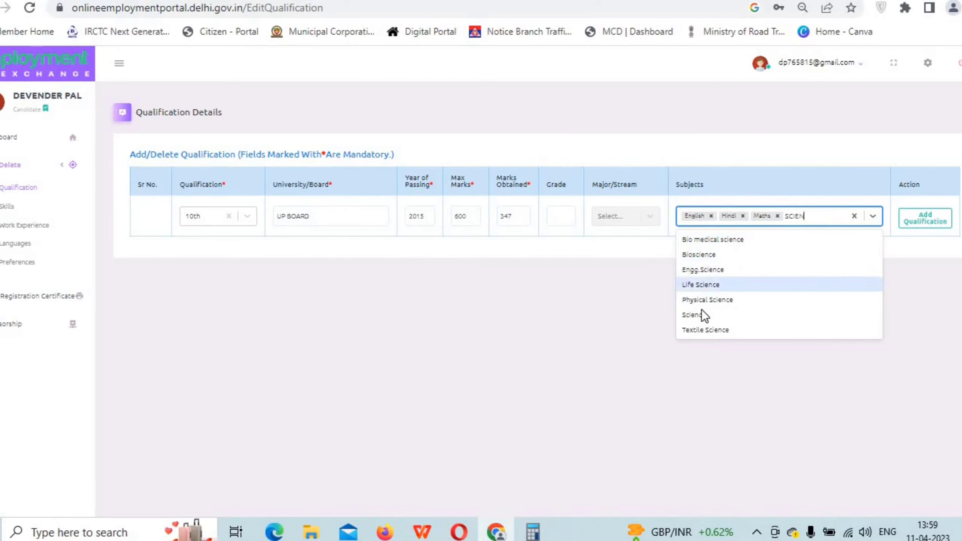
{"action": "left_click", "coordinate": [731, 309]}
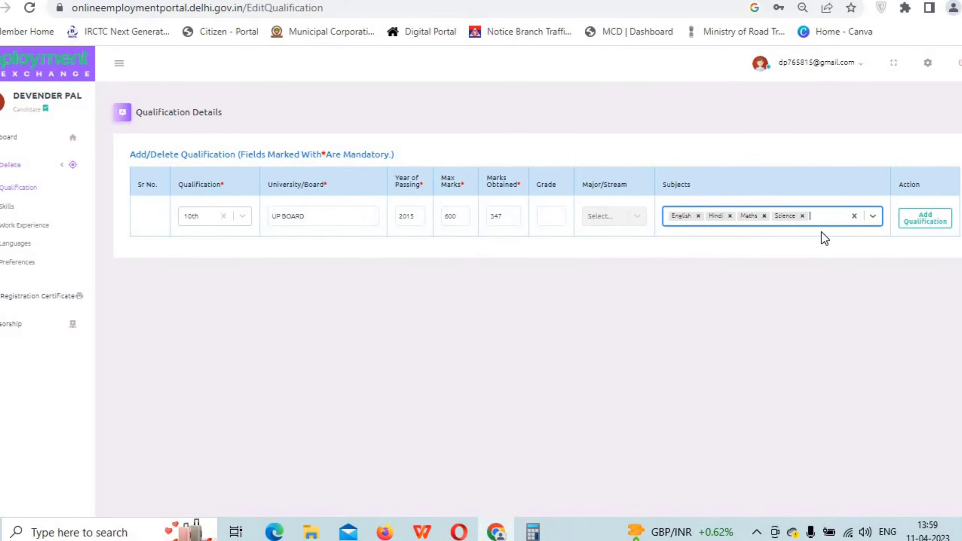
{"action": "type", "text": "SCO"}
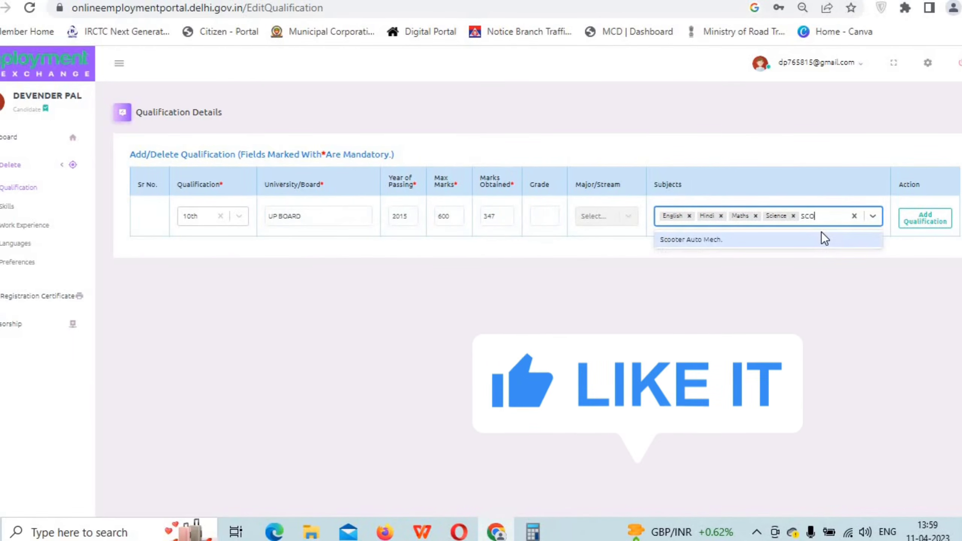
{"action": "type", "text": "CI"}
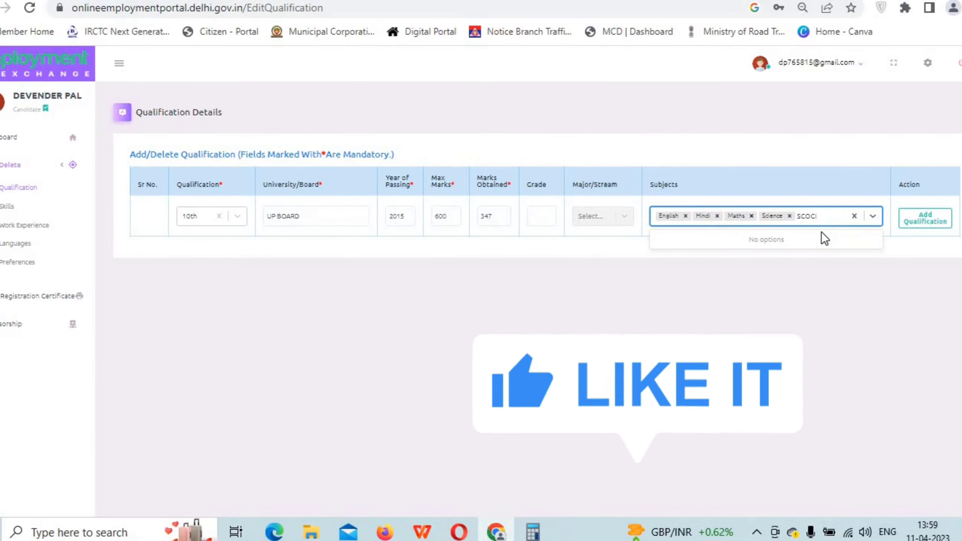
{"action": "key", "text": "BackSpace"}
{"action": "key", "text": "BackSpace"}
{"action": "key", "text": "BackSpace"}
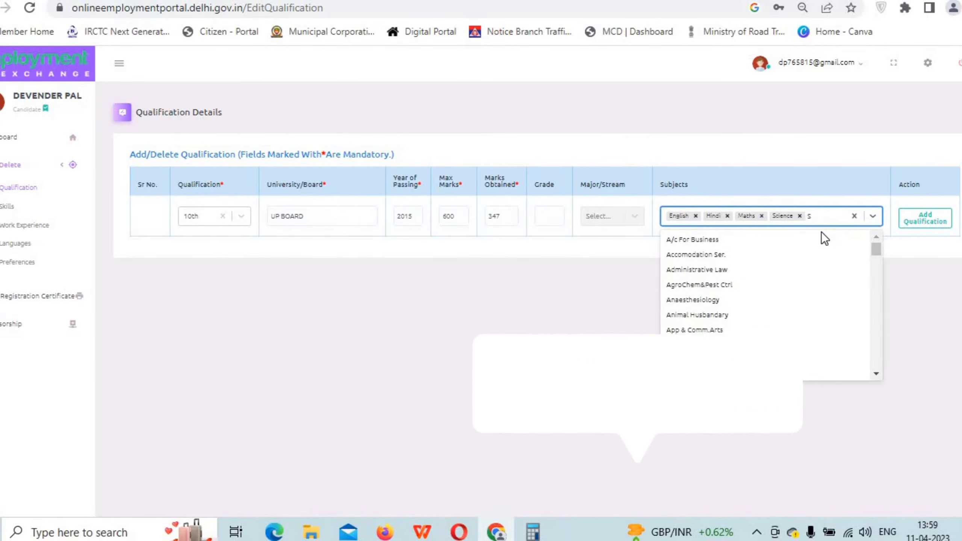
{"action": "type", "text": "O"}
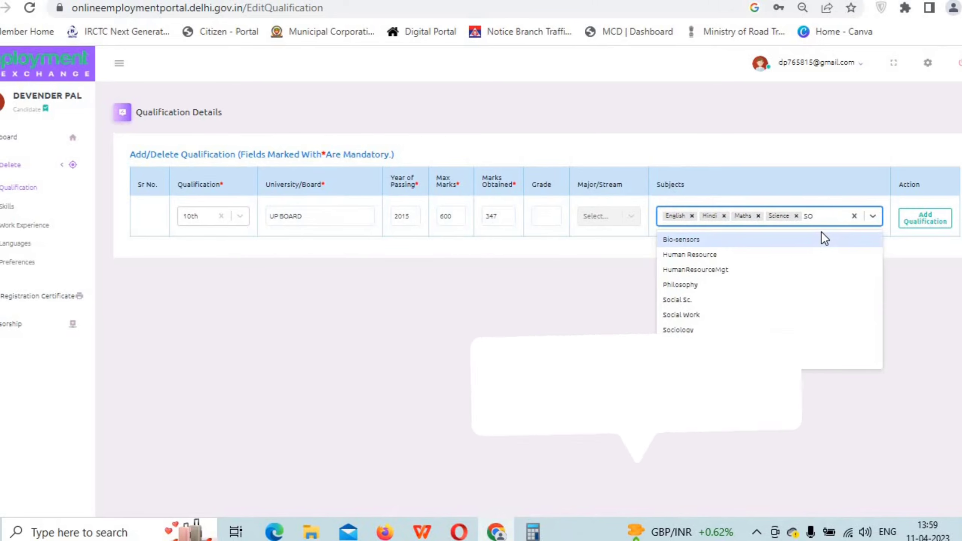
{"action": "type", "text": "C"}
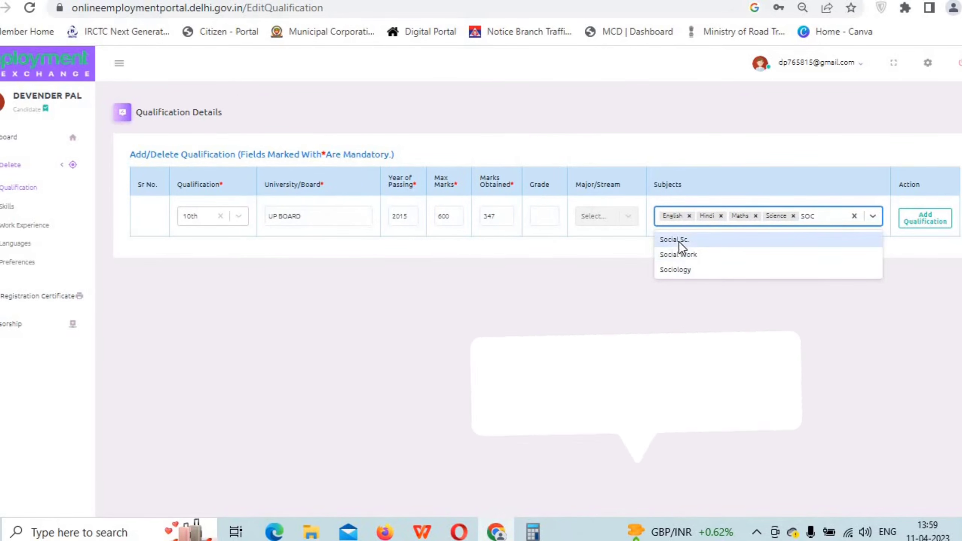
{"action": "left_click", "coordinate": [761, 242]}
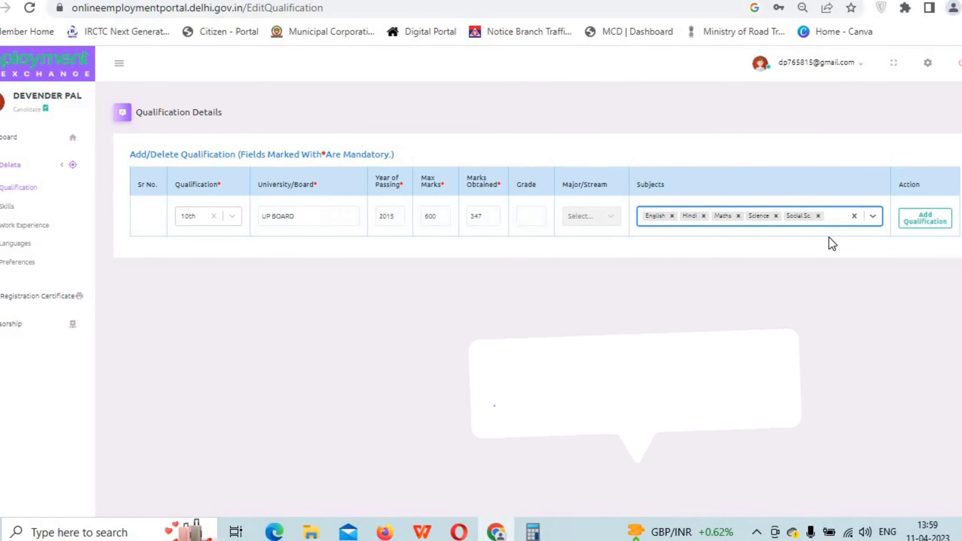
{"action": "type", "text": "DRA"}
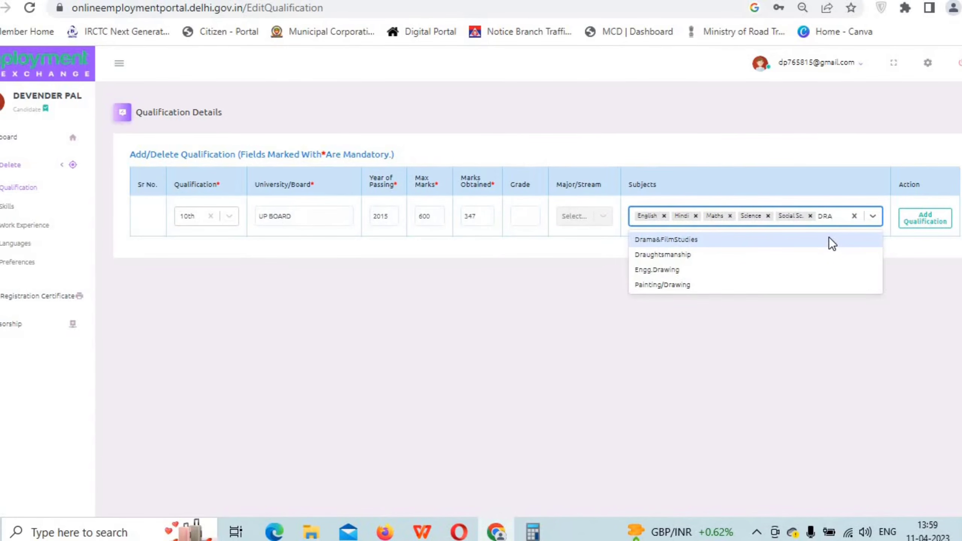
{"action": "type", "text": "W"}
{"action": "left_click", "coordinate": [661, 256]}
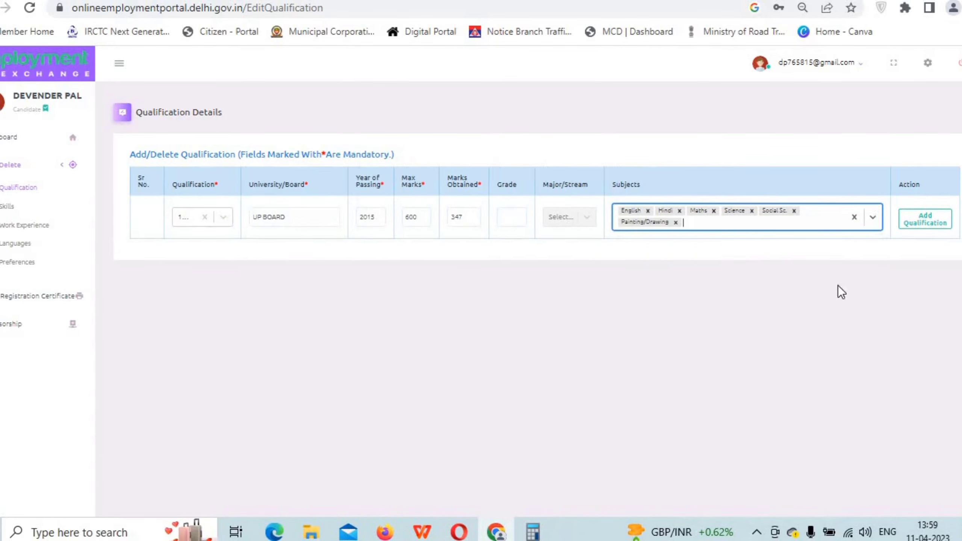
{"action": "left_click", "coordinate": [923, 227]}
Step: Confirm the 10th UP BOARD qualification, dismiss the success alert, and zoom to check the saved row
{"action": "left_click", "coordinate": [554, 100]}
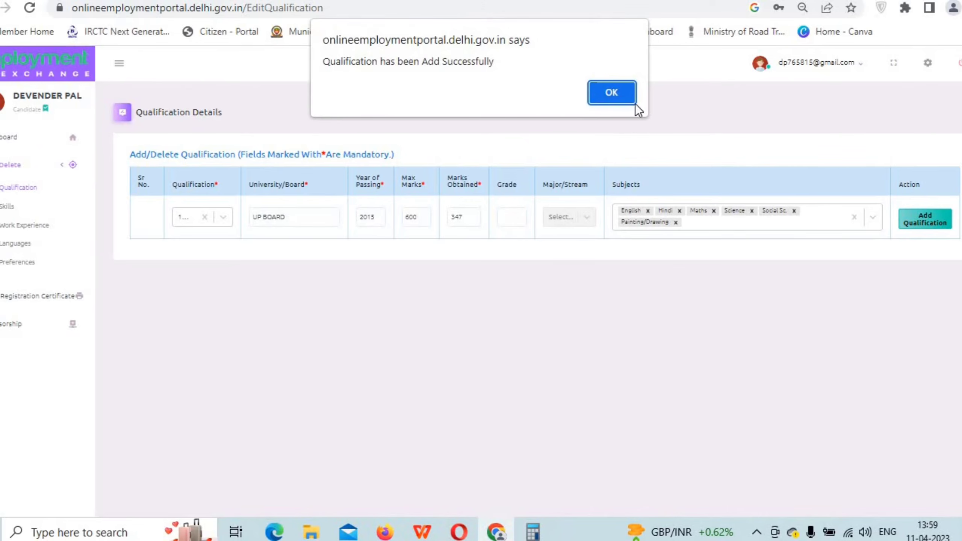
{"action": "key", "text": "Return"}
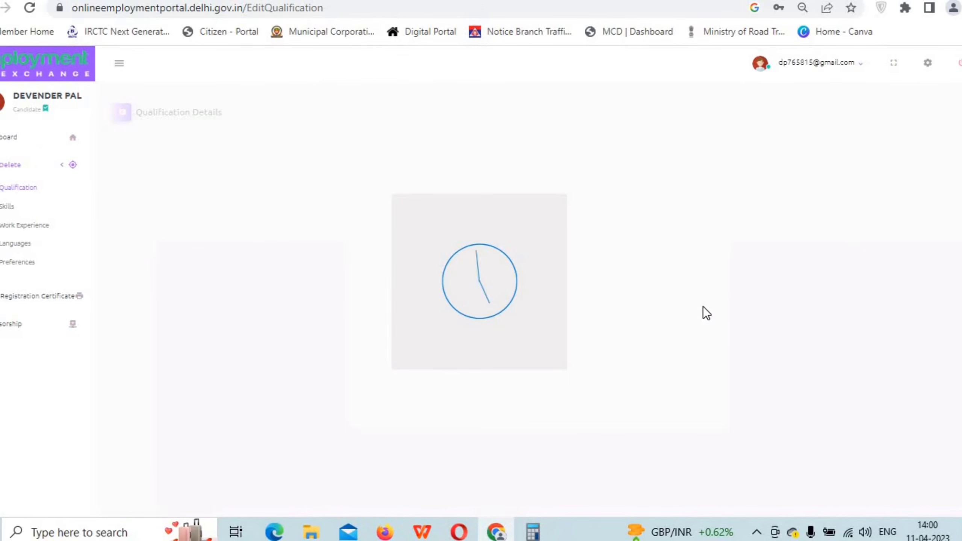
{"action": "key", "text": "ctrl+plus"}
{"action": "key", "text": "ctrl+plus"}
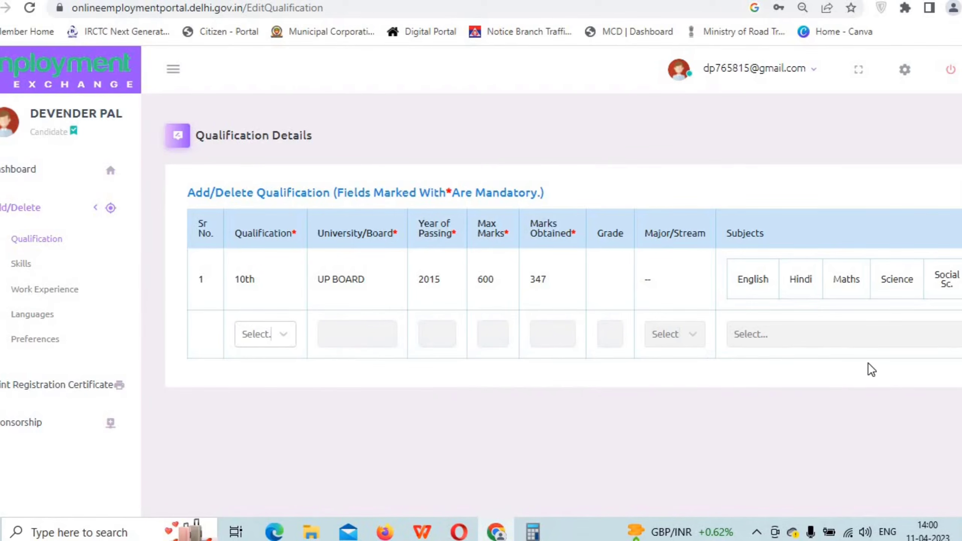
{"action": "key", "text": "ctrl+minus"}
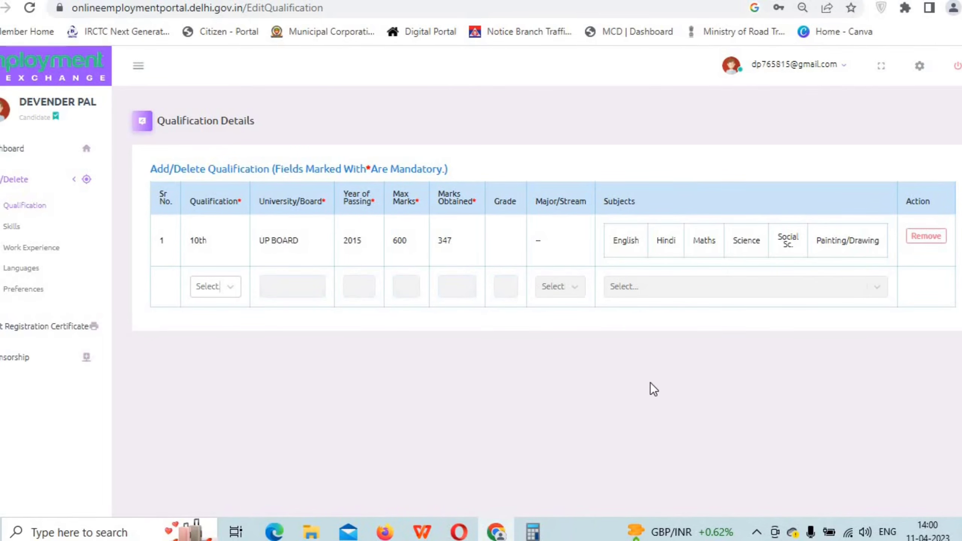
{"action": "key", "text": "ctrl+plus"}
{"action": "key", "text": "ctrl+plus"}
{"action": "key", "text": "ctrl+plus"}
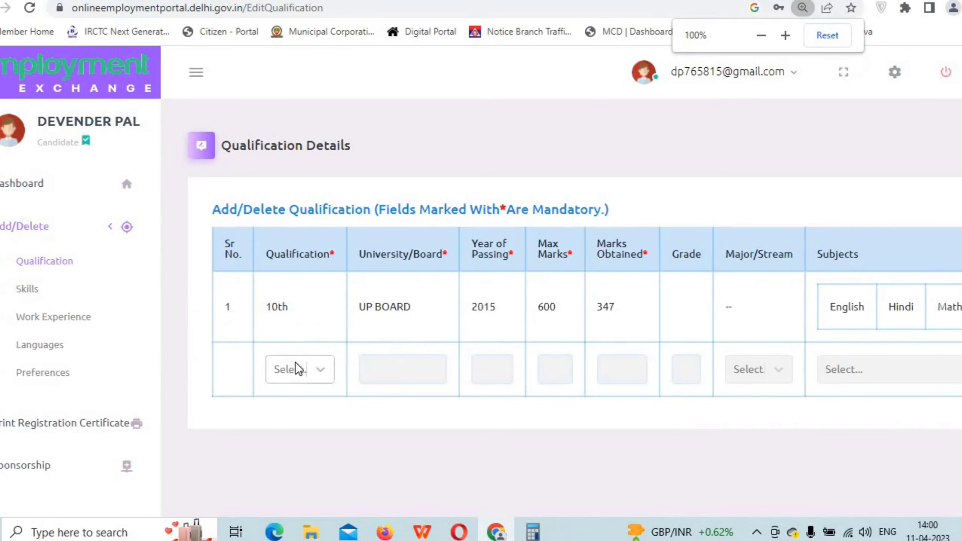
{"action": "left_click", "coordinate": [298, 368]}
{"action": "left_click", "coordinate": [291, 276]}
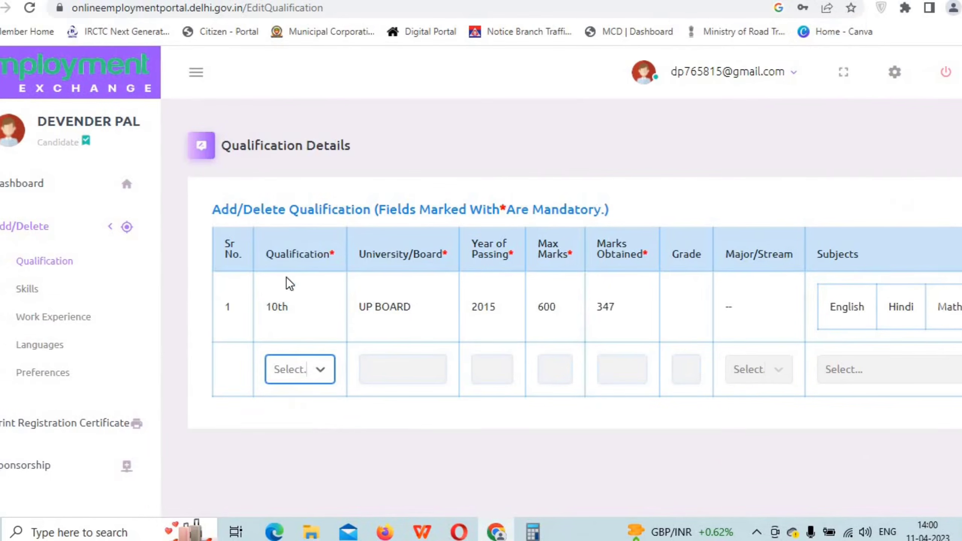
Step: In the Skills section, pick Labourer, Plantation as the known skill
{"action": "left_click", "coordinate": [27, 290]}
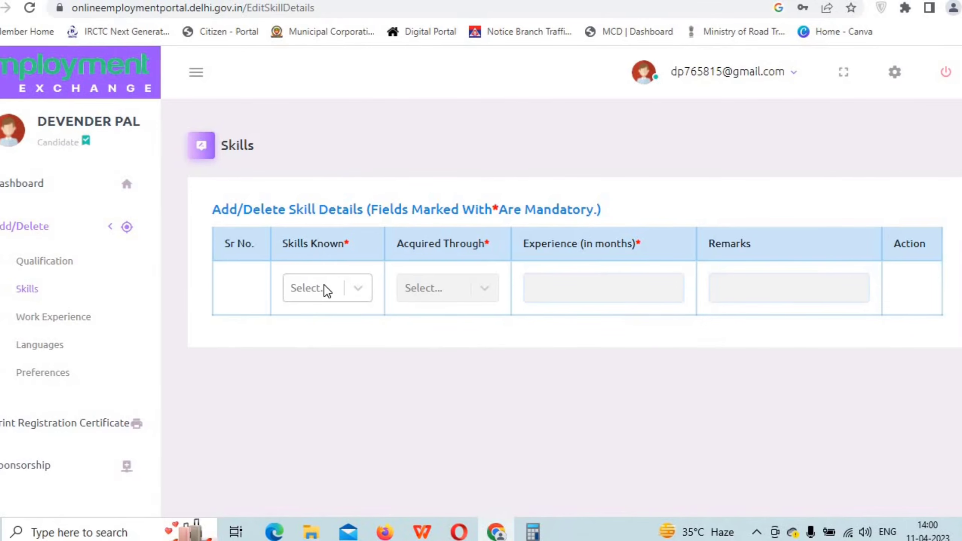
{"action": "left_click", "coordinate": [320, 298]}
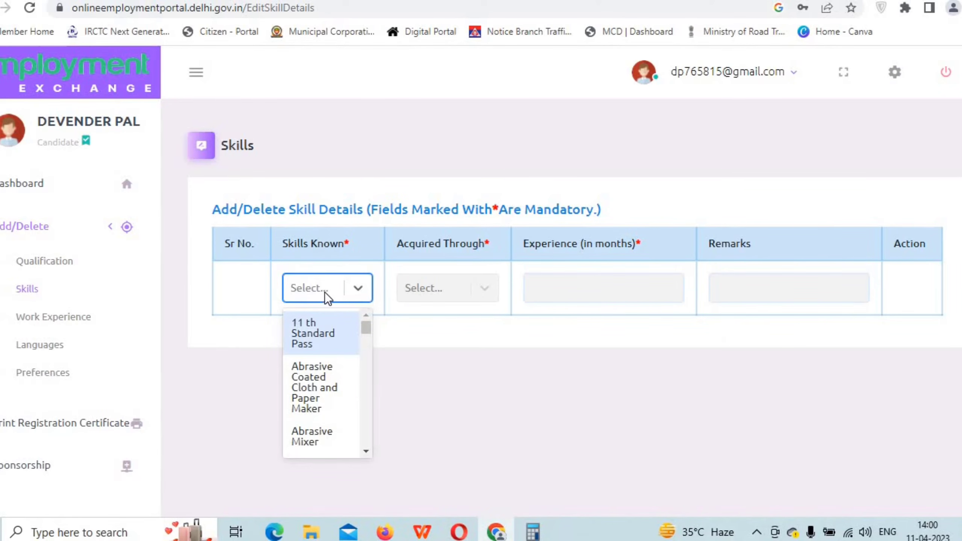
{"action": "scroll", "coordinate": [366, 341], "scroll_direction": "down", "scroll_amount": 3}
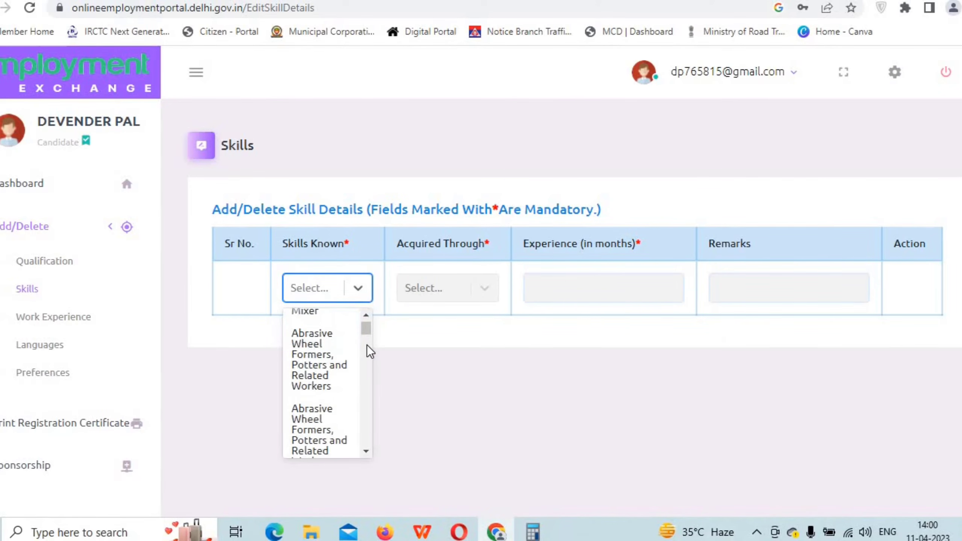
{"action": "scroll", "coordinate": [367, 345], "scroll_direction": "down", "scroll_amount": 2}
{"action": "scroll", "coordinate": [367, 341], "scroll_direction": "down", "scroll_amount": 2}
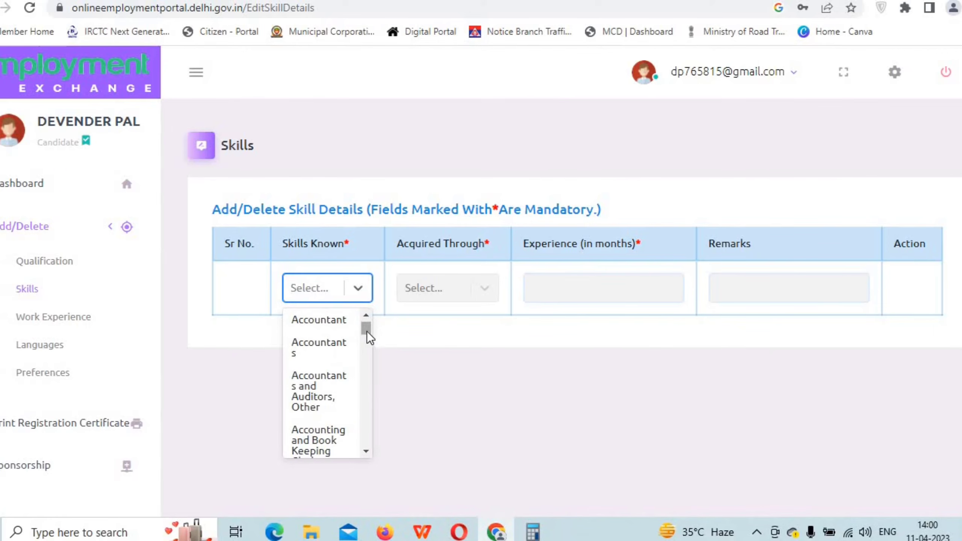
{"action": "scroll", "coordinate": [368, 348], "scroll_direction": "down", "scroll_amount": 2}
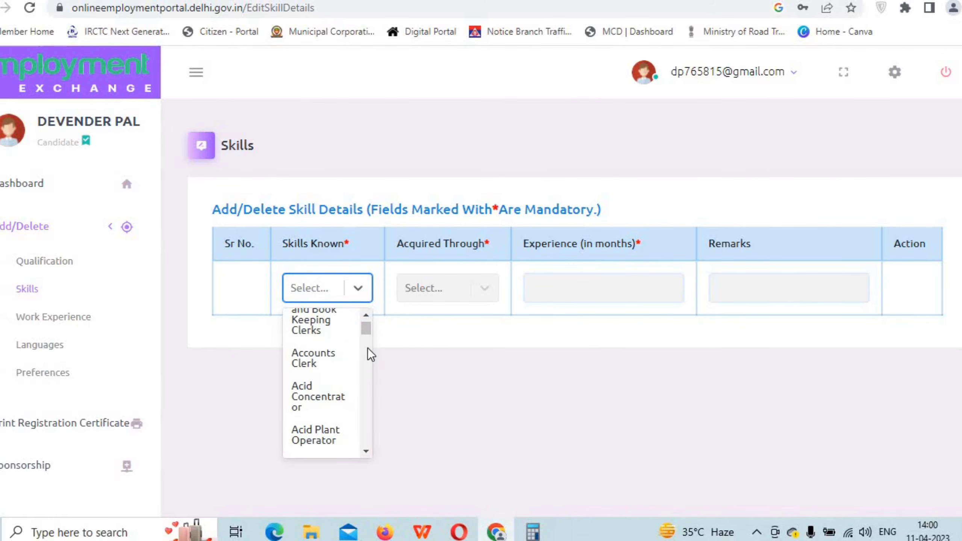
{"action": "scroll", "coordinate": [368, 348], "scroll_direction": "down", "scroll_amount": 2}
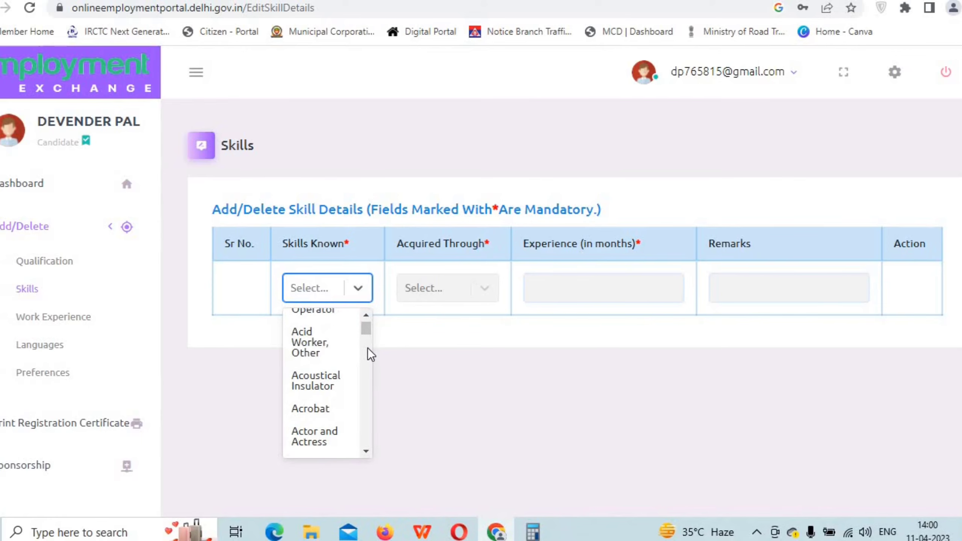
{"action": "scroll", "coordinate": [368, 347], "scroll_direction": "down", "scroll_amount": 3}
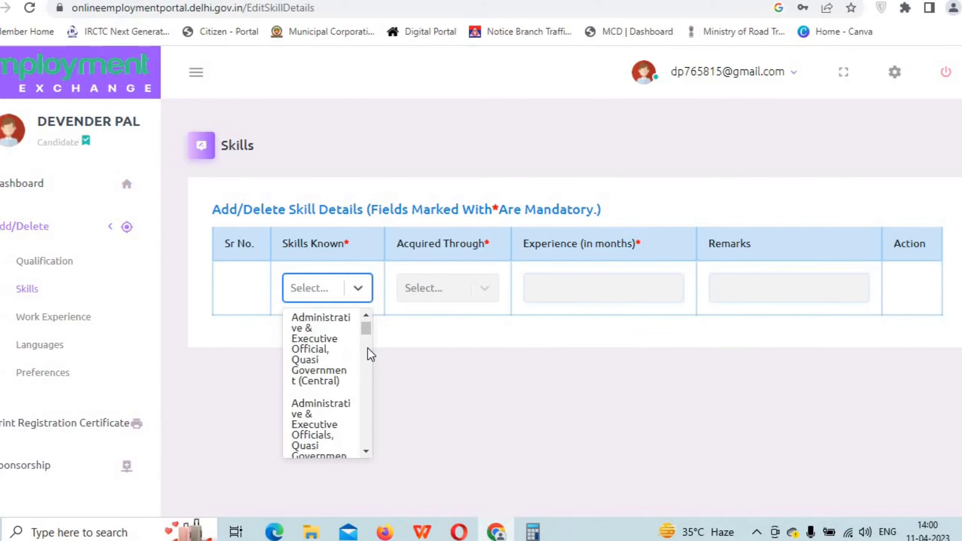
{"action": "scroll", "coordinate": [368, 348], "scroll_direction": "down", "scroll_amount": 4}
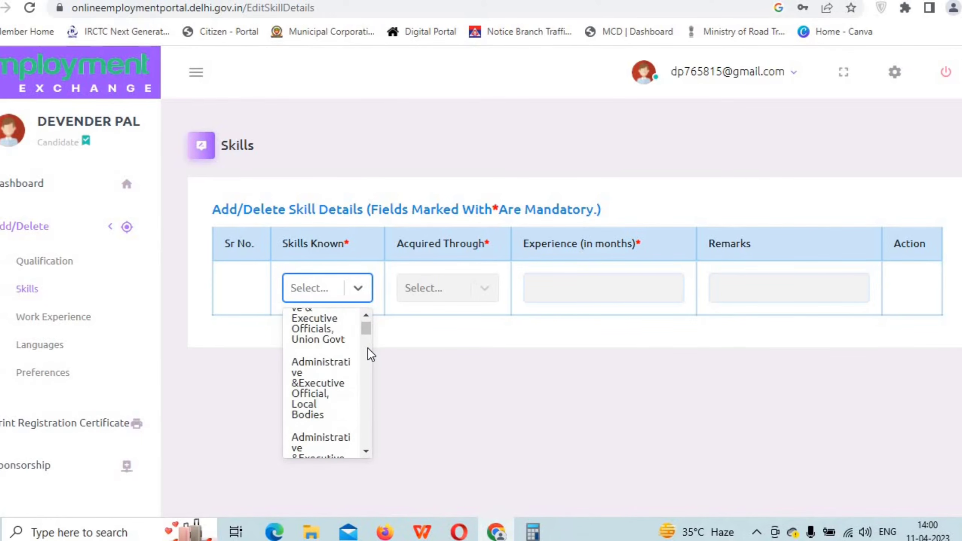
{"action": "scroll", "coordinate": [368, 348], "scroll_direction": "down", "scroll_amount": 3}
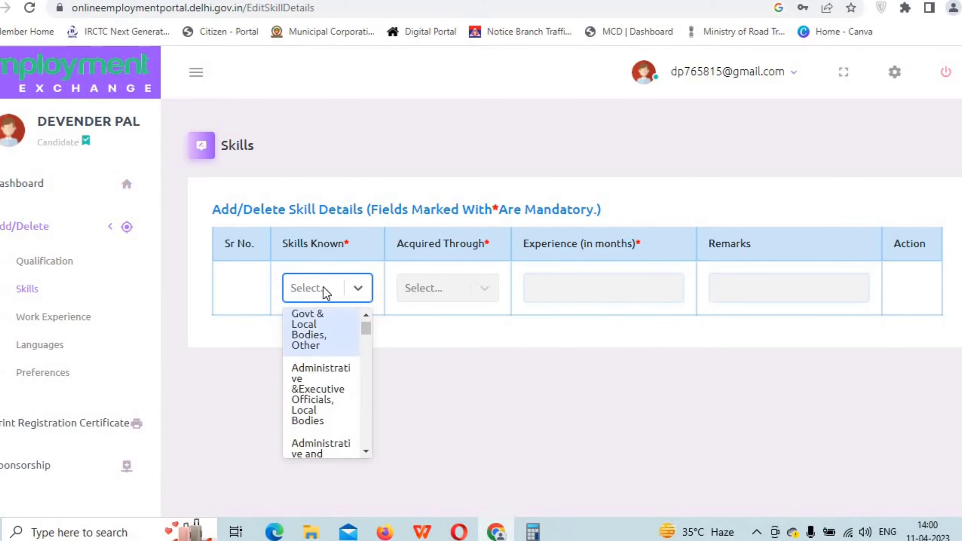
{"action": "type", "text": "LA"}
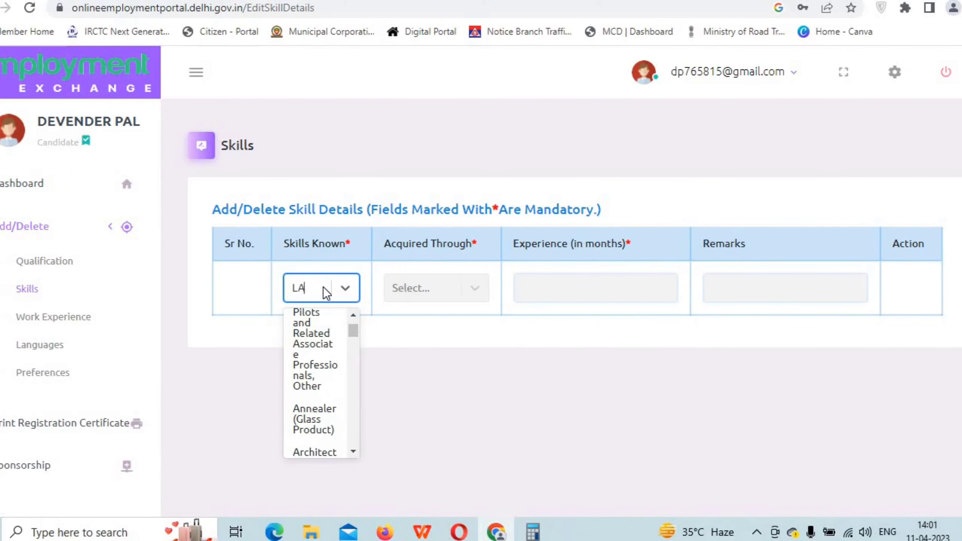
{"action": "type", "text": "B"}
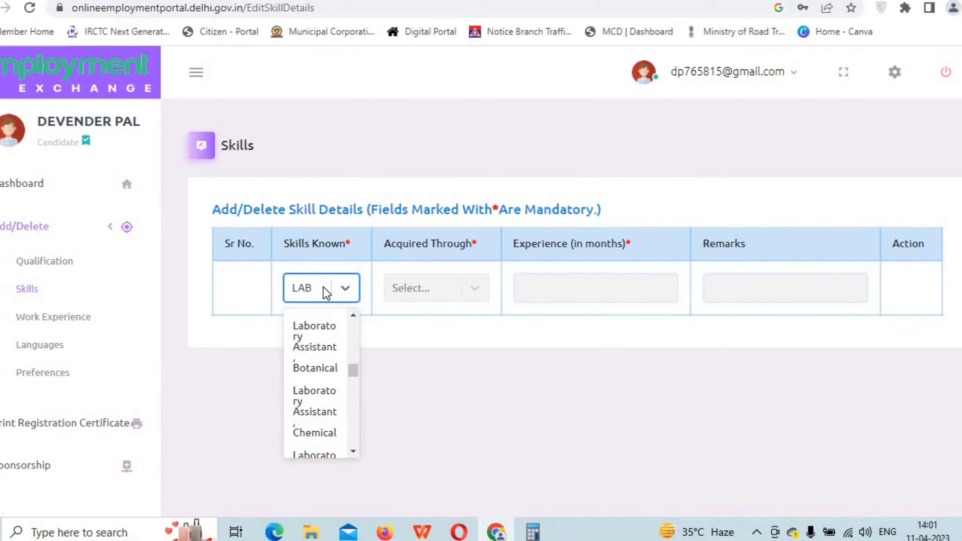
{"action": "type", "text": "O"}
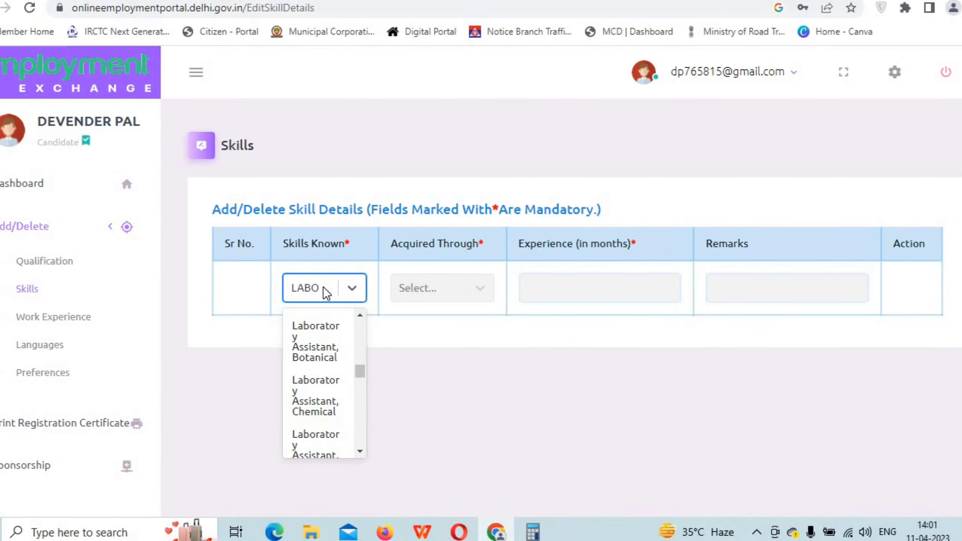
{"action": "type", "text": "UR"}
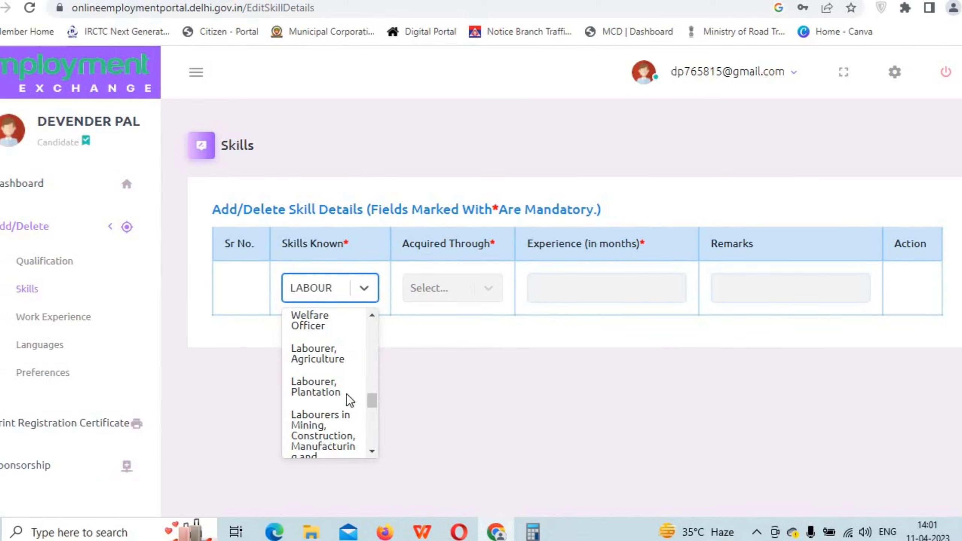
{"action": "left_click", "coordinate": [326, 393]}
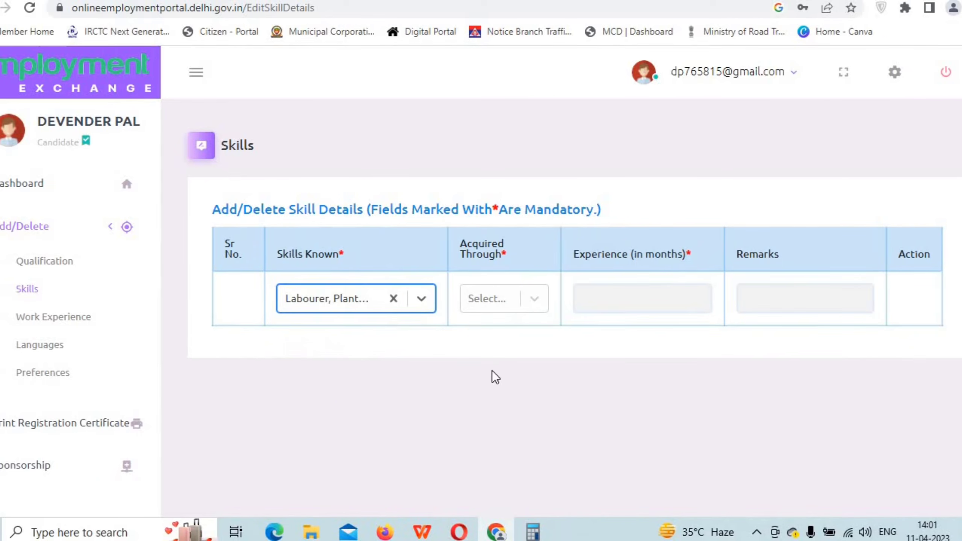
Step: Set it as acquired through Non-formal Training, 6 months' experience, remark GOOD, and add it
{"action": "left_click", "coordinate": [513, 298]}
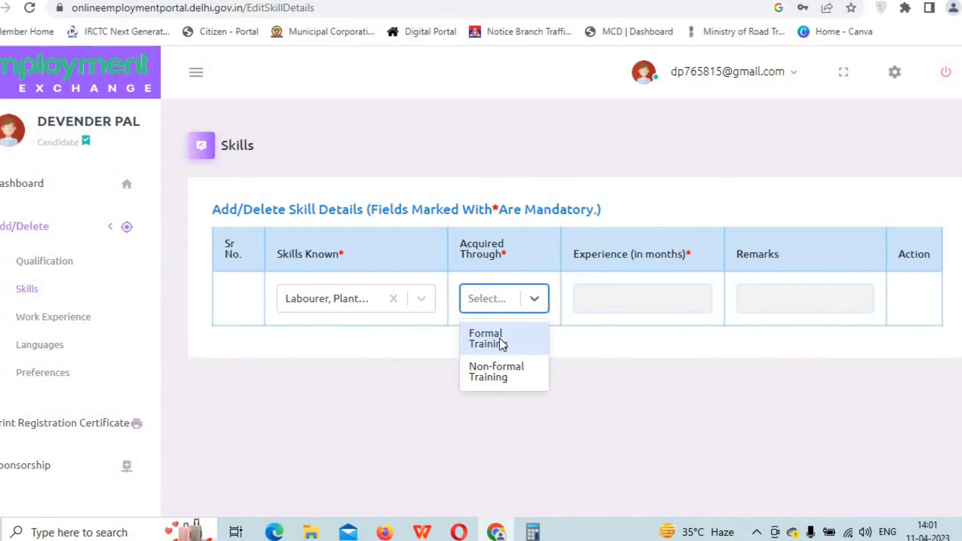
{"action": "left_click", "coordinate": [496, 368]}
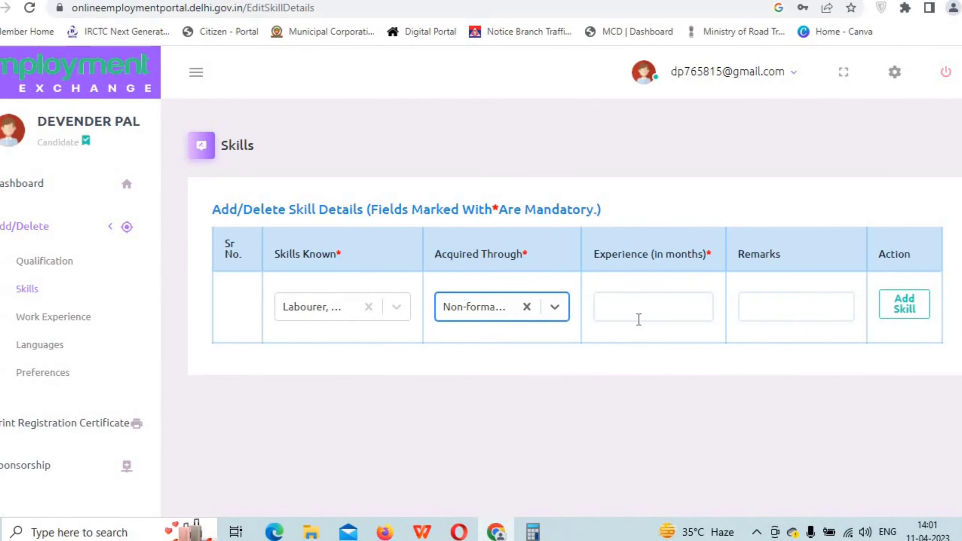
{"action": "left_click", "coordinate": [640, 307]}
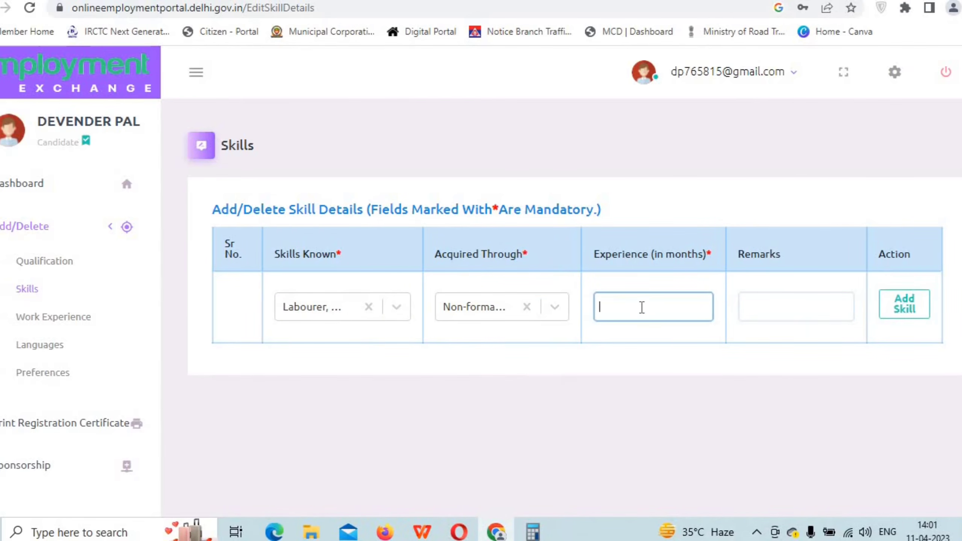
{"action": "type", "text": "6"}
{"action": "left_click", "coordinate": [774, 310]}
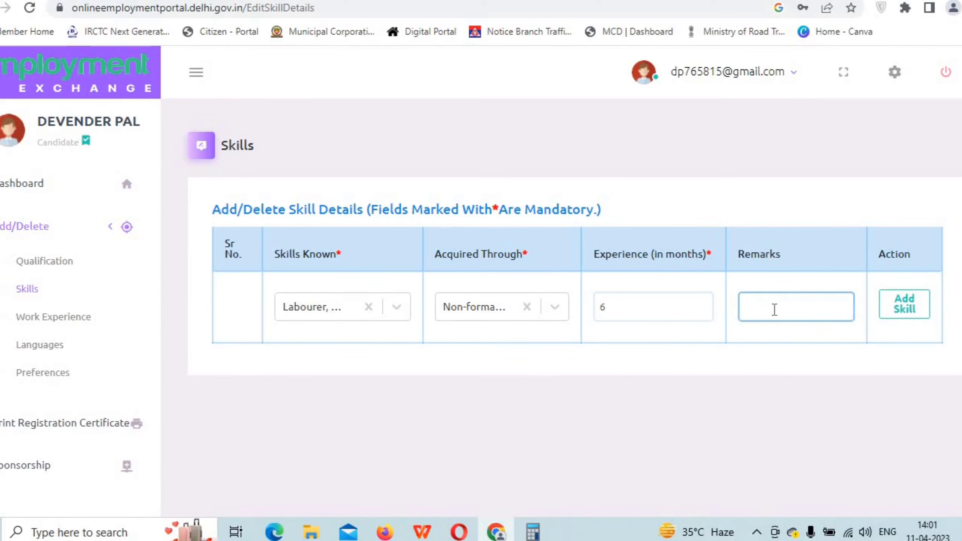
{"action": "type", "text": "GOOD"}
{"action": "left_click", "coordinate": [902, 307]}
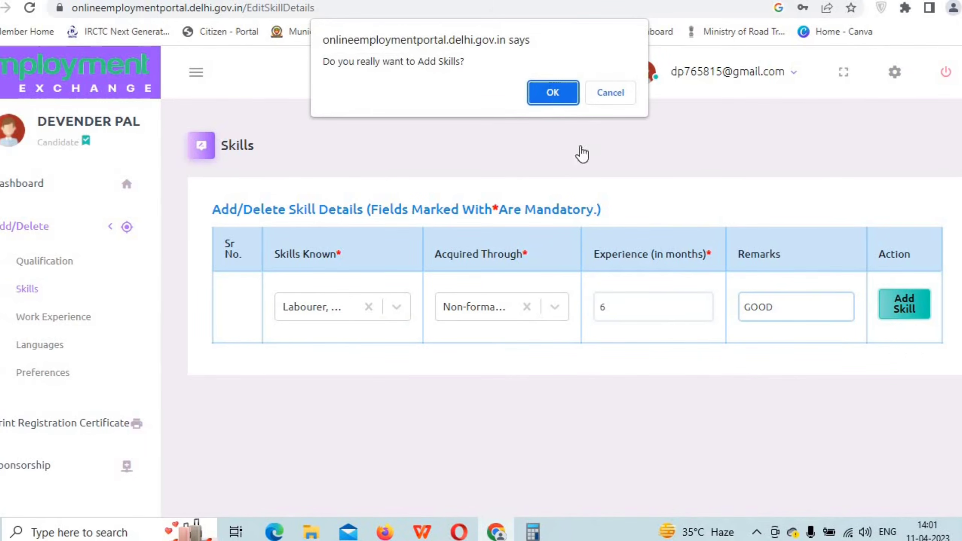
{"action": "left_click", "coordinate": [552, 94]}
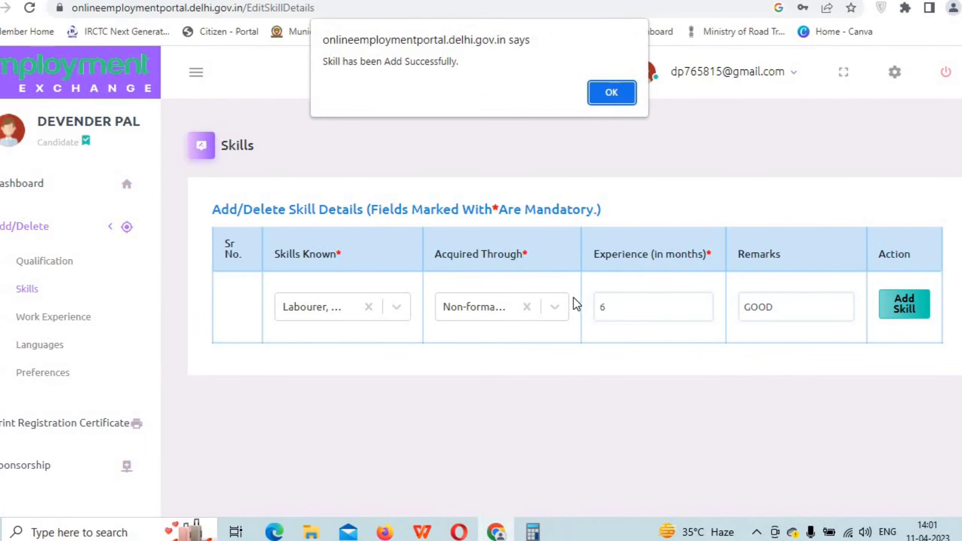
{"action": "left_click", "coordinate": [612, 102]}
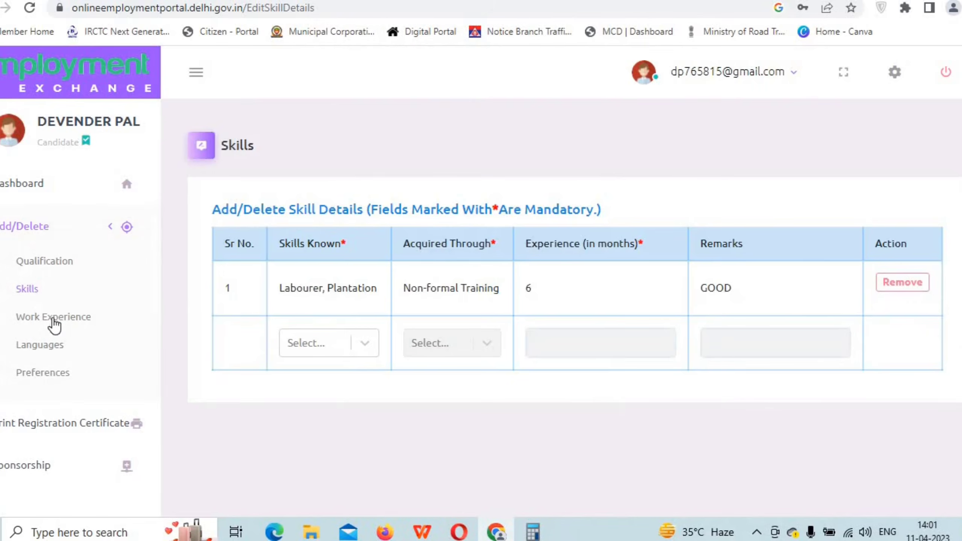
{"action": "left_click", "coordinate": [54, 318]}
Step: Enter FRESHER as the employer name with employer type Others
{"action": "left_click", "coordinate": [318, 307]}
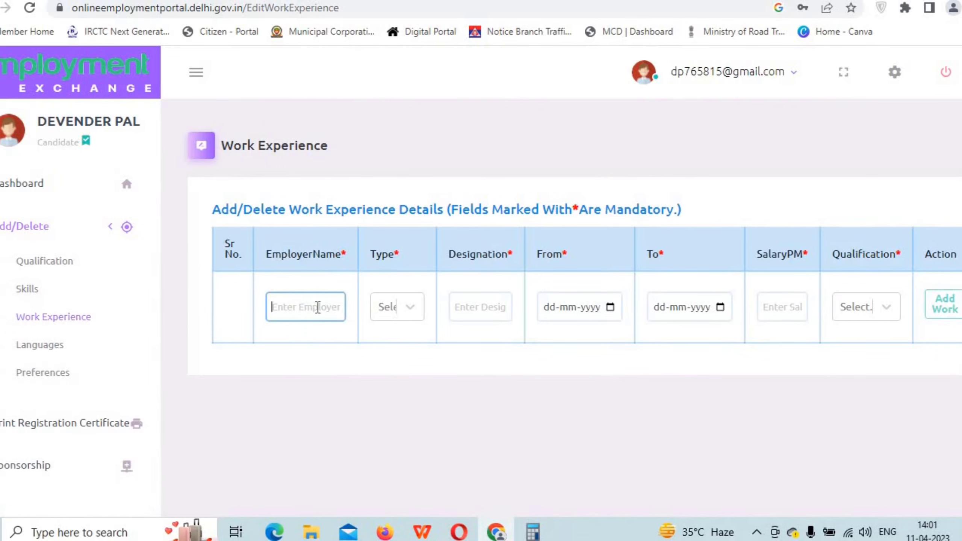
{"action": "type", "text": "FRESHER"}
{"action": "left_click", "coordinate": [410, 307]}
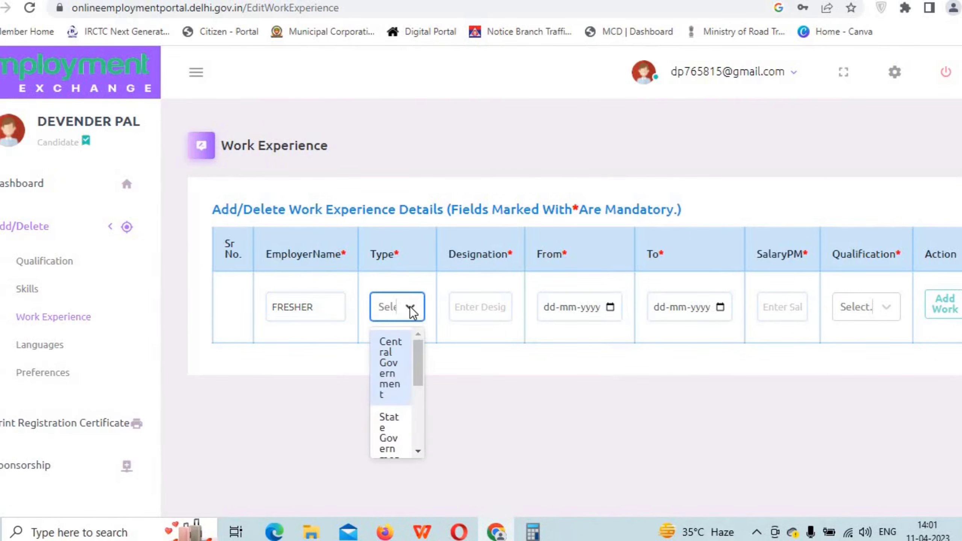
{"action": "left_click_drag", "start_coordinate": [417, 359], "coordinate": [417, 448]}
{"action": "left_click", "coordinate": [402, 440]}
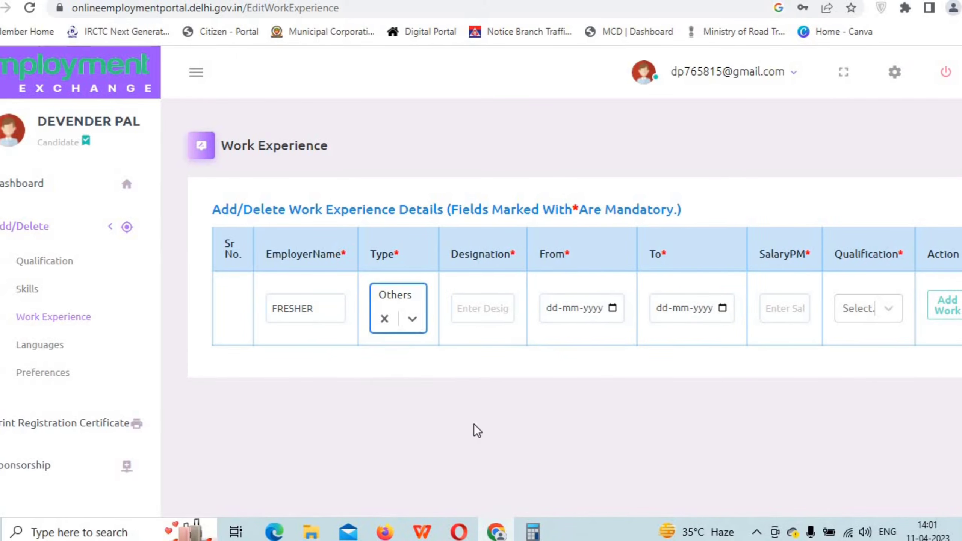
{"action": "left_click", "coordinate": [495, 308]}
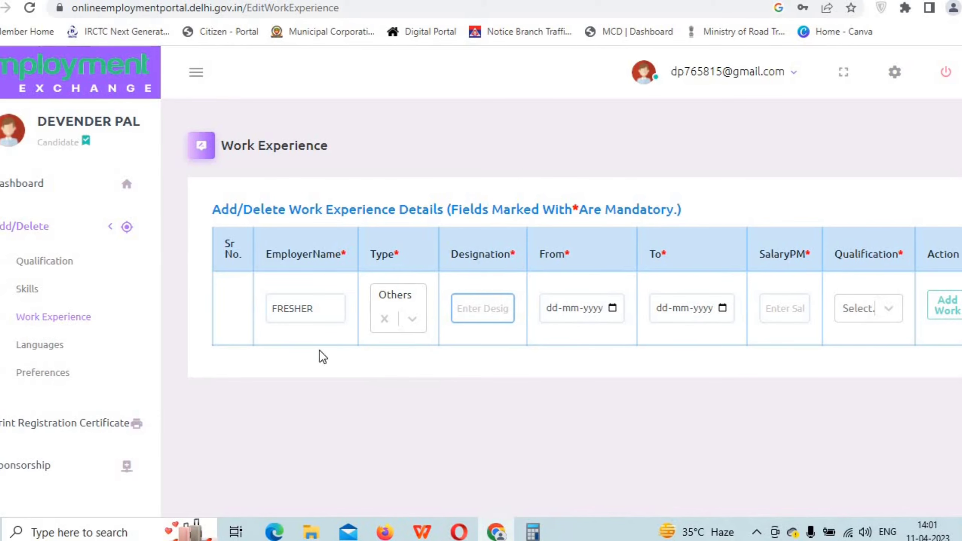
Step: Change the employer name to NA, then move on to the Languages section
{"action": "left_click_drag", "start_coordinate": [324, 305], "coordinate": [241, 300]}
{"action": "key", "text": "BackSpace"}
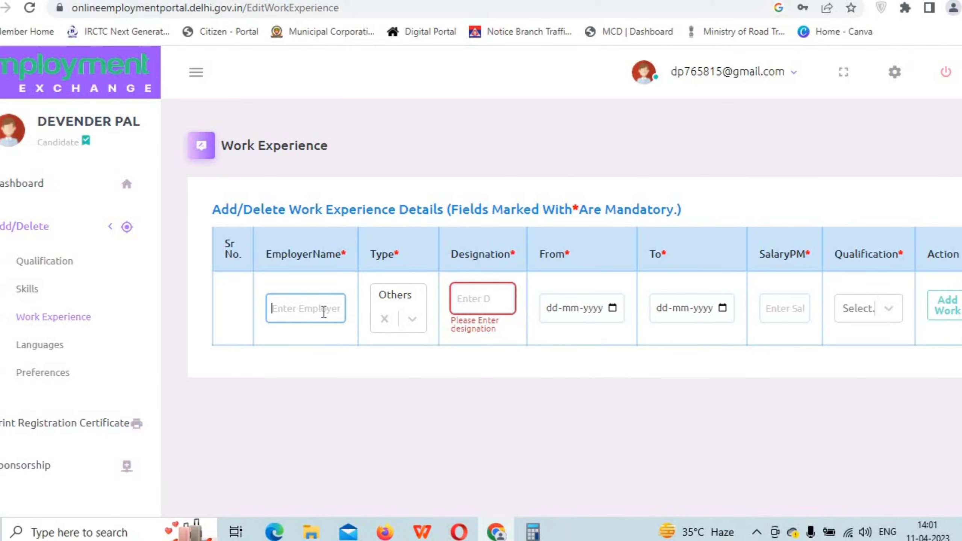
{"action": "type", "text": "NA"}
{"action": "key", "text": "Tab"}
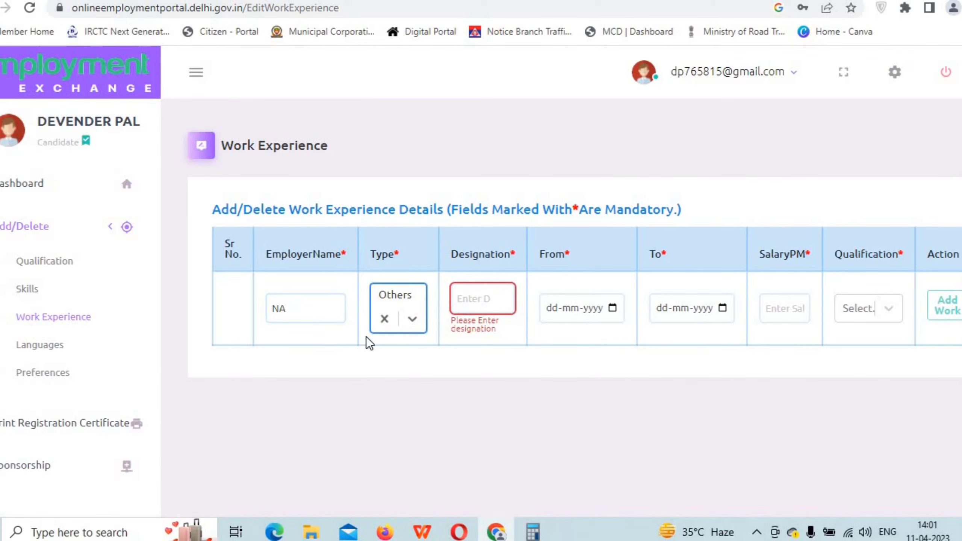
{"action": "left_click", "coordinate": [44, 345]}
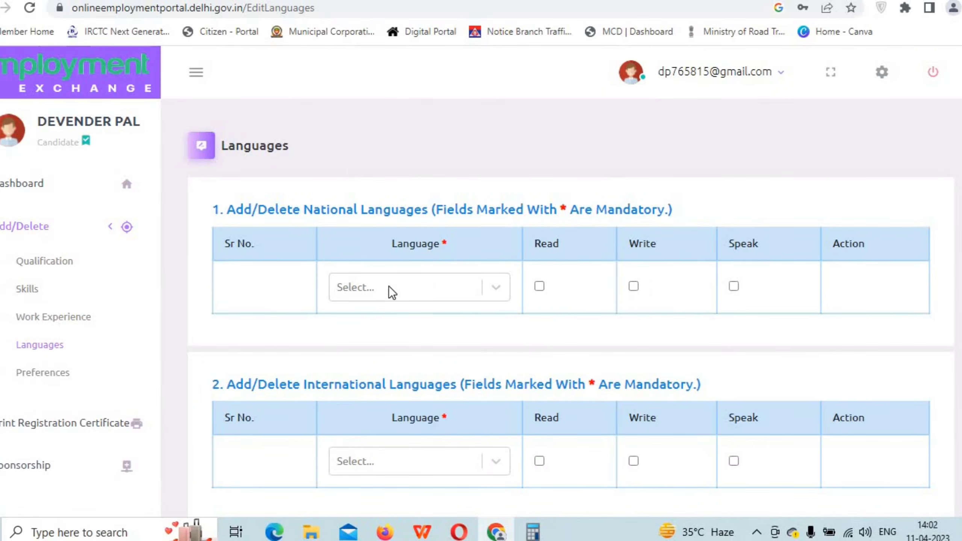
Step: Add English and Hindi as national languages
{"action": "left_click", "coordinate": [423, 282]}
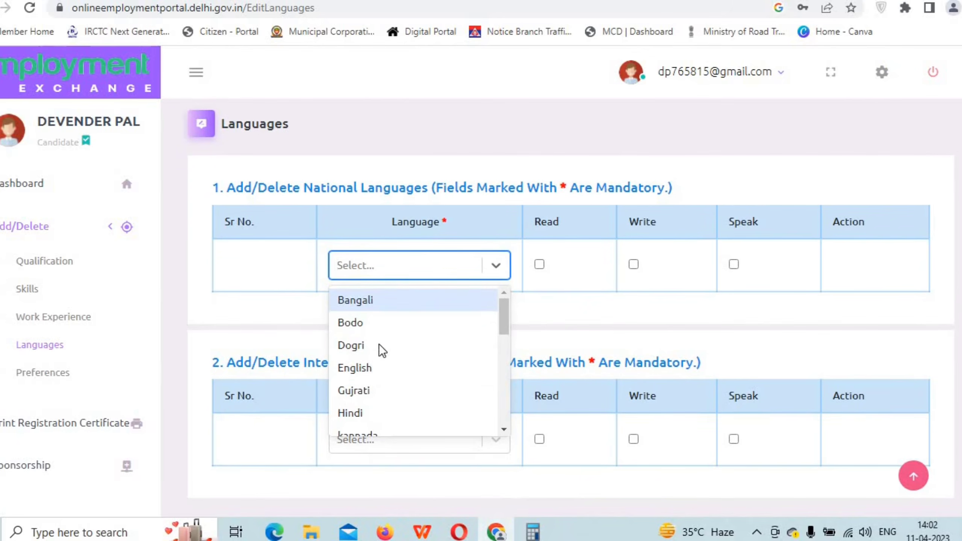
{"action": "type", "text": "ENG"}
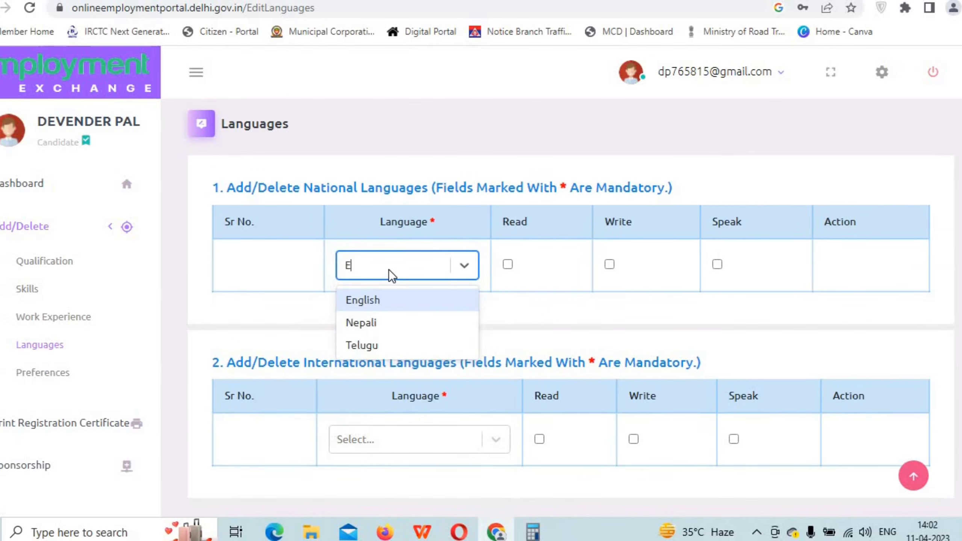
{"action": "left_click", "coordinate": [419, 299]}
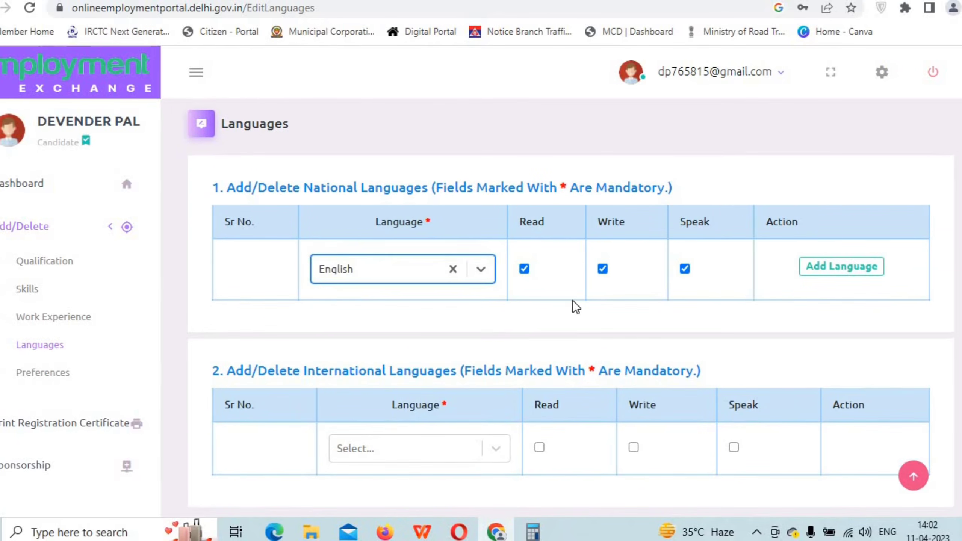
{"action": "left_click", "coordinate": [809, 272]}
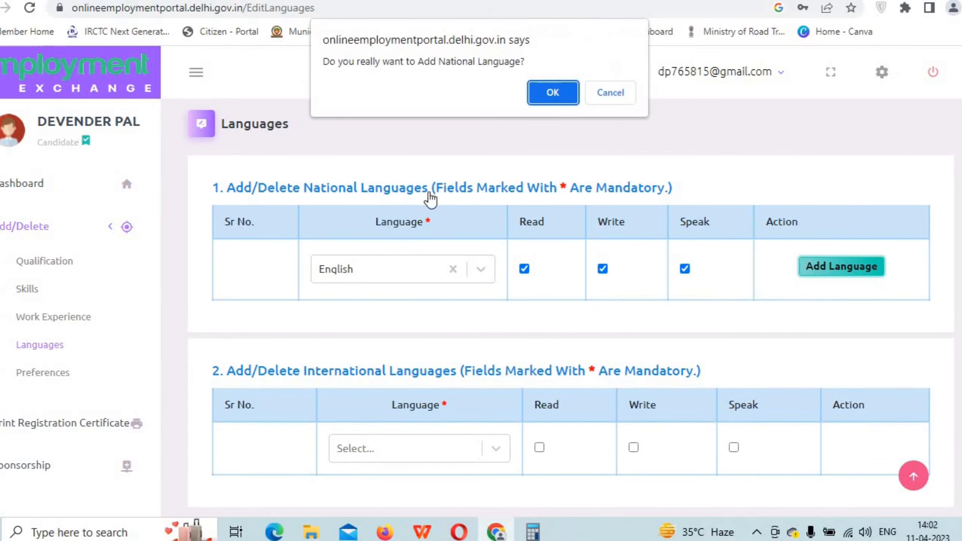
{"action": "left_click", "coordinate": [550, 93]}
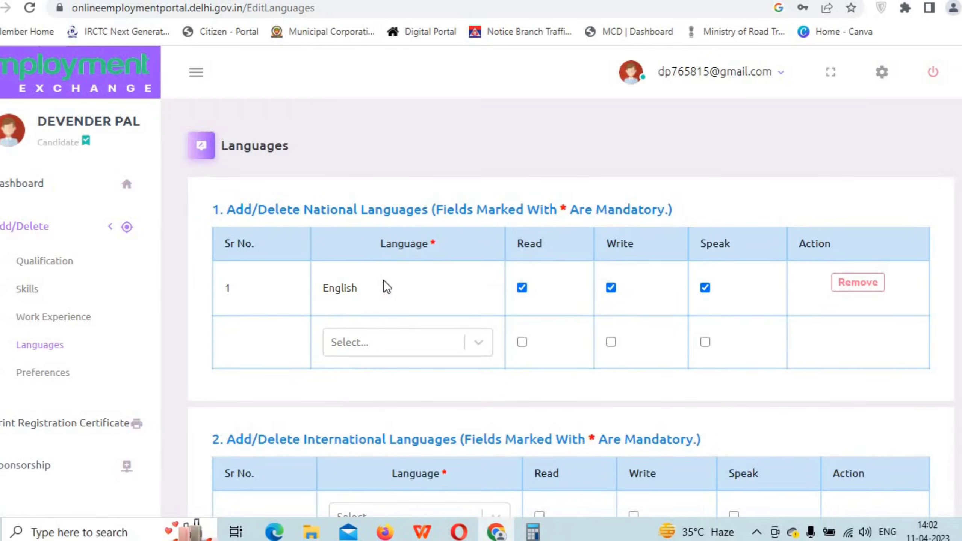
{"action": "left_click", "coordinate": [366, 341]}
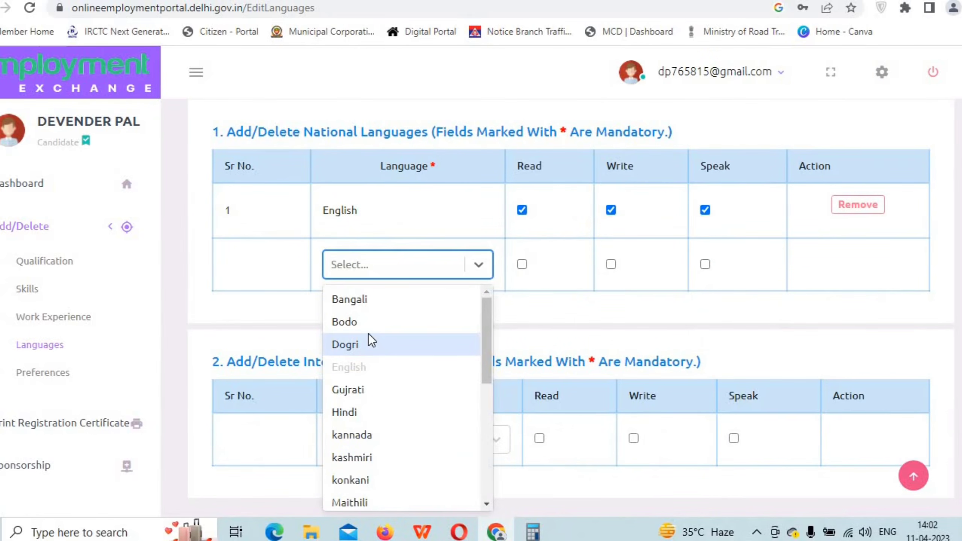
{"action": "type", "text": "HIND"}
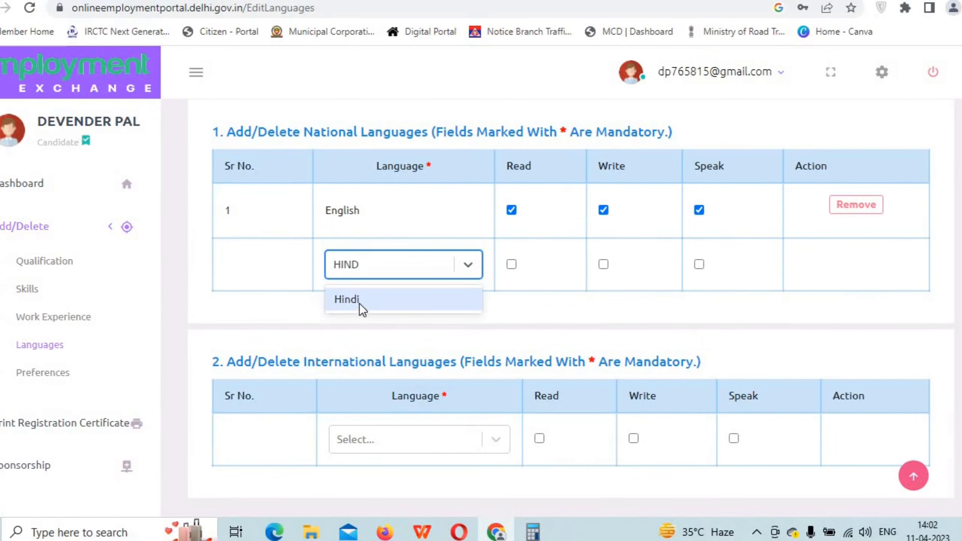
{"action": "left_click", "coordinate": [360, 302]}
{"action": "left_click", "coordinate": [833, 274]}
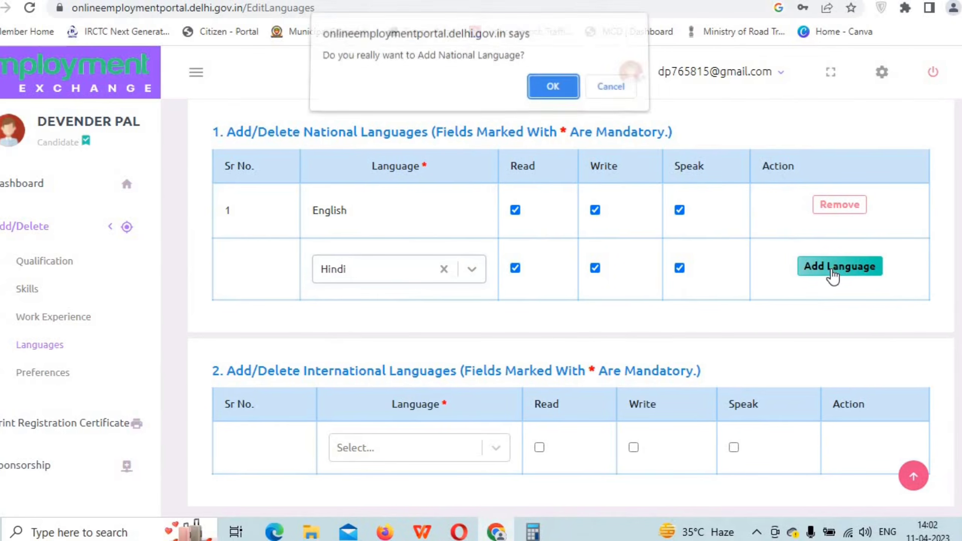
{"action": "left_click", "coordinate": [553, 88]}
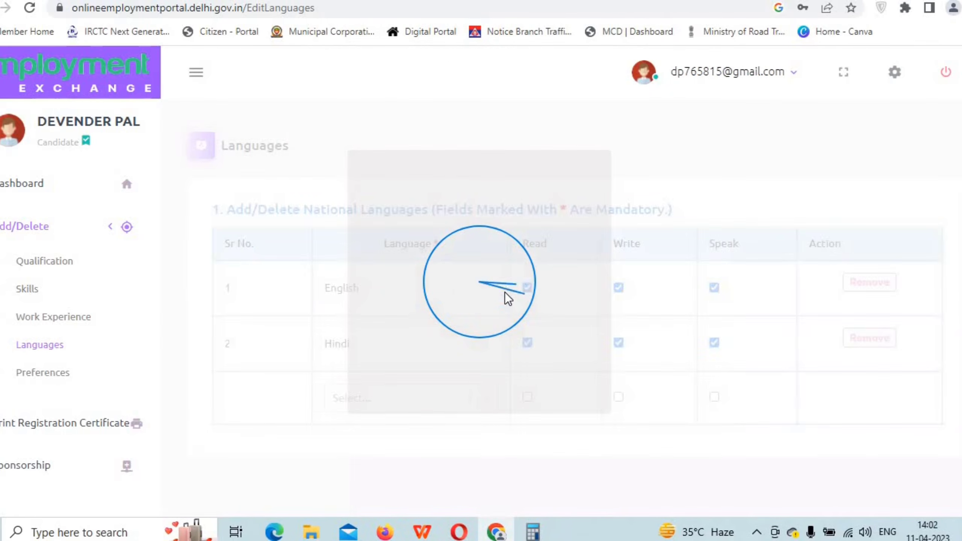
Step: Choose English (Intl.) as an international language with Speak unticked
{"action": "scroll", "coordinate": [406, 407], "scroll_direction": "down", "scroll_amount": 4}
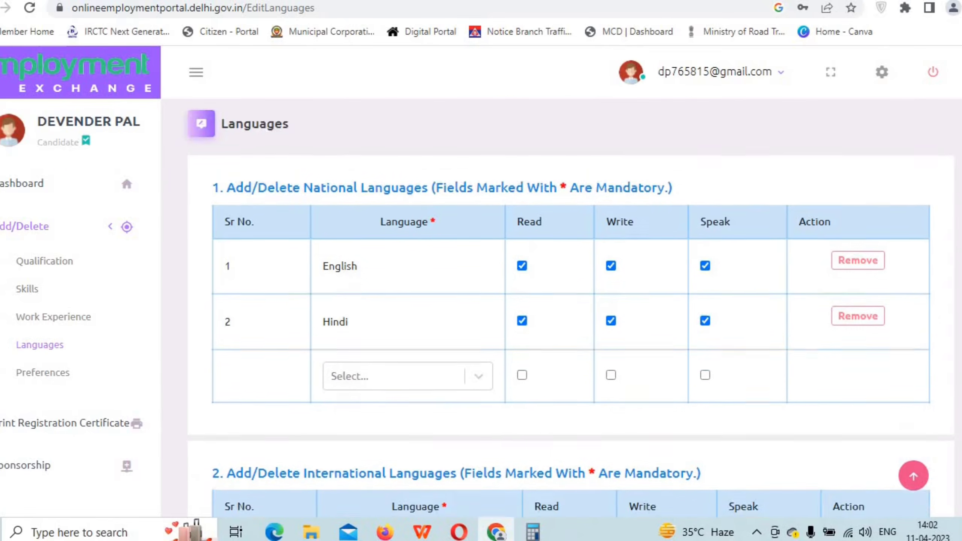
{"action": "left_click", "coordinate": [406, 407]}
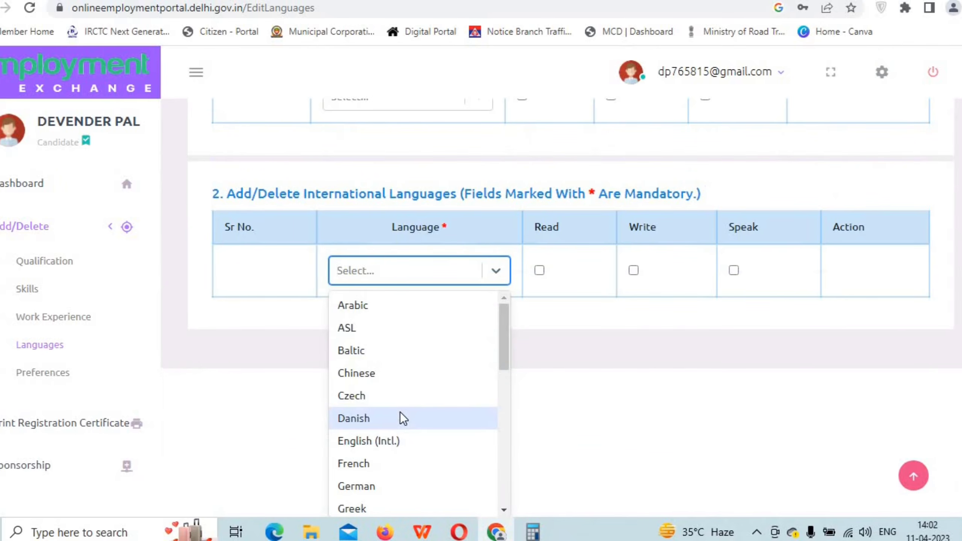
{"action": "type", "text": "ENG"}
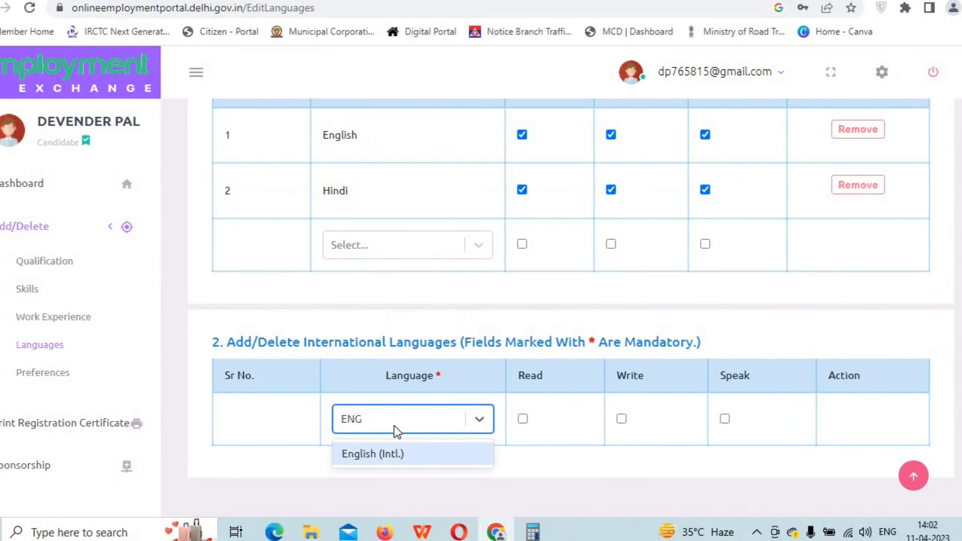
{"action": "left_click", "coordinate": [393, 452]}
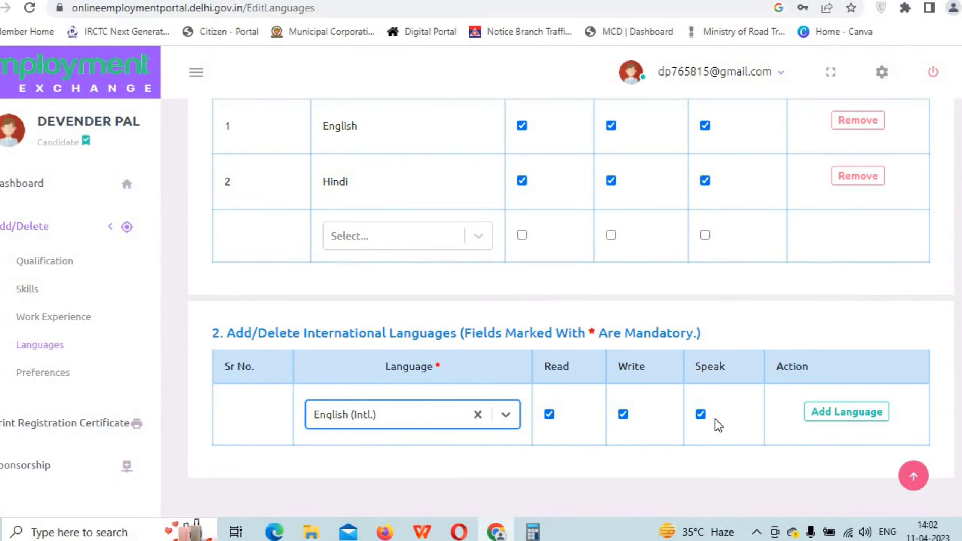
{"action": "left_click", "coordinate": [700, 415]}
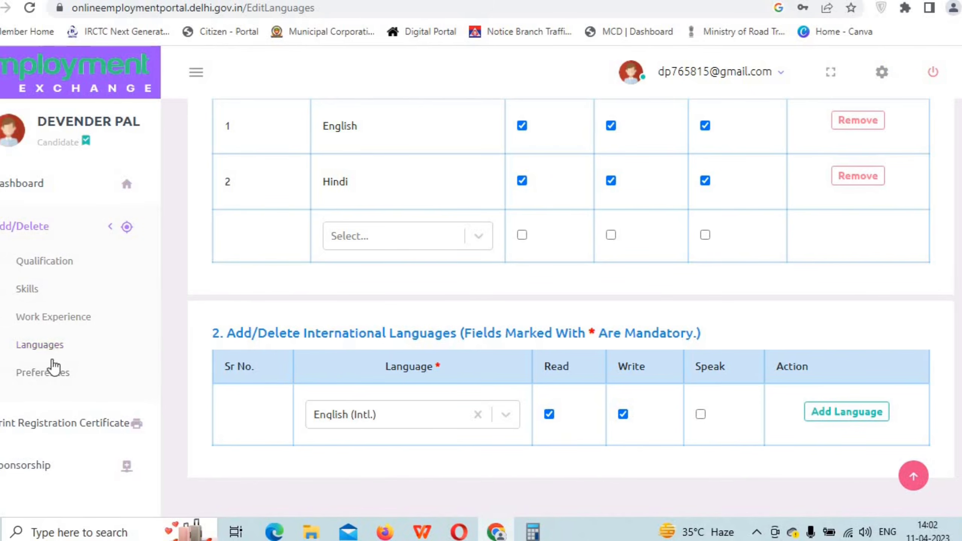
{"action": "left_click", "coordinate": [38, 374]}
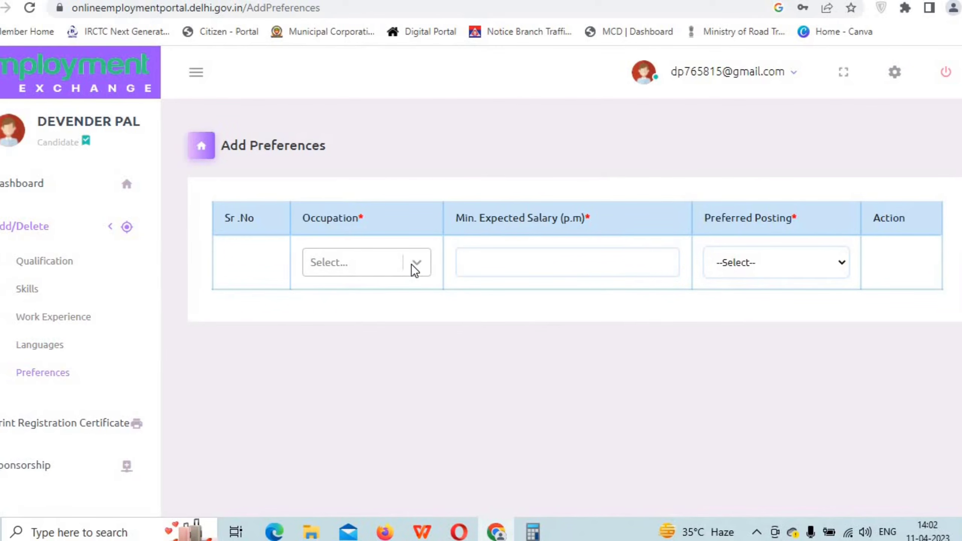
Step: Search the preferred Occupation list for FULL, then LABOUR
{"action": "left_click", "coordinate": [366, 264]}
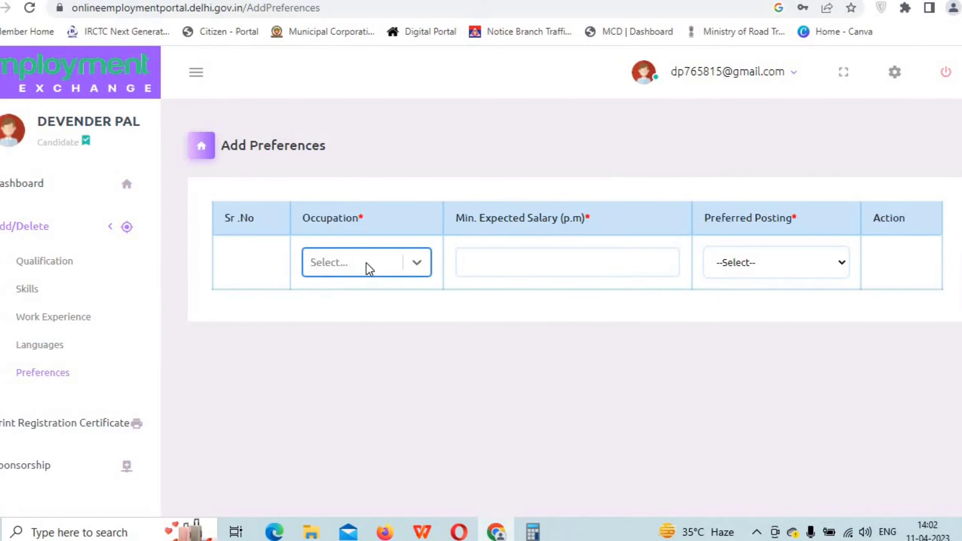
{"action": "type", "text": "FULL"}
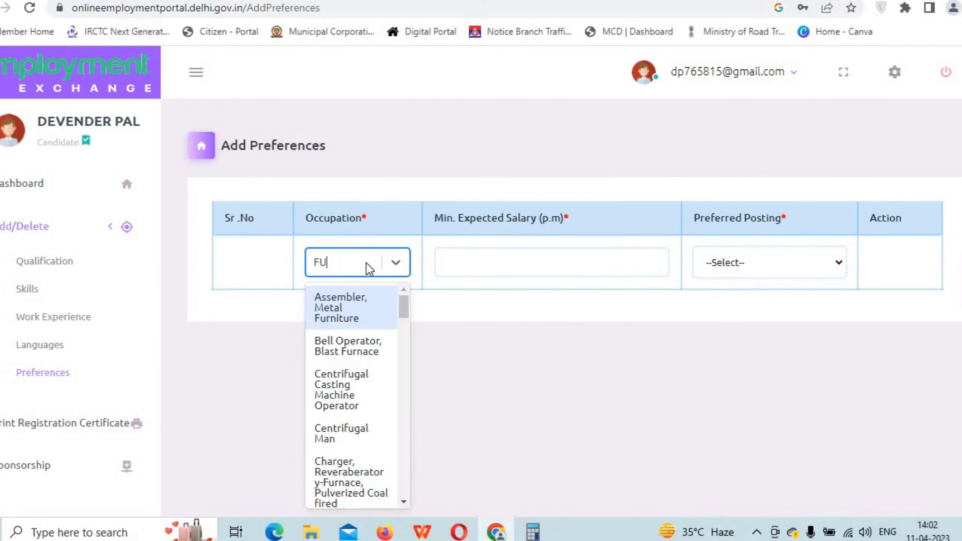
{"action": "key", "text": "BackSpace"}
{"action": "key", "text": "BackSpace"}
{"action": "key", "text": "BackSpace"}
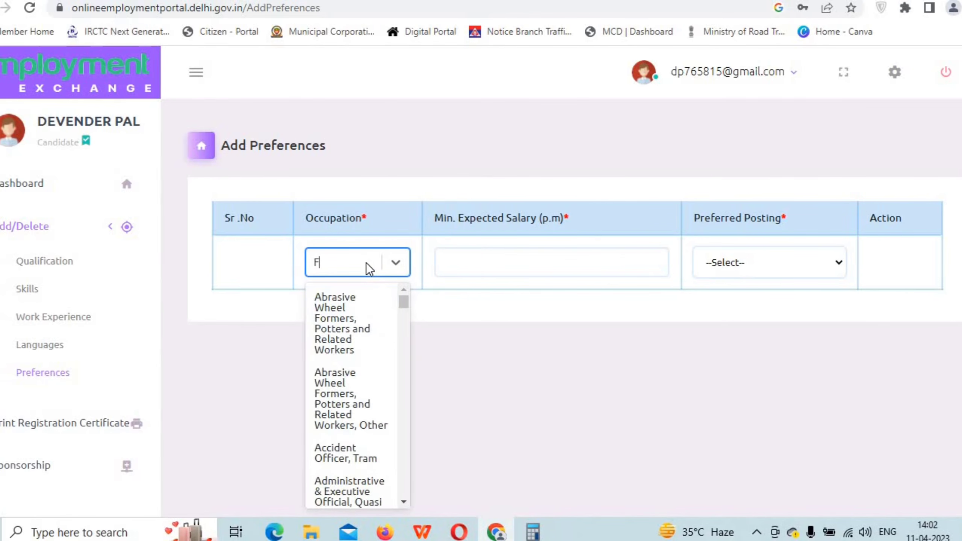
{"action": "key", "text": "BackSpace"}
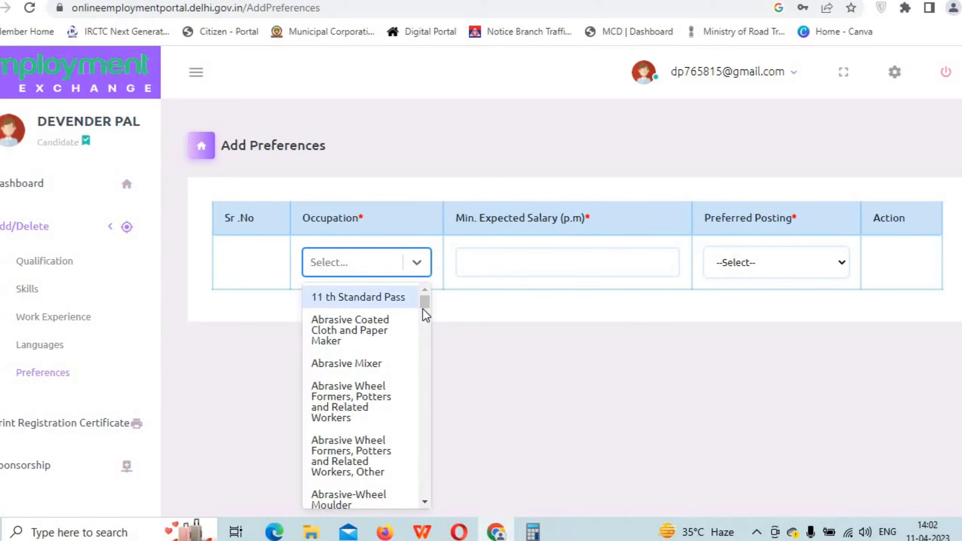
{"action": "type", "text": "LA"}
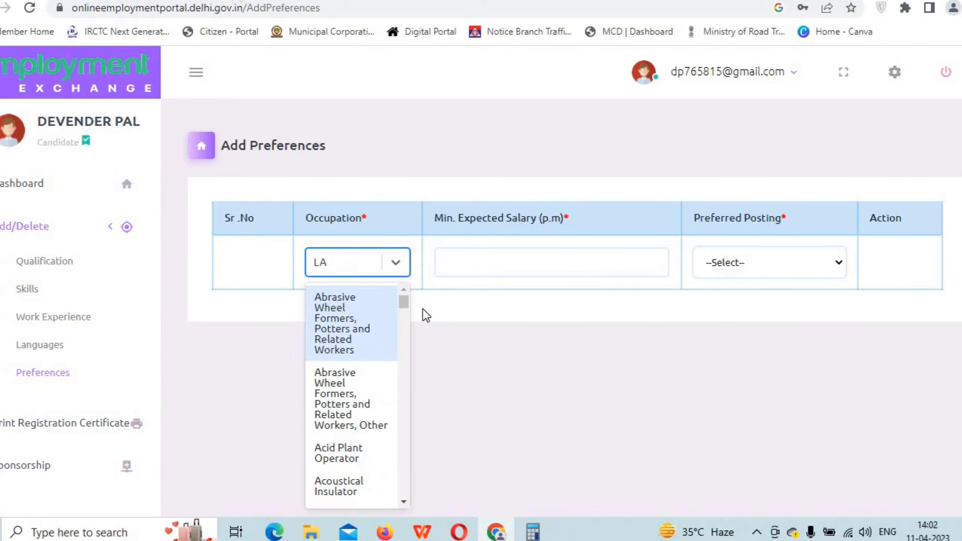
{"action": "type", "text": "BOUR"}
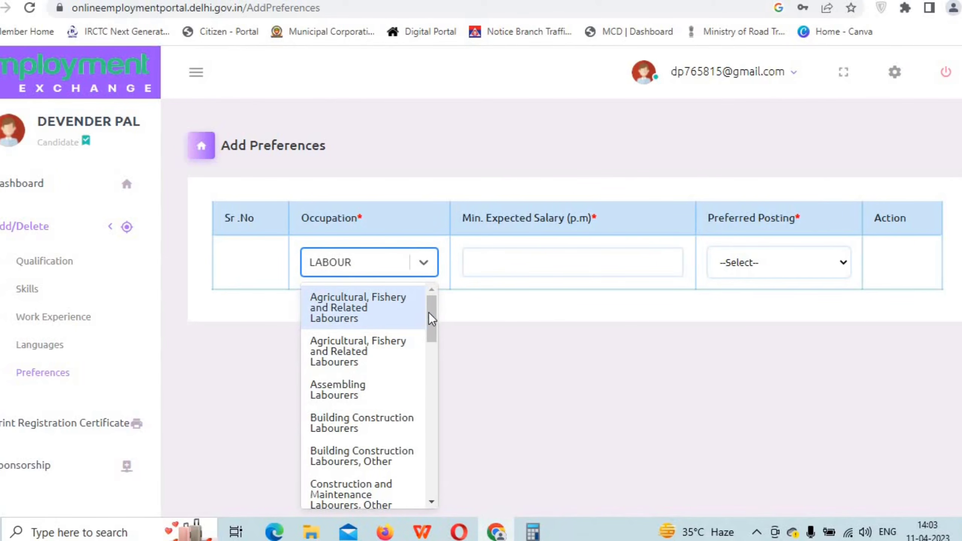
{"action": "left_click_drag", "start_coordinate": [428, 313], "coordinate": [431, 360]}
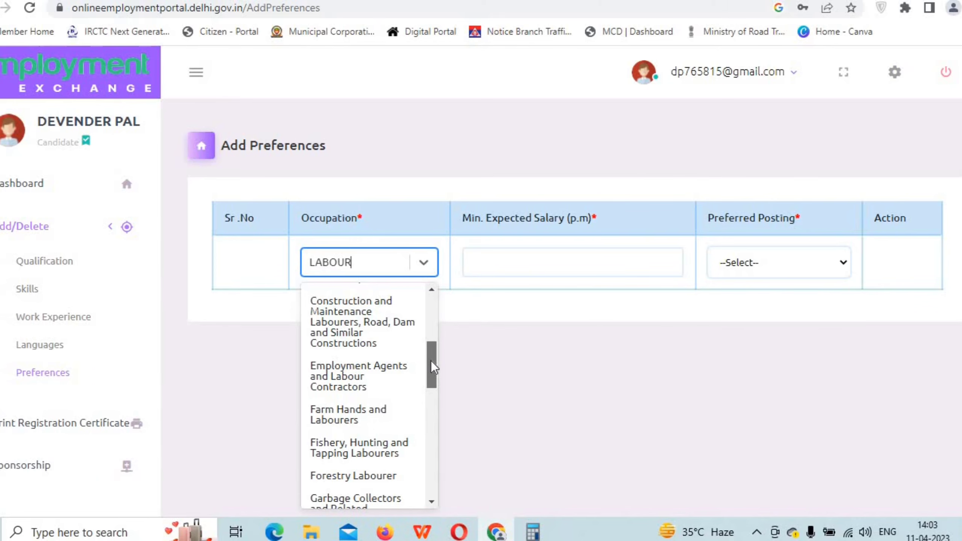
{"action": "left_click_drag", "start_coordinate": [431, 360], "coordinate": [398, 341]}
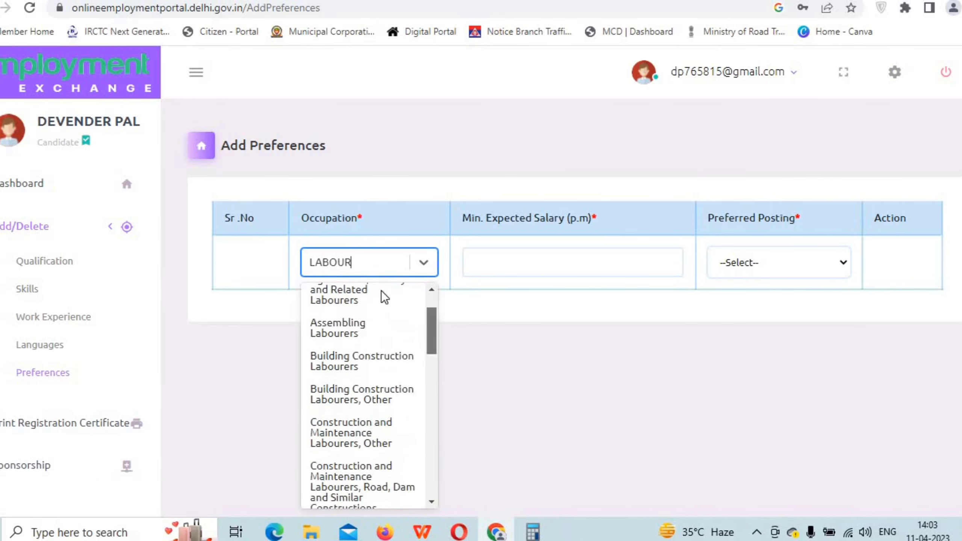
Step: Clear the occupation, try NOTH, leave it empty, and open Print Registration Certificate
{"action": "left_click", "coordinate": [302, 261]}
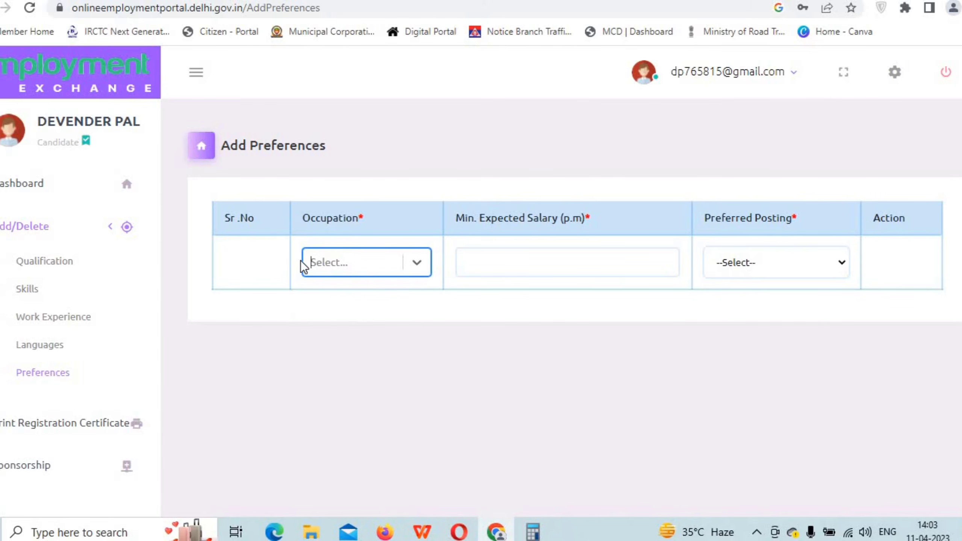
{"action": "type", "text": "NOTH"}
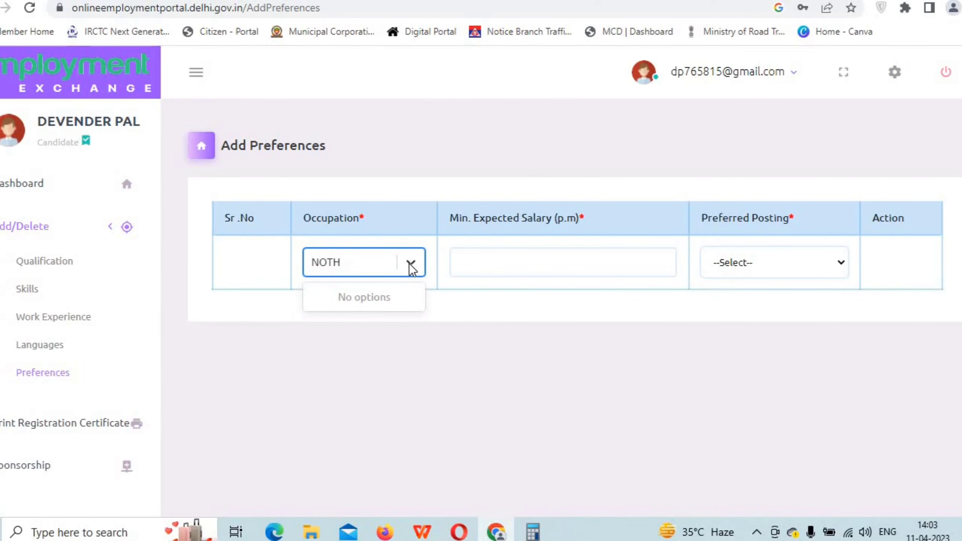
{"action": "left_click", "coordinate": [409, 264]}
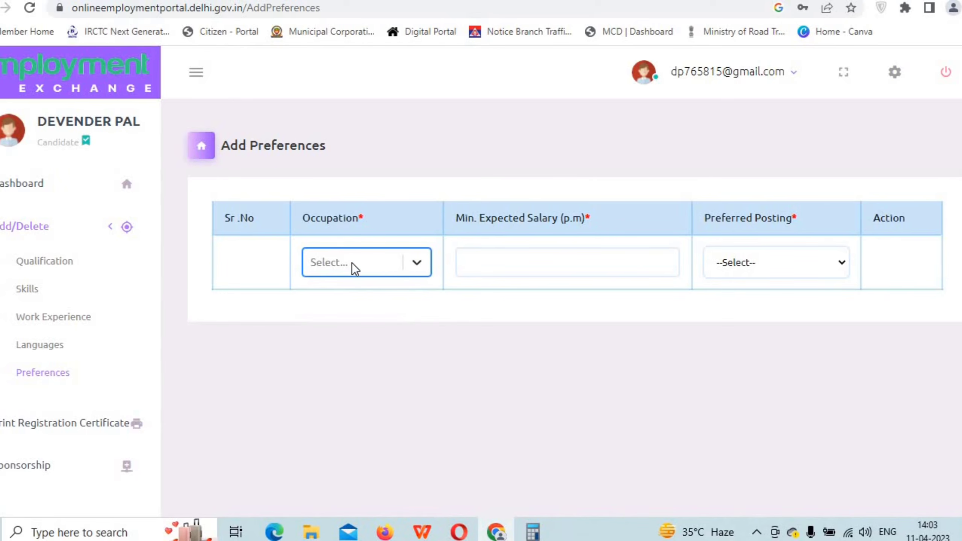
{"action": "left_click", "coordinate": [530, 346]}
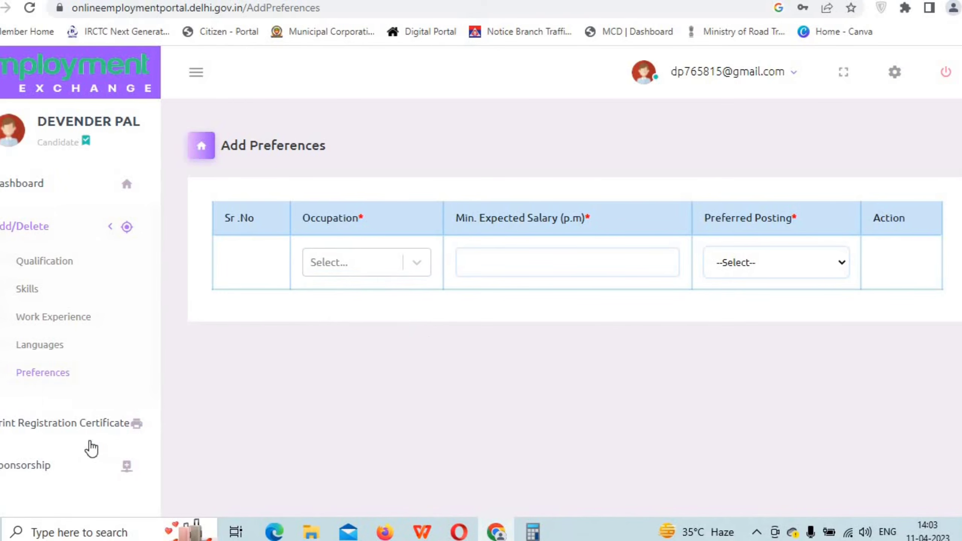
{"action": "left_click", "coordinate": [74, 425]}
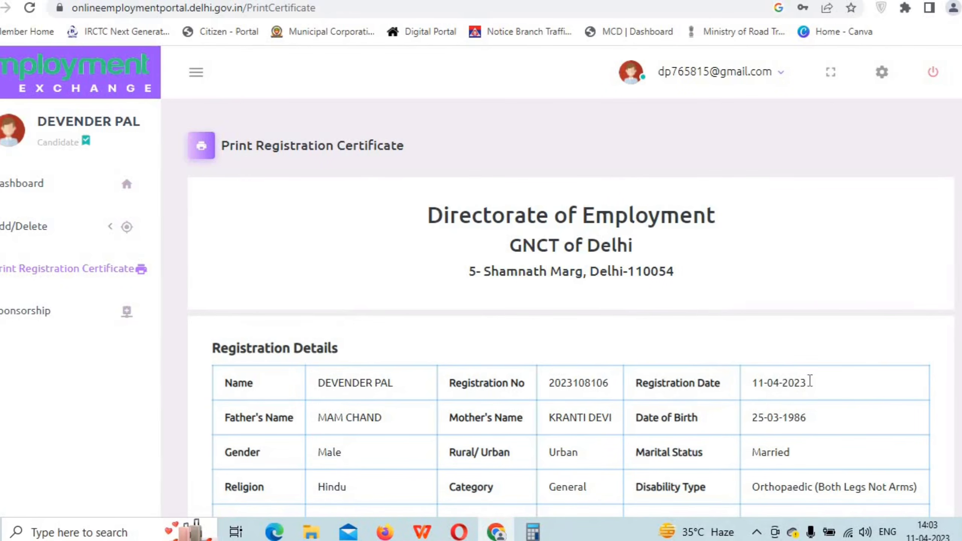
Step: Scroll through the certificate past qualification, skill and languages to the closing note
{"action": "scroll", "coordinate": [572, 307], "scroll_direction": "down", "scroll_amount": 8}
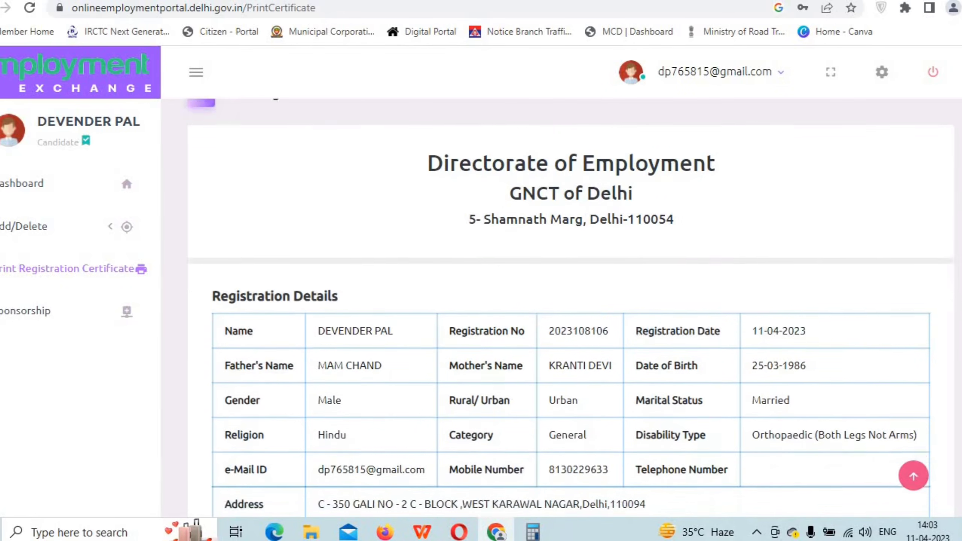
{"action": "scroll", "coordinate": [571, 307], "scroll_direction": "down", "scroll_amount": 14}
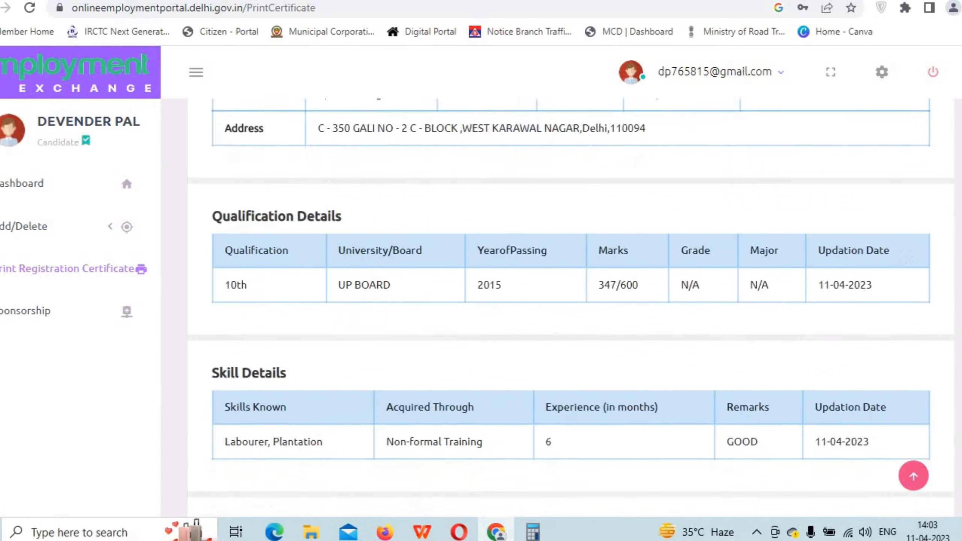
{"action": "scroll", "coordinate": [571, 307], "scroll_direction": "down", "scroll_amount": 6}
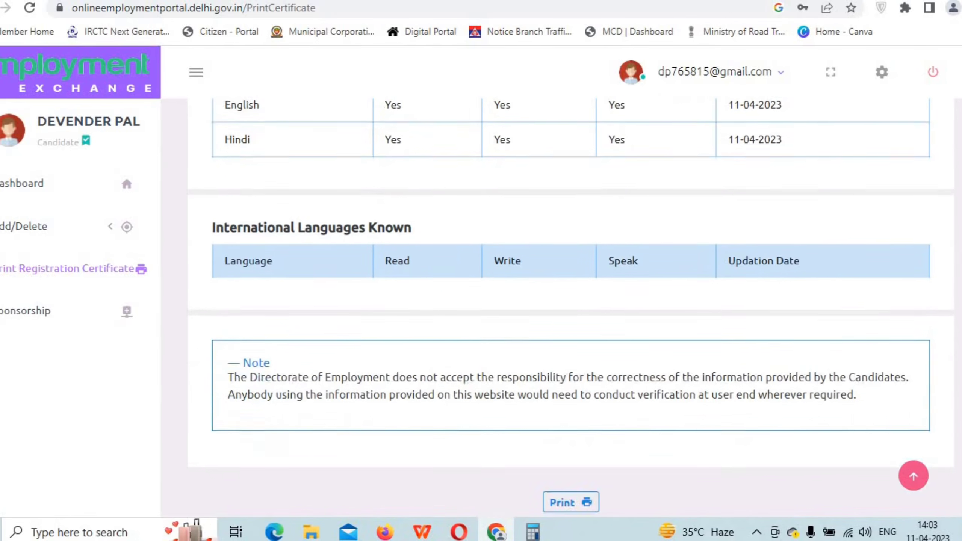
{"action": "scroll", "coordinate": [571, 307], "scroll_direction": "up", "scroll_amount": 20}
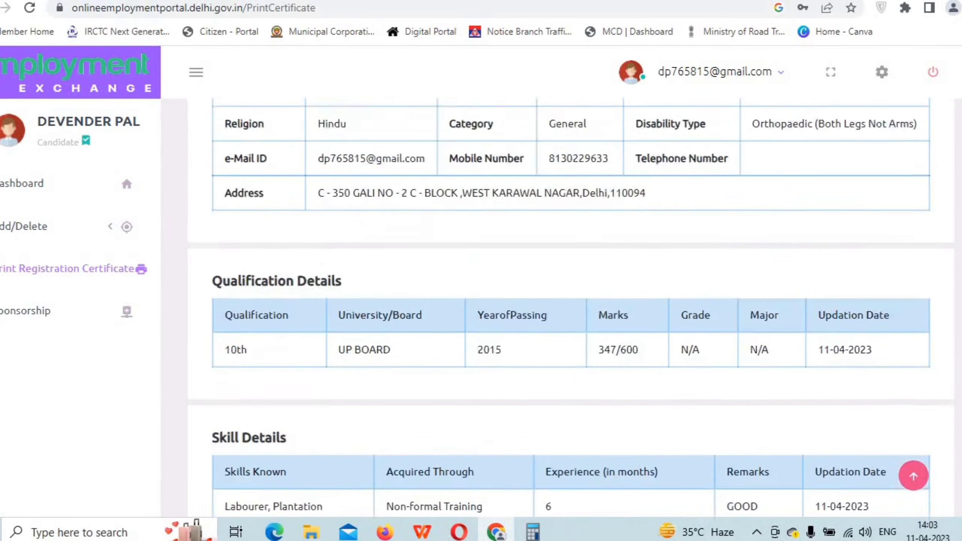
{"action": "scroll", "coordinate": [412, 292], "scroll_direction": "down", "scroll_amount": 20}
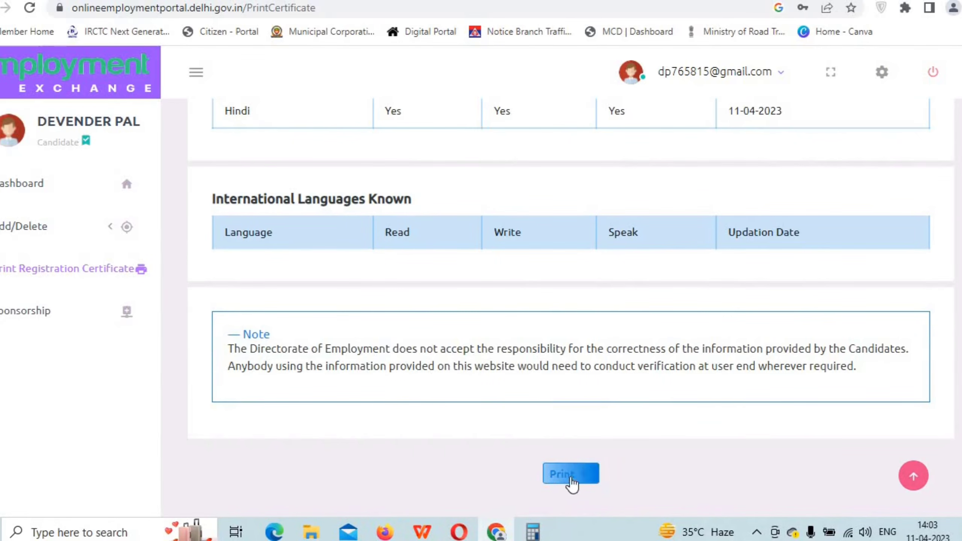
Step: Print the registration certificate on the HP LaserJet printer
{"action": "left_click", "coordinate": [569, 480]}
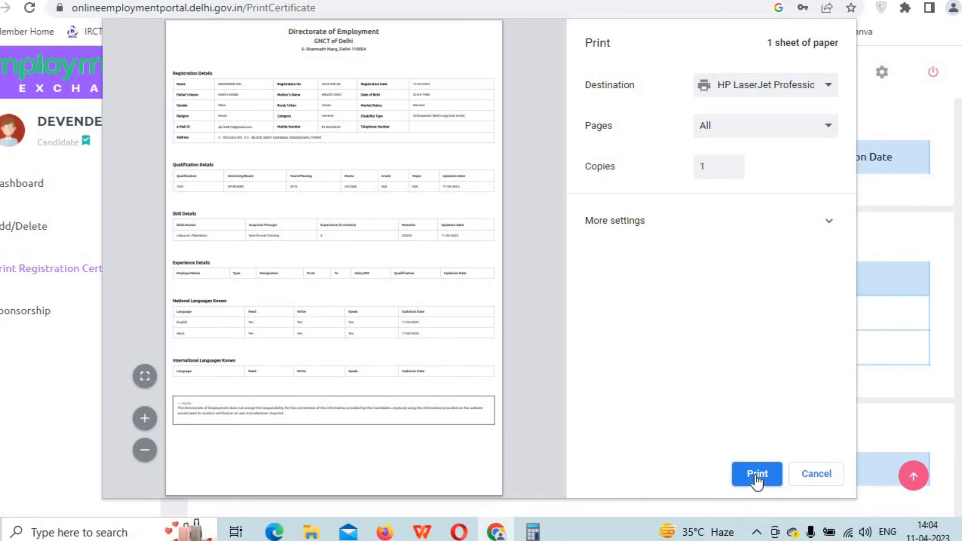
{"action": "left_click", "coordinate": [756, 475]}
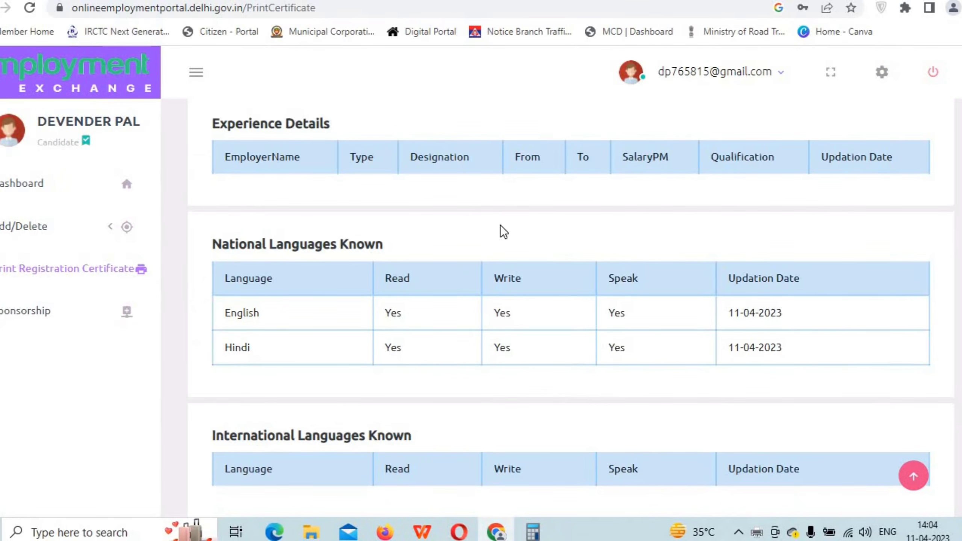